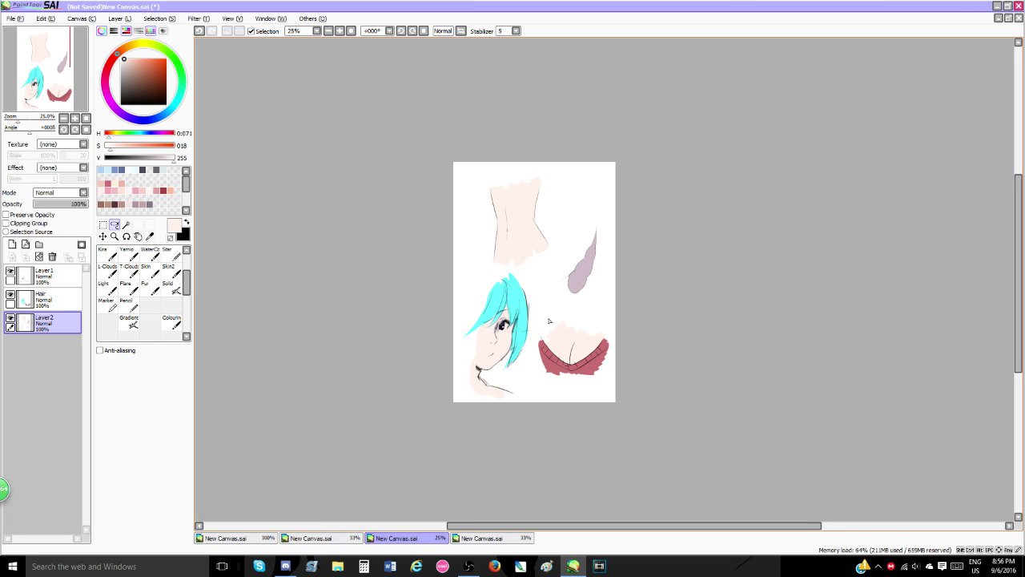
- Examine the uncoloured torso and the other sketches on the canvas at different zoom levels
{"action": "scroll", "coordinate": [549, 321], "scroll_direction": "down", "scroll_amount": 1}
{"action": "scroll", "coordinate": [549, 322], "scroll_direction": "up", "scroll_amount": 2}
{"action": "scroll", "coordinate": [549, 321], "scroll_direction": "down", "scroll_amount": 1}
{"action": "scroll", "coordinate": [534, 243], "scroll_direction": "up", "scroll_amount": 2}
{"action": "scroll", "coordinate": [483, 221], "scroll_direction": "down", "scroll_amount": 1}
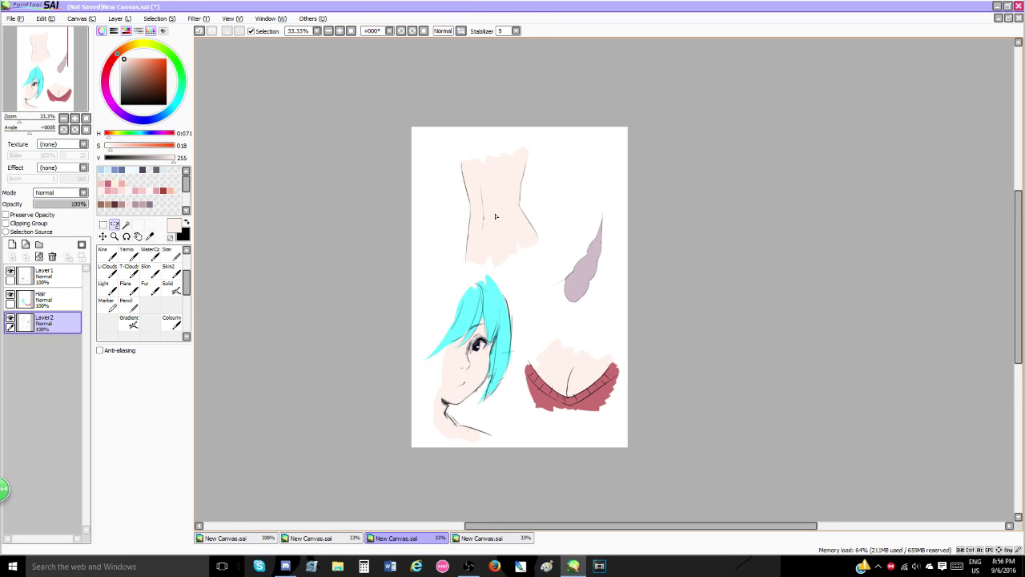
{"action": "scroll", "coordinate": [524, 220], "scroll_direction": "down", "scroll_amount": 1}
{"action": "scroll", "coordinate": [524, 219], "scroll_direction": "up", "scroll_amount": 2}
{"action": "scroll", "coordinate": [523, 217], "scroll_direction": "down", "scroll_amount": 1}
{"action": "scroll", "coordinate": [517, 215], "scroll_direction": "up", "scroll_amount": 2}
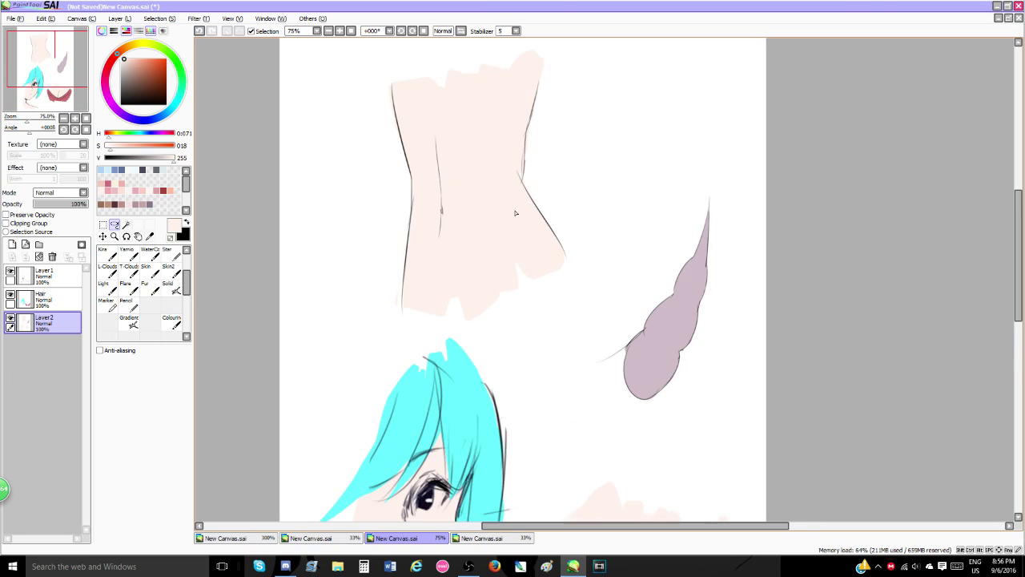
{"action": "scroll", "coordinate": [515, 213], "scroll_direction": "down", "scroll_amount": 2}
{"action": "scroll", "coordinate": [781, 350], "scroll_direction": "up", "scroll_amount": 1}
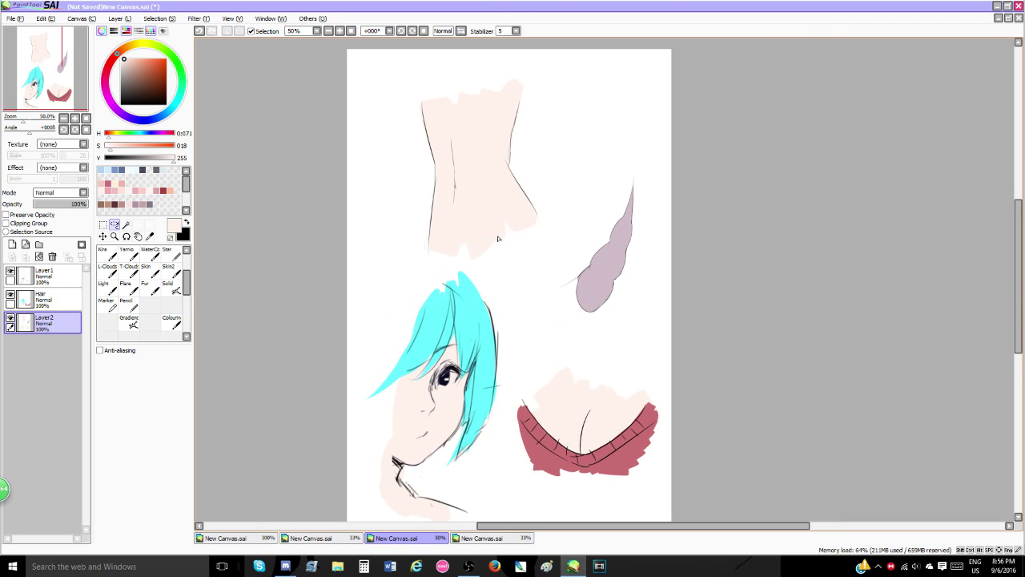
{"action": "scroll", "coordinate": [633, 268], "scroll_direction": "up", "scroll_amount": 2}
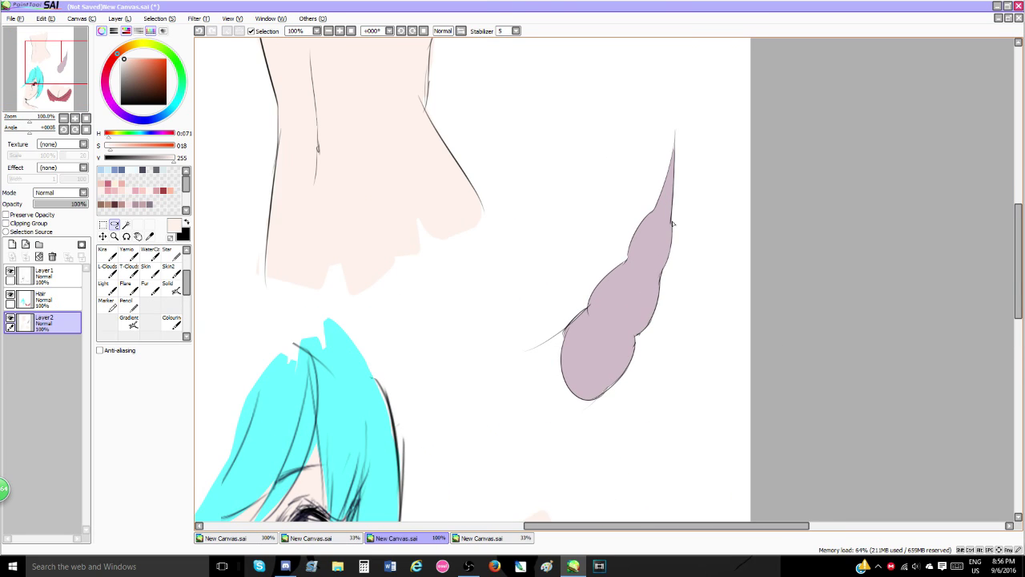
{"action": "scroll", "coordinate": [633, 267], "scroll_direction": "down", "scroll_amount": 2}
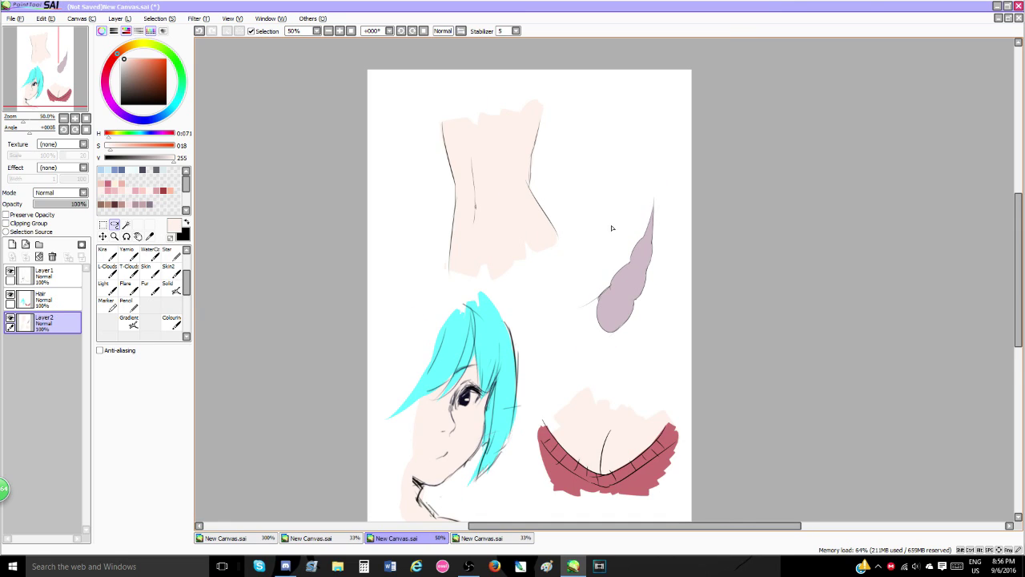
{"action": "scroll", "coordinate": [612, 228], "scroll_direction": "down", "scroll_amount": 2}
{"action": "scroll", "coordinate": [604, 240], "scroll_direction": "up", "scroll_amount": 1}
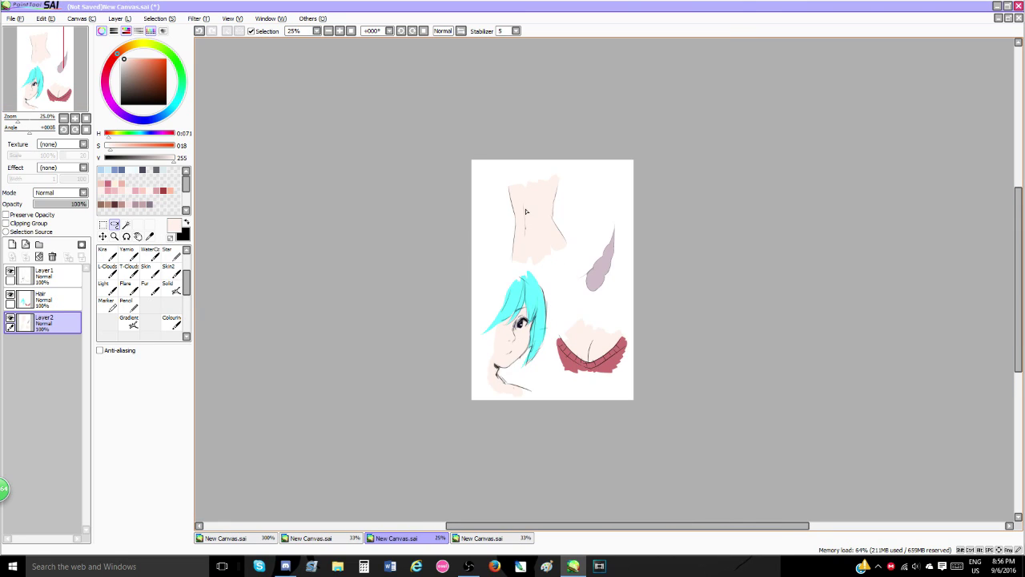
{"action": "scroll", "coordinate": [526, 206], "scroll_direction": "up", "scroll_amount": 1}
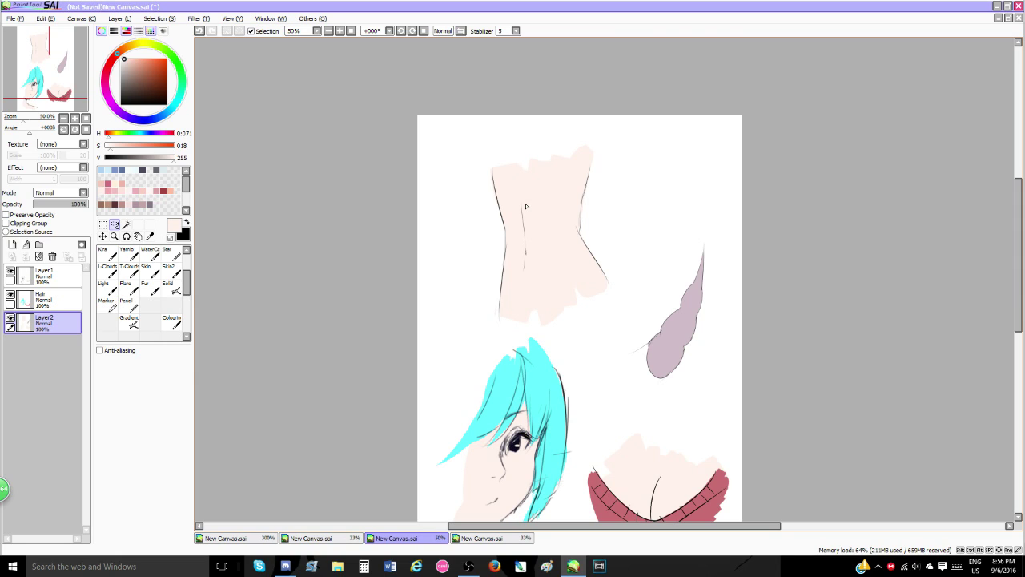
{"action": "scroll", "coordinate": [526, 207], "scroll_direction": "down", "scroll_amount": 1}
{"action": "scroll", "coordinate": [522, 209], "scroll_direction": "up", "scroll_amount": 2}
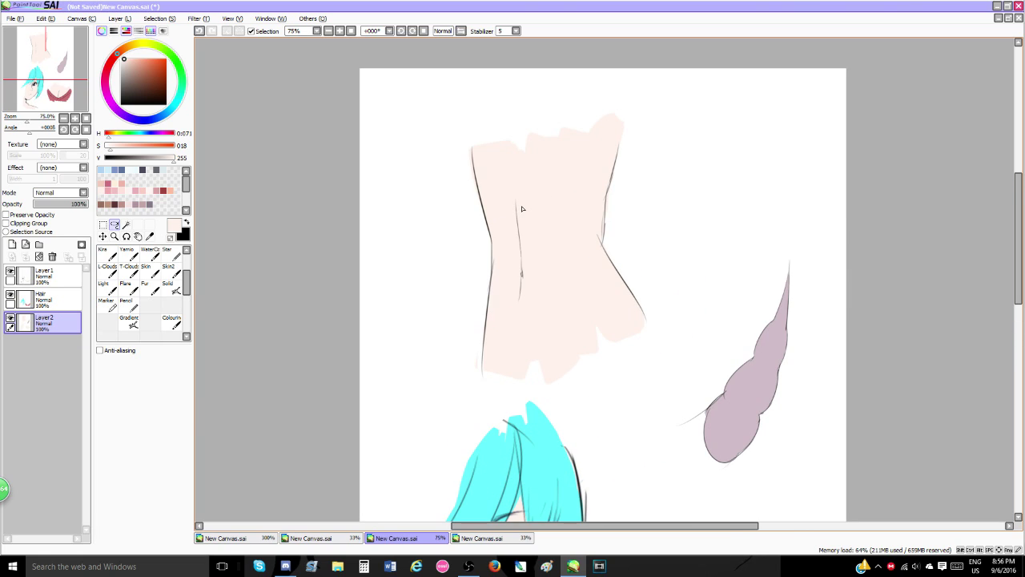
{"action": "scroll", "coordinate": [521, 209], "scroll_direction": "down", "scroll_amount": 1}
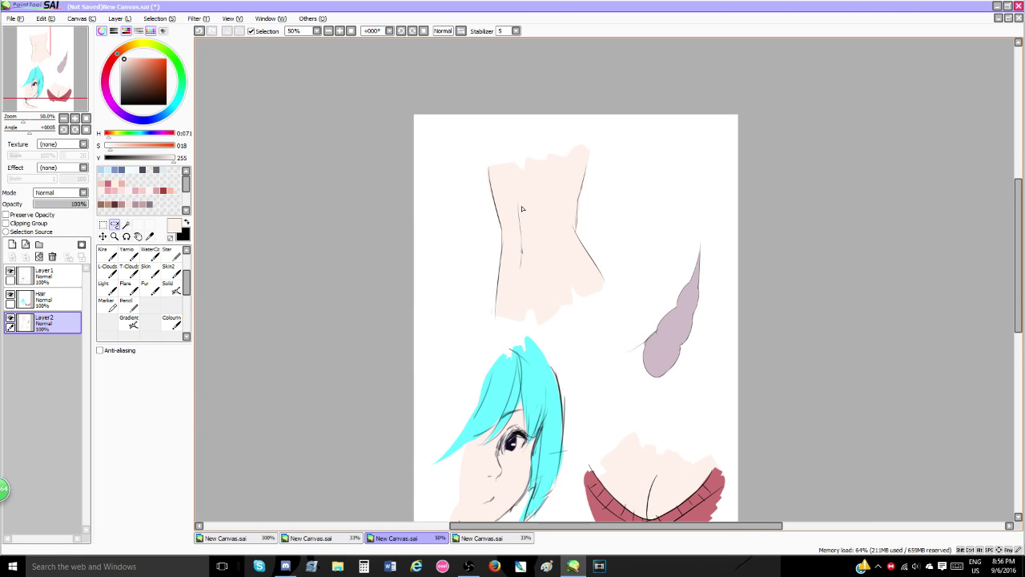
{"action": "scroll", "coordinate": [521, 209], "scroll_direction": "up", "scroll_amount": 1}
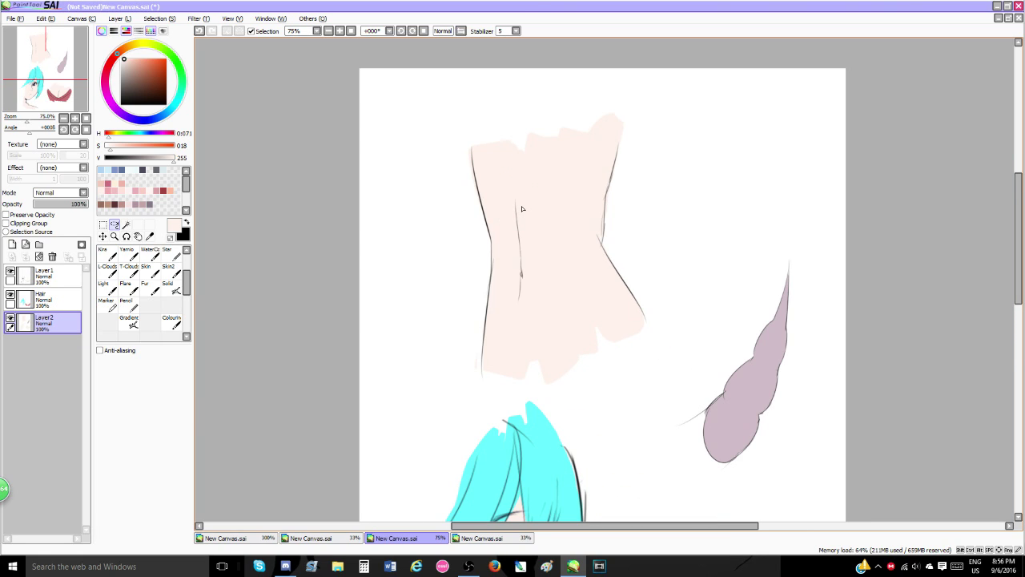
{"action": "scroll", "coordinate": [521, 210], "scroll_direction": "down", "scroll_amount": 2}
{"action": "scroll", "coordinate": [519, 209], "scroll_direction": "up", "scroll_amount": 3}
{"action": "scroll", "coordinate": [512, 210], "scroll_direction": "down", "scroll_amount": 1}
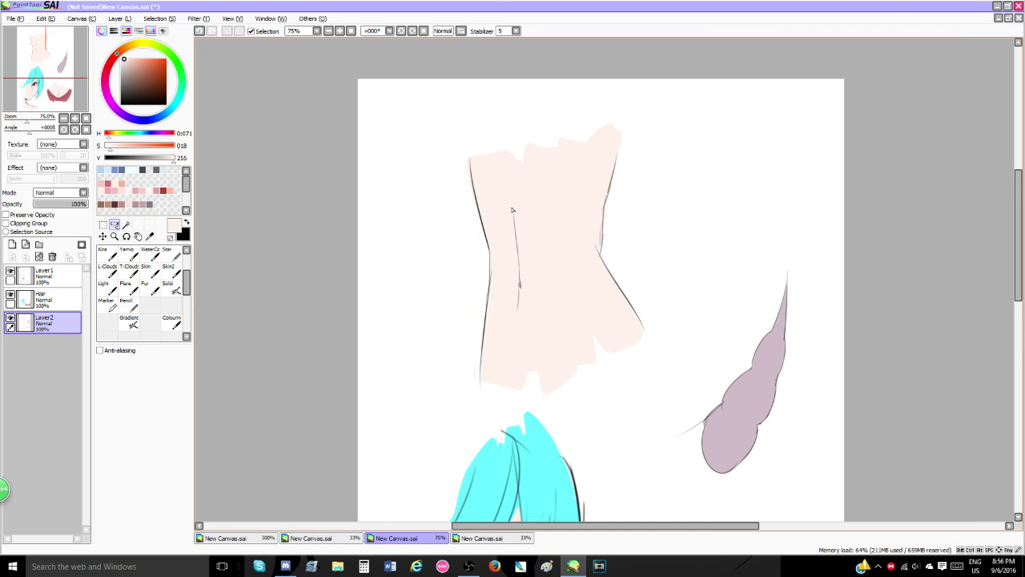
- Pick the pink skin-shadow swatch, preserve Layer2's opacity, and choose the Pencil brush at size 120
{"action": "left_click", "coordinate": [109, 184]}
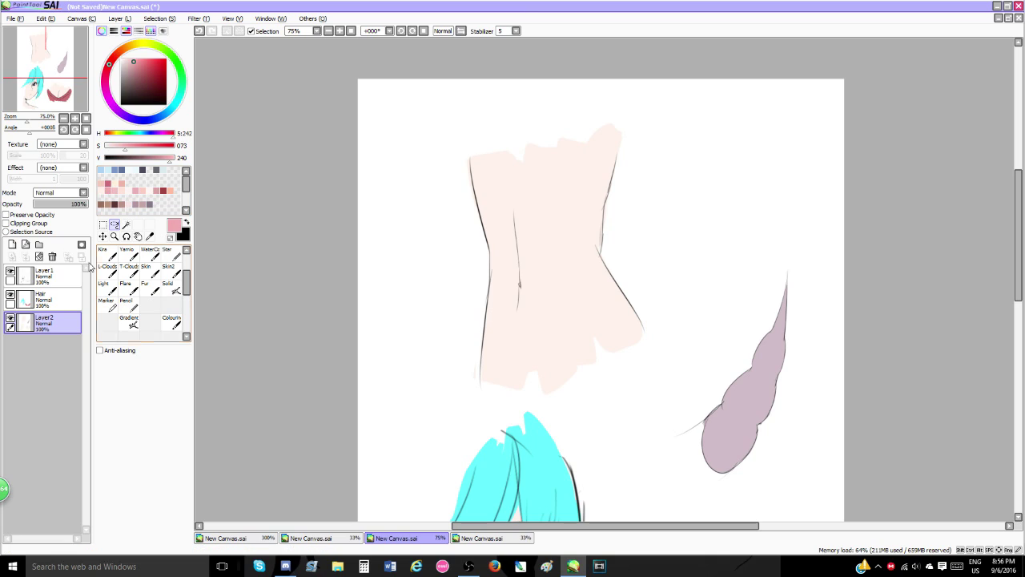
{"action": "left_click", "coordinate": [129, 306]}
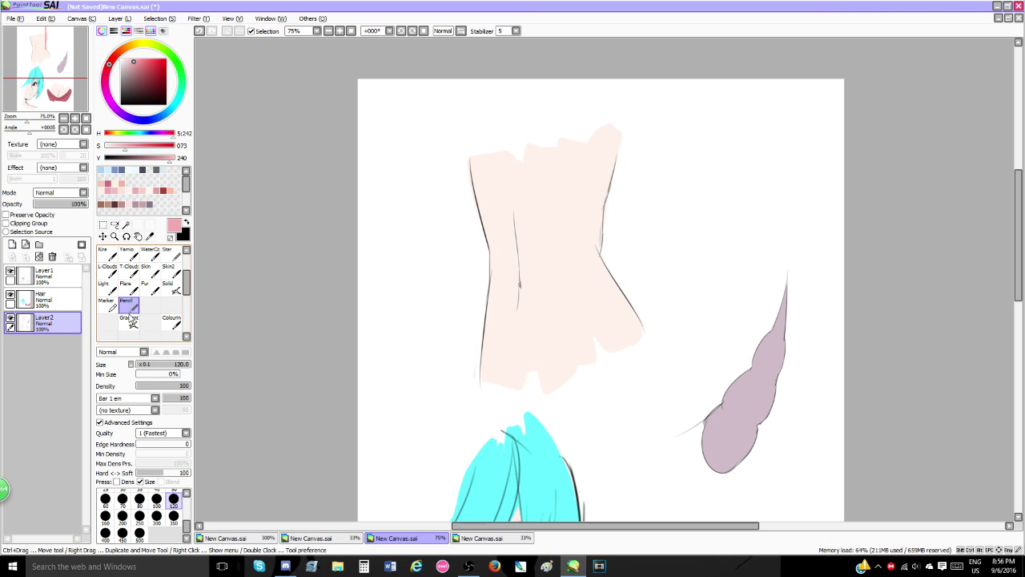
{"action": "left_click", "coordinate": [173, 516]}
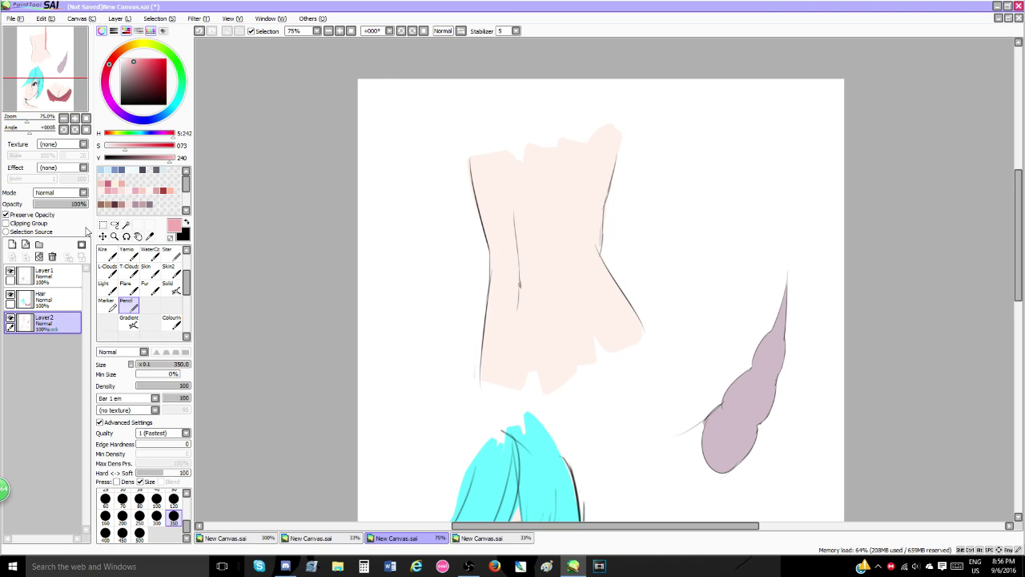
{"action": "left_click", "coordinate": [173, 499]}
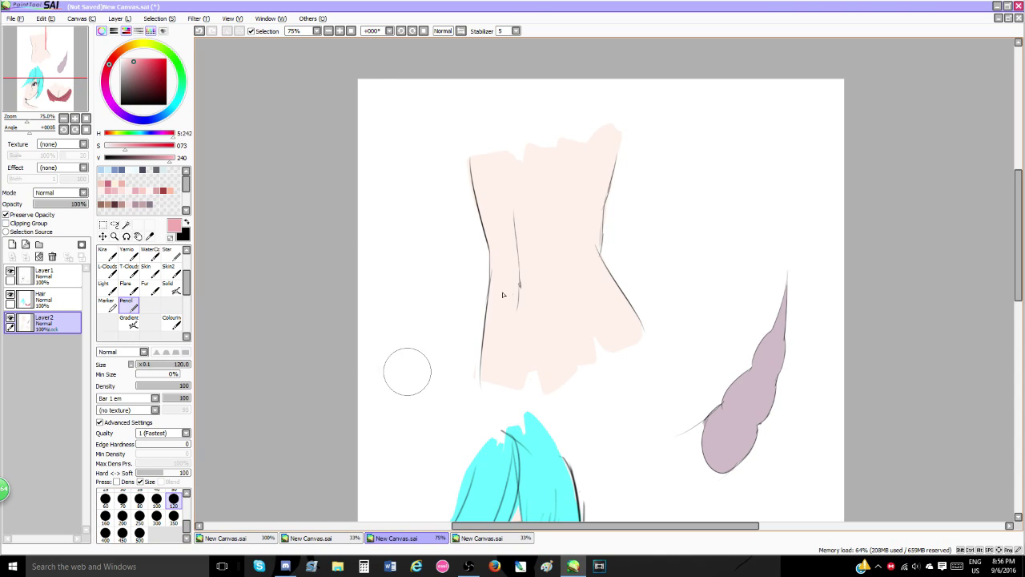
- Paint a flat pink shadow down the torso's right side, from the upper edge past the waist to the hip
{"action": "mouse_move", "coordinate": [625, 128]}
{"action": "left_mouse_down"}
{"action": "mouse_move", "coordinate": [597, 251]}
{"action": "mouse_move", "coordinate": [652, 350]}
{"action": "left_mouse_up"}
{"action": "key", "text": "ctrl+z"}
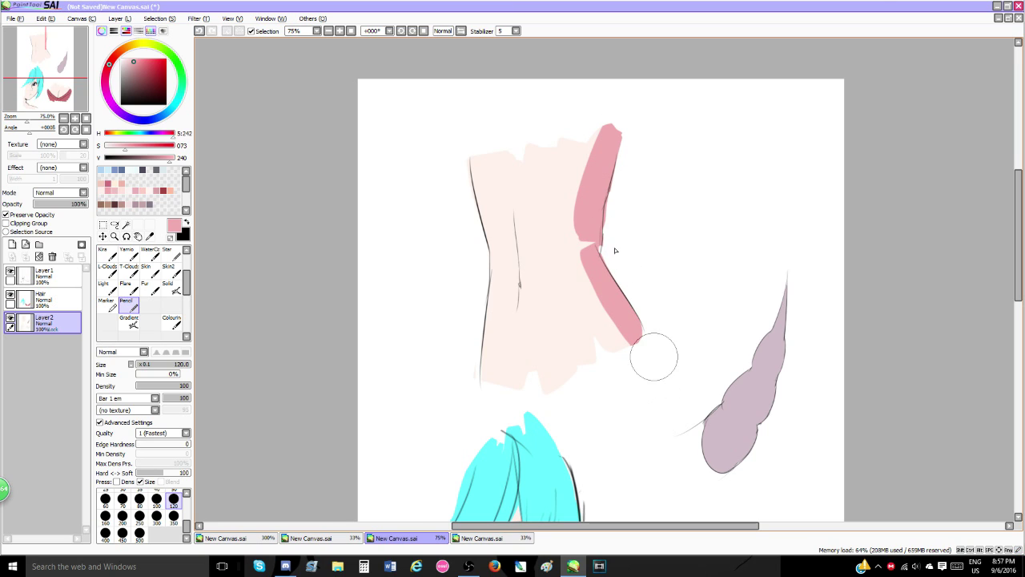
{"action": "left_click_drag", "start_coordinate": [594, 222], "coordinate": [637, 346]}
{"action": "scroll", "coordinate": [489, 282], "scroll_direction": "down", "scroll_amount": 1}
{"action": "scroll", "coordinate": [513, 271], "scroll_direction": "up", "scroll_amount": 2}
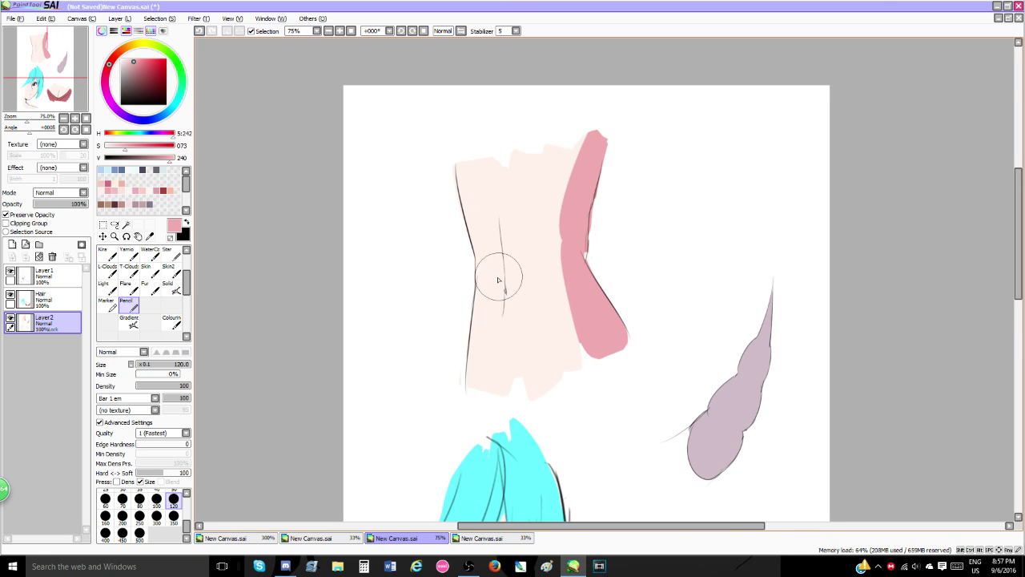
{"action": "scroll", "coordinate": [494, 277], "scroll_direction": "down", "scroll_amount": 2}
{"action": "scroll", "coordinate": [513, 245], "scroll_direction": "up", "scroll_amount": 1}
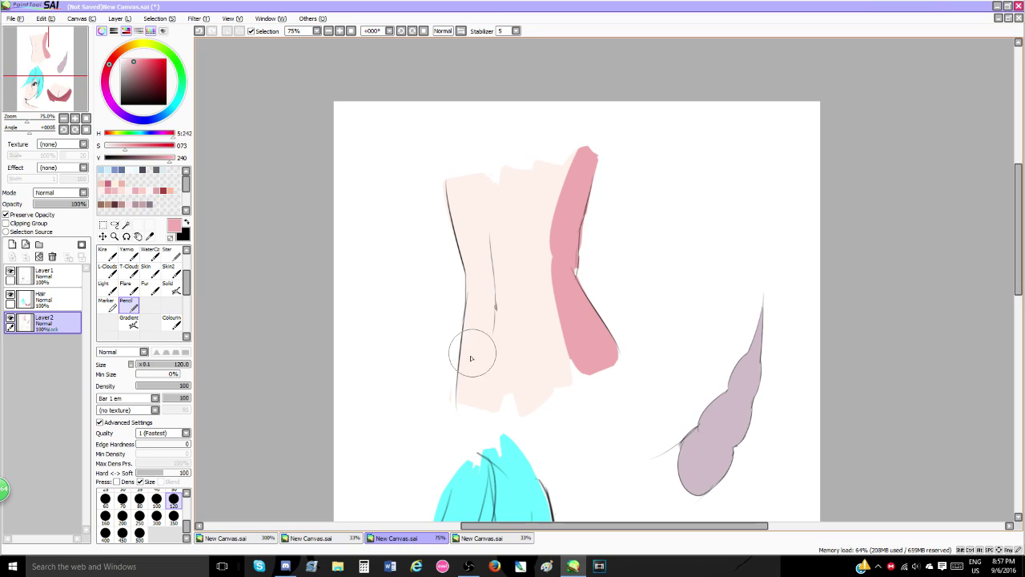
- Blend the flat pink shadow across the torso with the Blur brush at size 140
{"action": "scroll", "coordinate": [144, 296], "scroll_direction": "up", "scroll_amount": 3}
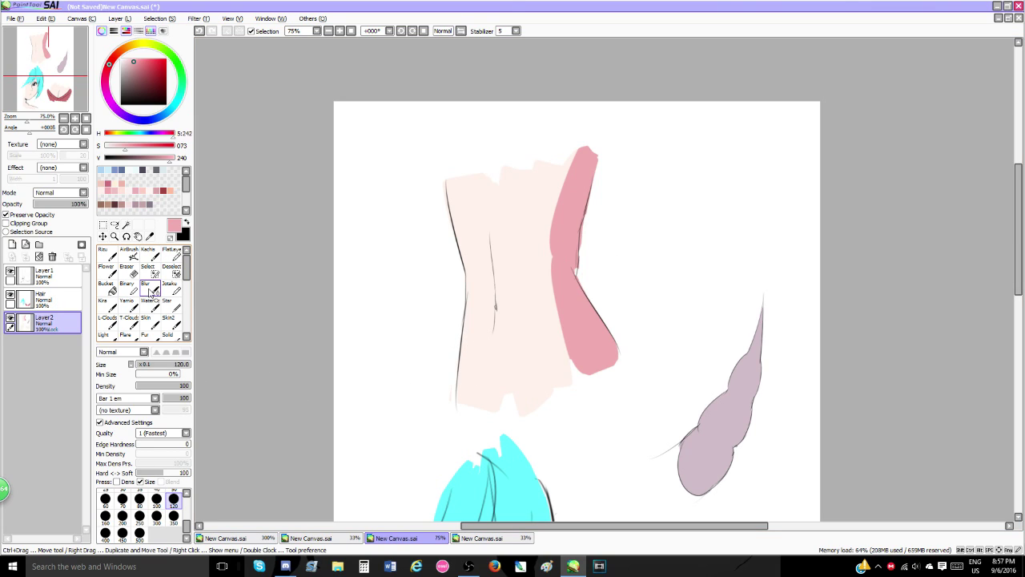
{"action": "left_click", "coordinate": [149, 289]}
{"action": "left_click_drag", "start_coordinate": [173, 365], "coordinate": [184, 365]}
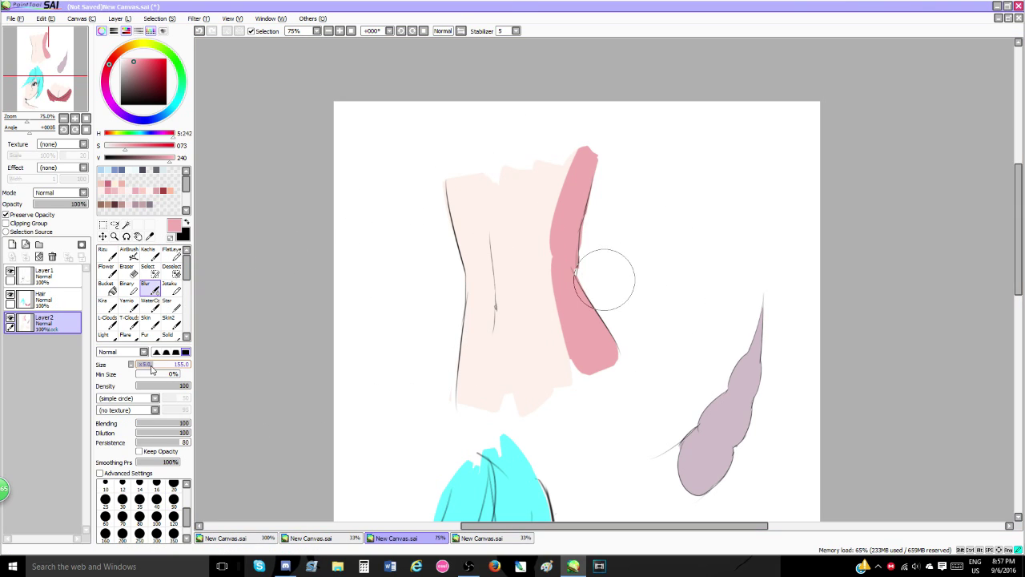
{"action": "mouse_move", "coordinate": [578, 149]}
{"action": "left_mouse_down"}
{"action": "mouse_move", "coordinate": [548, 284]}
{"action": "mouse_move", "coordinate": [569, 353]}
{"action": "mouse_move", "coordinate": [598, 384]}
{"action": "mouse_move", "coordinate": [550, 242]}
{"action": "mouse_move", "coordinate": [575, 402]}
{"action": "mouse_move", "coordinate": [539, 237]}
{"action": "mouse_move", "coordinate": [534, 417]}
{"action": "left_mouse_up"}
{"action": "scroll", "coordinate": [548, 383], "scroll_direction": "down", "scroll_amount": 2}
{"action": "scroll", "coordinate": [516, 366], "scroll_direction": "up", "scroll_amount": 2}
{"action": "scroll", "coordinate": [550, 256], "scroll_direction": "down", "scroll_amount": 1}
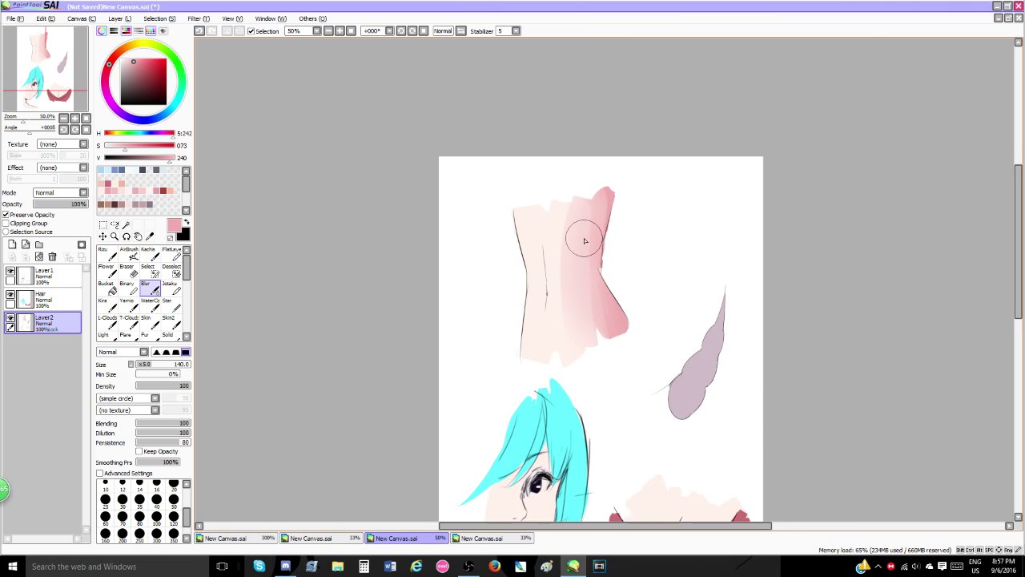
- Undo the blending and the flat pink shadow strokes on the torso
{"action": "scroll", "coordinate": [585, 240], "scroll_direction": "up", "scroll_amount": 1}
{"action": "scroll", "coordinate": [548, 245], "scroll_direction": "down", "scroll_amount": 1}
{"action": "scroll", "coordinate": [552, 244], "scroll_direction": "up", "scroll_amount": 1}
{"action": "key", "text": "ctrl+z"}
{"action": "key", "text": "ctrl+z"}
{"action": "key", "text": "ctrl+z"}
{"action": "key", "text": "ctrl+z"}
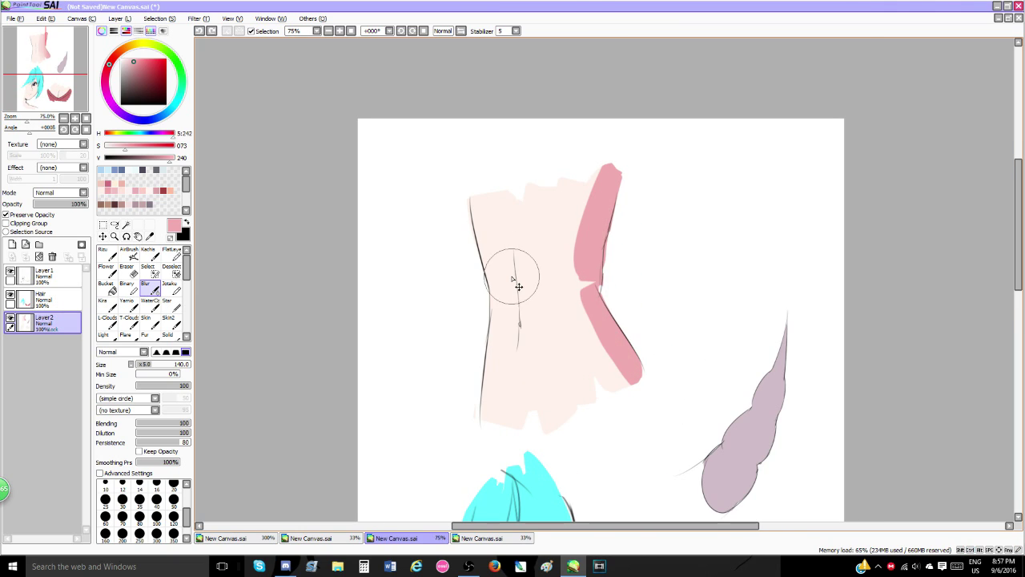
{"action": "scroll", "coordinate": [512, 278], "scroll_direction": "up", "scroll_amount": 1}
{"action": "scroll", "coordinate": [513, 280], "scroll_direction": "down", "scroll_amount": 1}
{"action": "scroll", "coordinate": [529, 290], "scroll_direction": "up", "scroll_amount": 1}
{"action": "scroll", "coordinate": [524, 264], "scroll_direction": "down", "scroll_amount": 1}
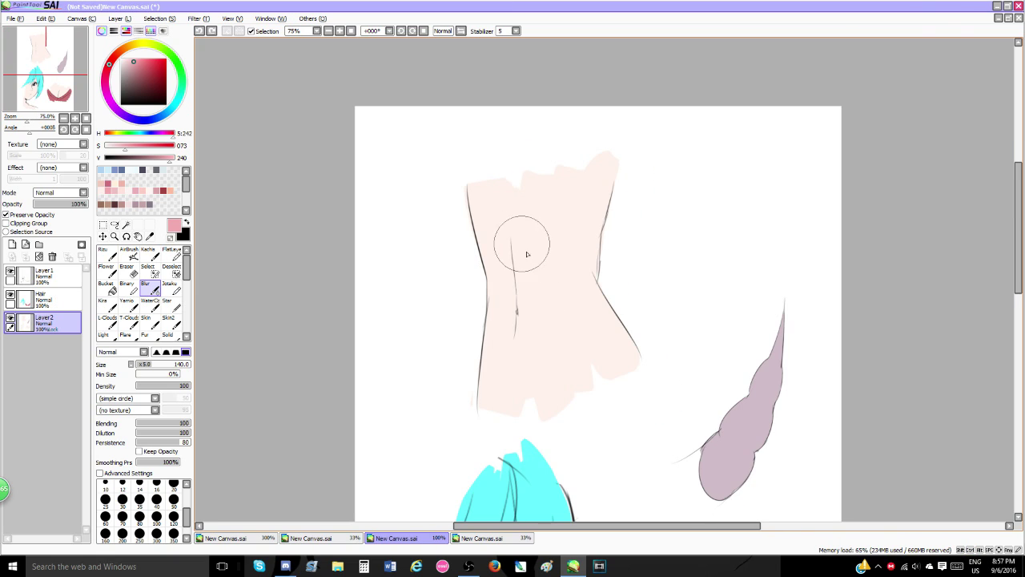
- Choose the Gradient brush and set its size to 135
{"action": "scroll", "coordinate": [521, 245], "scroll_direction": "up", "scroll_amount": 1}
{"action": "scroll", "coordinate": [532, 270], "scroll_direction": "down", "scroll_amount": 1}
{"action": "scroll", "coordinate": [510, 250], "scroll_direction": "up", "scroll_amount": 1}
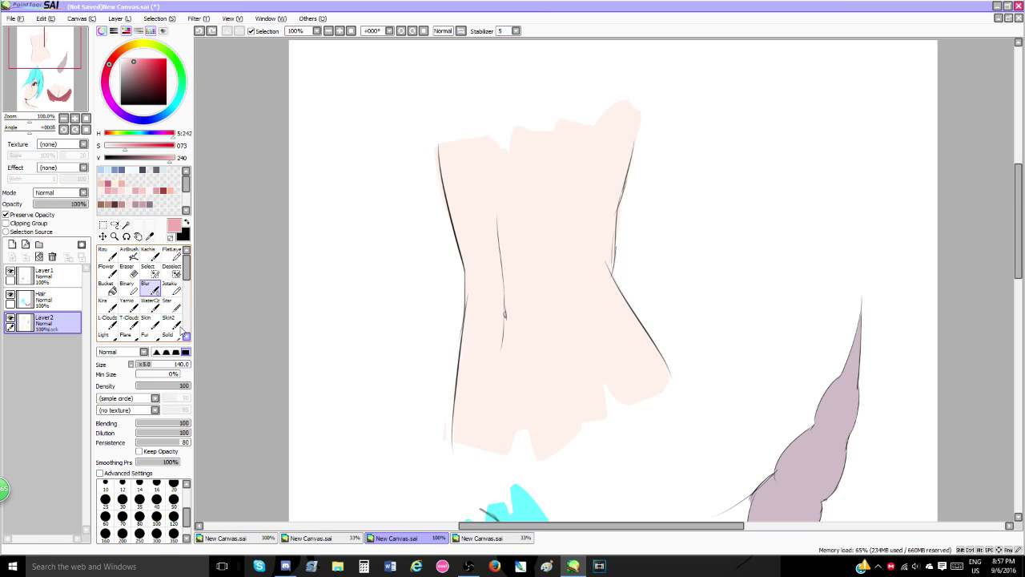
{"action": "scroll", "coordinate": [136, 297], "scroll_direction": "down", "scroll_amount": 3}
{"action": "left_click", "coordinate": [133, 298]}
{"action": "left_click", "coordinate": [133, 298]}
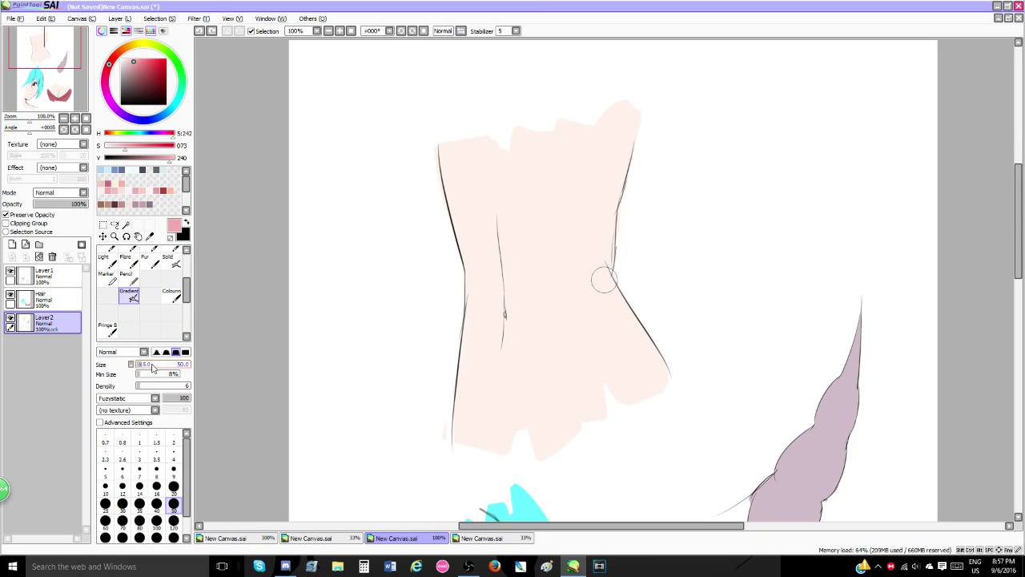
{"action": "left_click", "coordinate": [148, 366]}
{"action": "left_click_drag", "start_coordinate": [149, 366], "coordinate": [145, 367]}
{"action": "left_click_drag", "start_coordinate": [146, 365], "coordinate": [150, 366]}
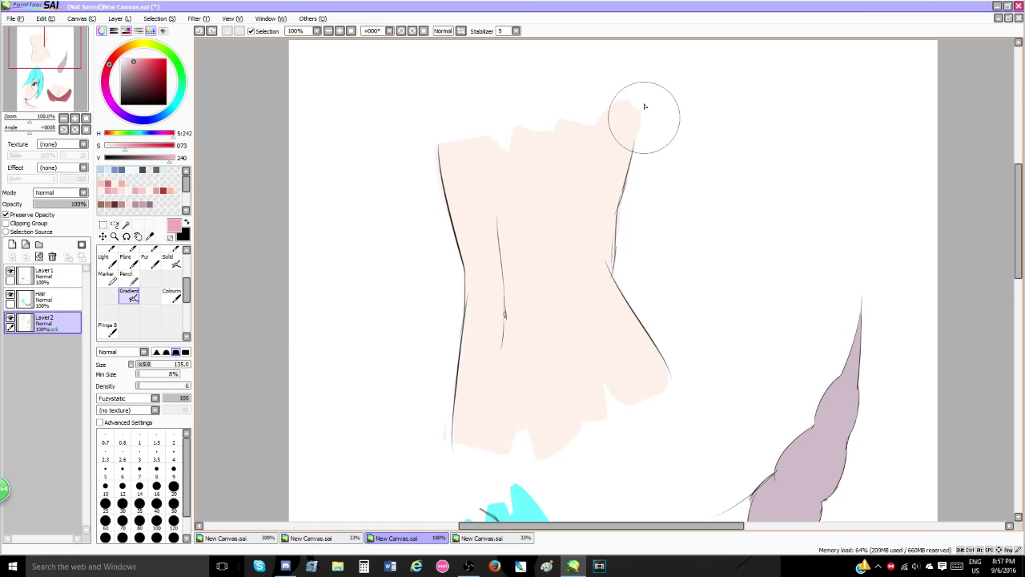
- Shade both sides of the torso softly in pink, following the outlines from the upper edge down to the hips
{"action": "mouse_move", "coordinate": [644, 112]}
{"action": "left_mouse_down"}
{"action": "mouse_move", "coordinate": [626, 229]}
{"action": "mouse_move", "coordinate": [636, 223]}
{"action": "mouse_move", "coordinate": [639, 180]}
{"action": "mouse_move", "coordinate": [626, 242]}
{"action": "mouse_move", "coordinate": [640, 145]}
{"action": "mouse_move", "coordinate": [610, 240]}
{"action": "left_mouse_up"}
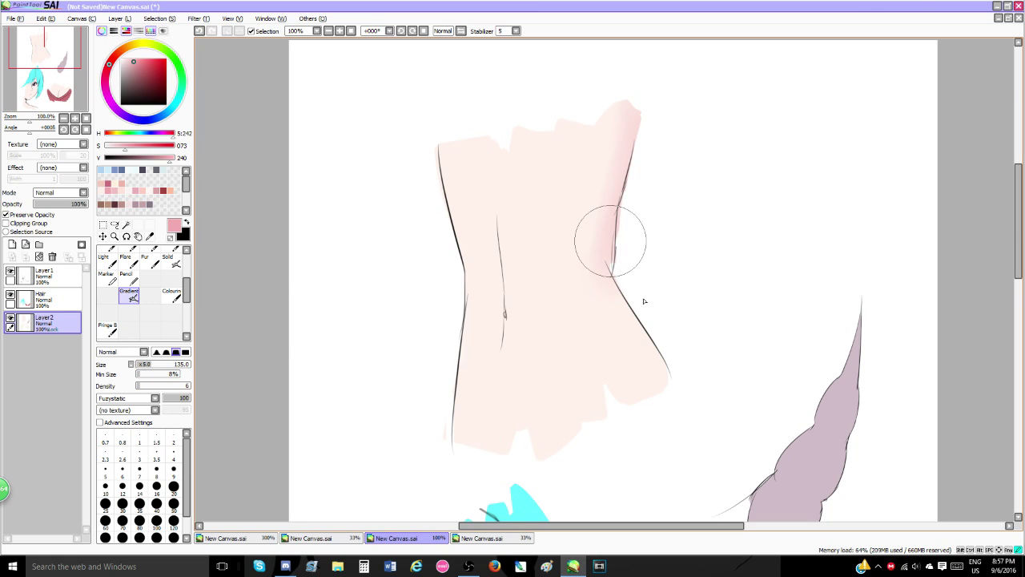
{"action": "mouse_move", "coordinate": [644, 301]}
{"action": "left_mouse_down"}
{"action": "mouse_move", "coordinate": [618, 265]}
{"action": "mouse_move", "coordinate": [673, 389]}
{"action": "mouse_move", "coordinate": [633, 321]}
{"action": "left_mouse_up"}
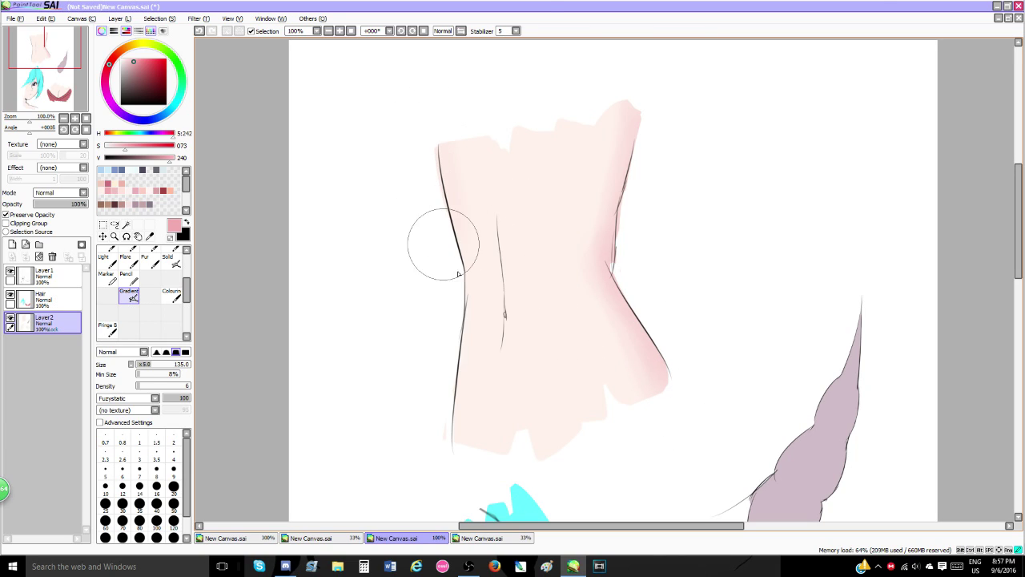
{"action": "mouse_move", "coordinate": [443, 244]}
{"action": "left_mouse_down"}
{"action": "mouse_move", "coordinate": [464, 293]}
{"action": "mouse_move", "coordinate": [443, 253]}
{"action": "mouse_move", "coordinate": [450, 403]}
{"action": "left_mouse_up"}
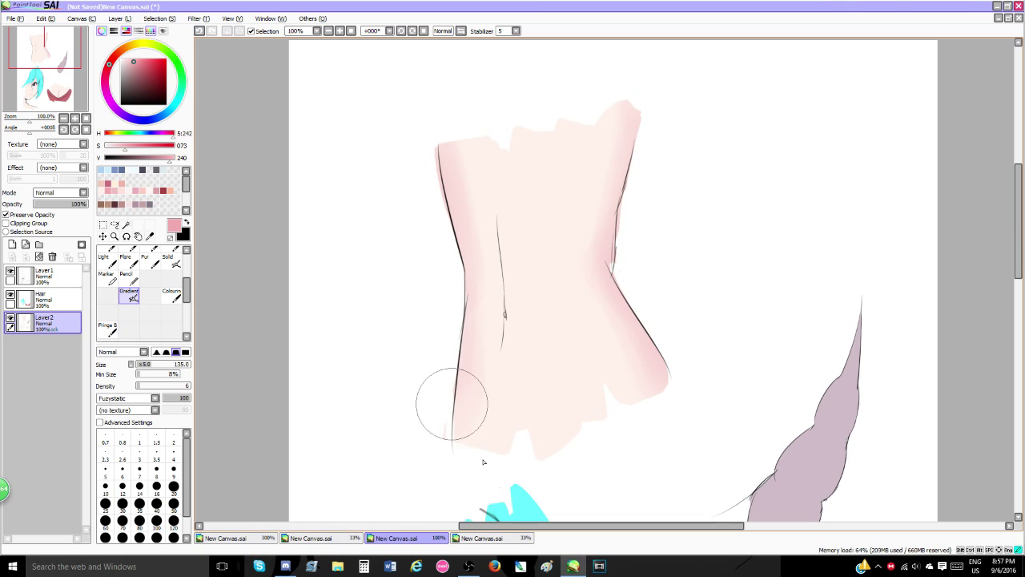
{"action": "mouse_move", "coordinate": [433, 293]}
{"action": "left_mouse_down"}
{"action": "mouse_move", "coordinate": [477, 468]}
{"action": "mouse_move", "coordinate": [449, 449]}
{"action": "left_mouse_up"}
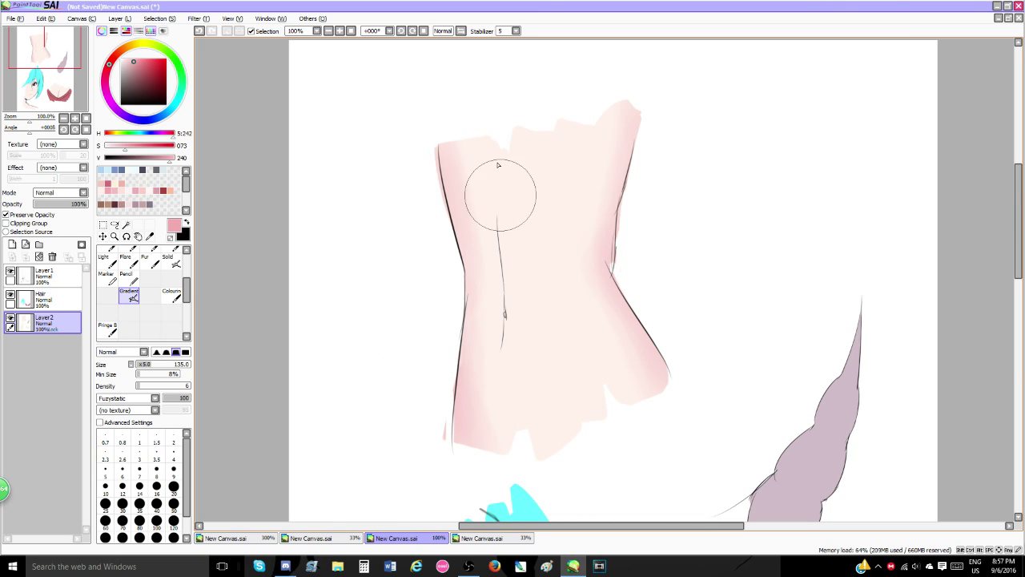
- Smooth the pink shading along both sides of the torso with the Blur brush at size 140
{"action": "scroll", "coordinate": [498, 164], "scroll_direction": "down", "scroll_amount": 2}
{"action": "scroll", "coordinate": [497, 137], "scroll_direction": "up", "scroll_amount": 2}
{"action": "scroll", "coordinate": [499, 146], "scroll_direction": "down", "scroll_amount": 1}
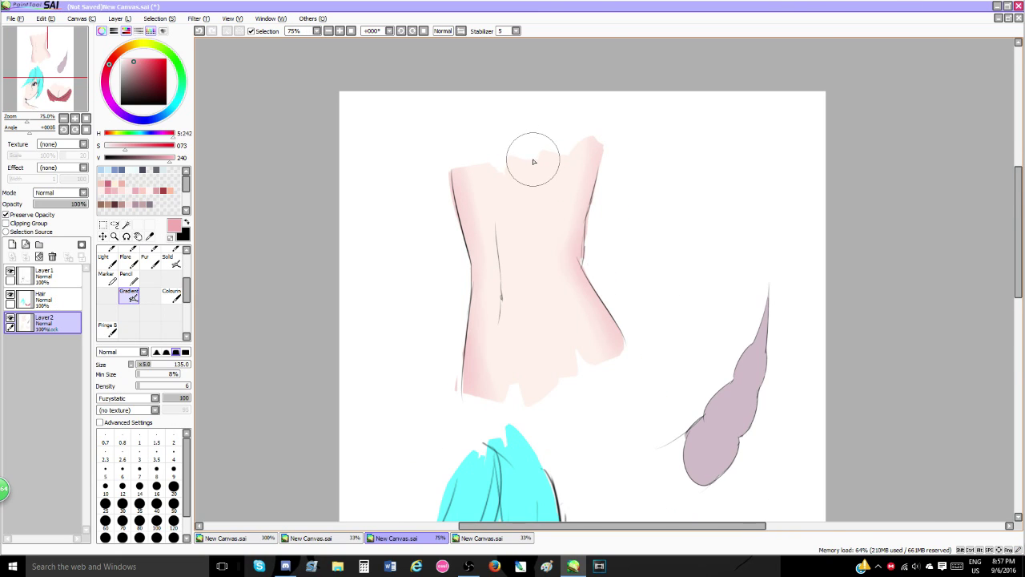
{"action": "left_click_drag", "start_coordinate": [185, 300], "coordinate": [189, 264]}
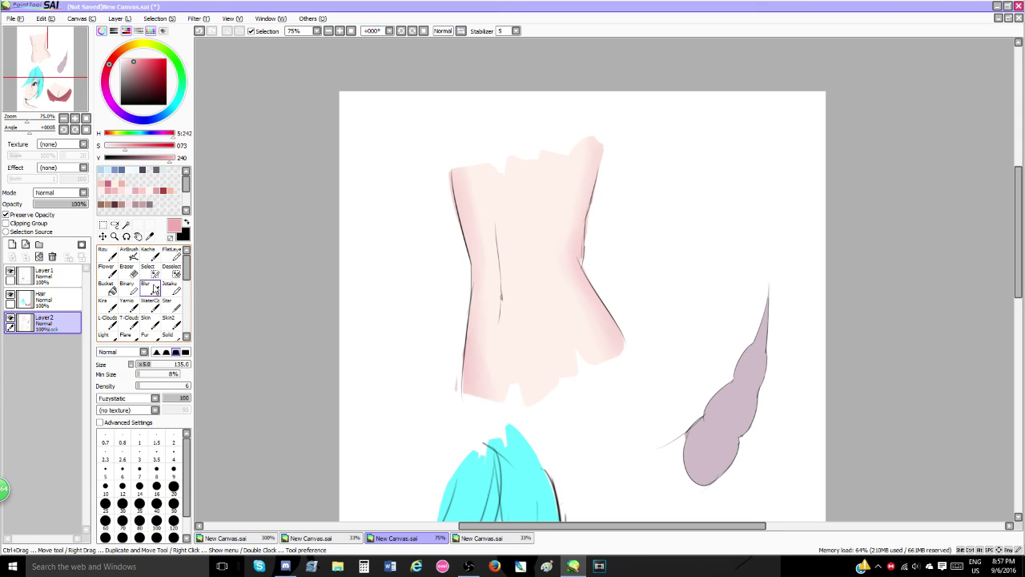
{"action": "left_click", "coordinate": [150, 285]}
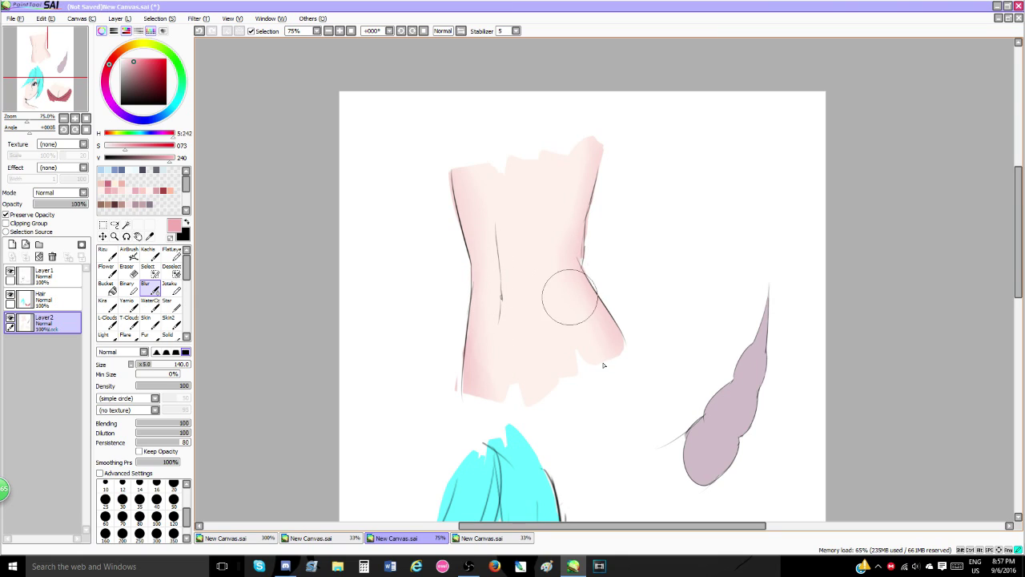
- Deepen the pink shading on the torso's right hip with the Gradient brush at size 135 and density 5
{"action": "left_click_drag", "start_coordinate": [189, 270], "coordinate": [190, 298]}
{"action": "left_click", "coordinate": [132, 277]}
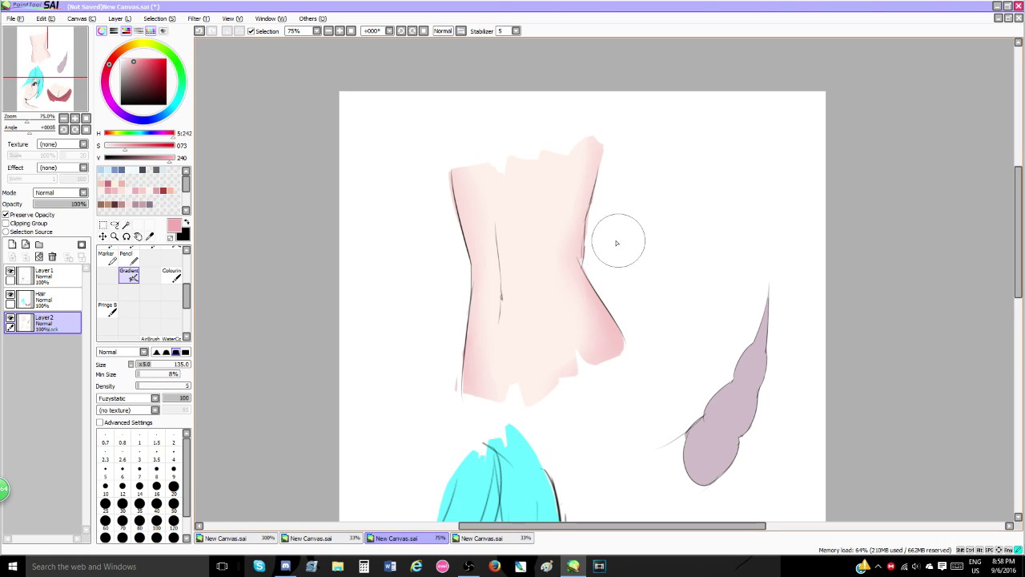
- Try a soft pink Gradient stroke across the torso's upper edge, and undo it
{"action": "left_click_drag", "start_coordinate": [504, 157], "coordinate": [588, 158]}
{"action": "key", "text": "ctrl+z"}
{"action": "key", "text": "ctrl+z"}
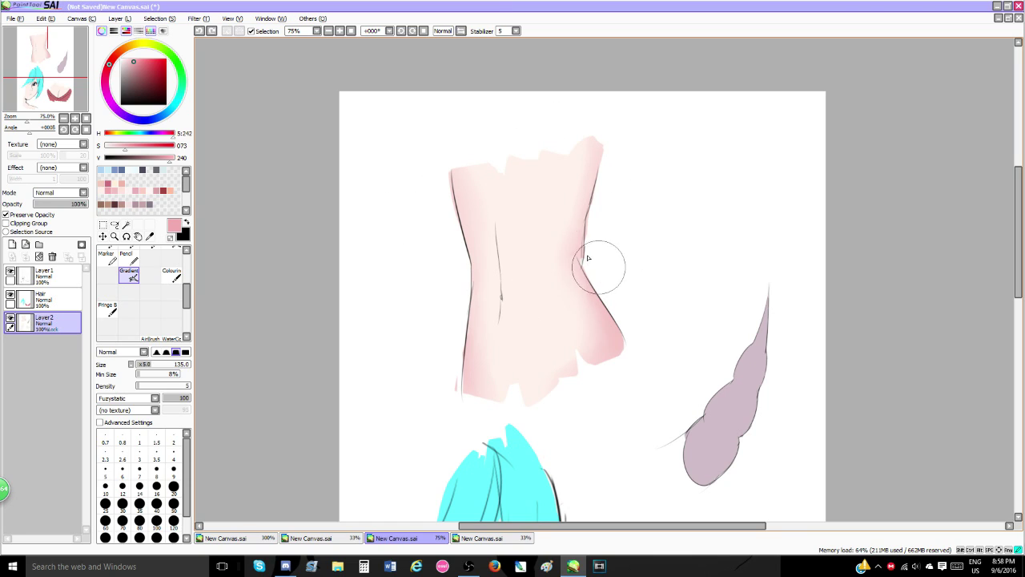
- Deepen the pink shading at the torso's right waist with the Gradient brush at size 75
{"action": "left_click_drag", "start_coordinate": [600, 264], "coordinate": [590, 259]}
{"action": "key", "text": "ctrl+z"}
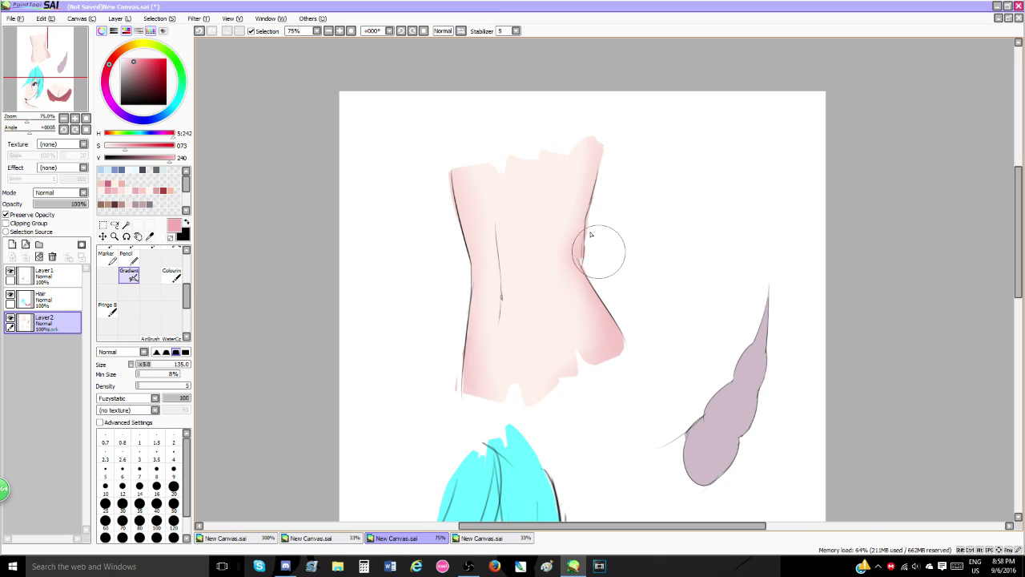
{"action": "left_click", "coordinate": [144, 364]}
{"action": "key", "text": "ctrl+z"}
{"action": "left_click_drag", "start_coordinate": [575, 249], "coordinate": [584, 261]}
{"action": "scroll", "coordinate": [466, 294], "scroll_direction": "down", "scroll_amount": 2}
{"action": "scroll", "coordinate": [467, 295], "scroll_direction": "up", "scroll_amount": 2}
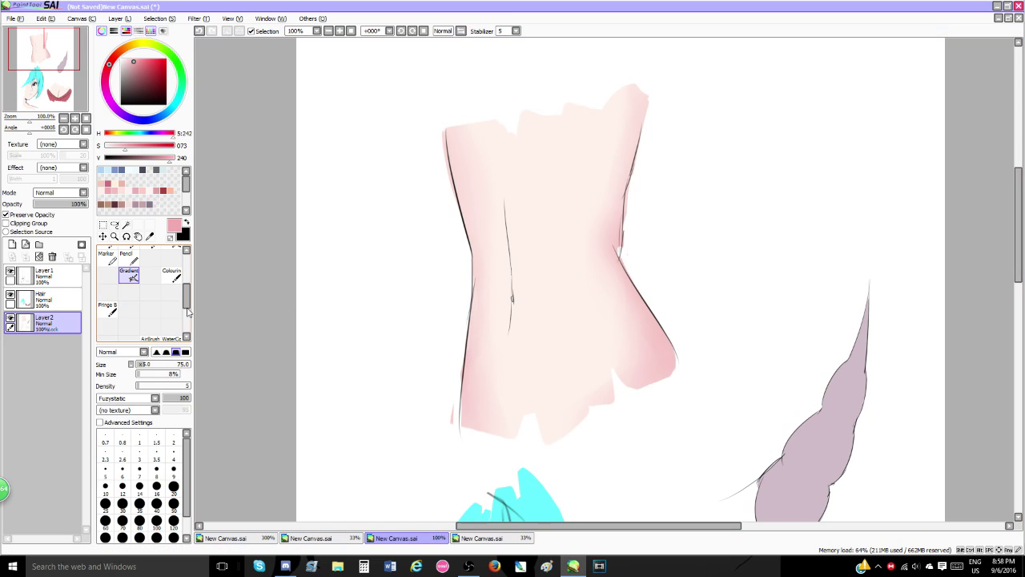
- Try a soft pink Gradient stroke beside the torso's centre line, and undo it
{"action": "left_click", "coordinate": [149, 236]}
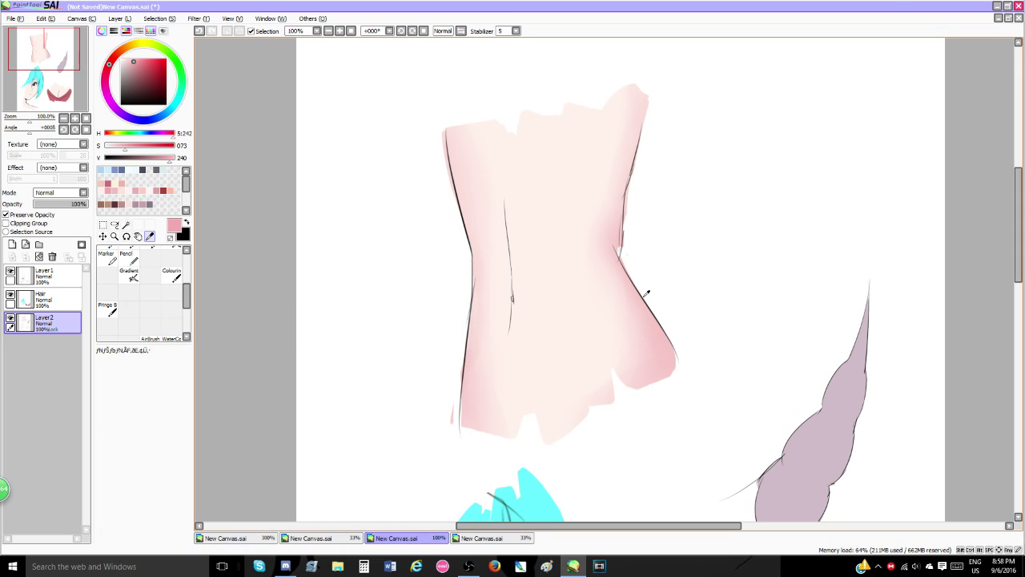
{"action": "left_click", "coordinate": [130, 276]}
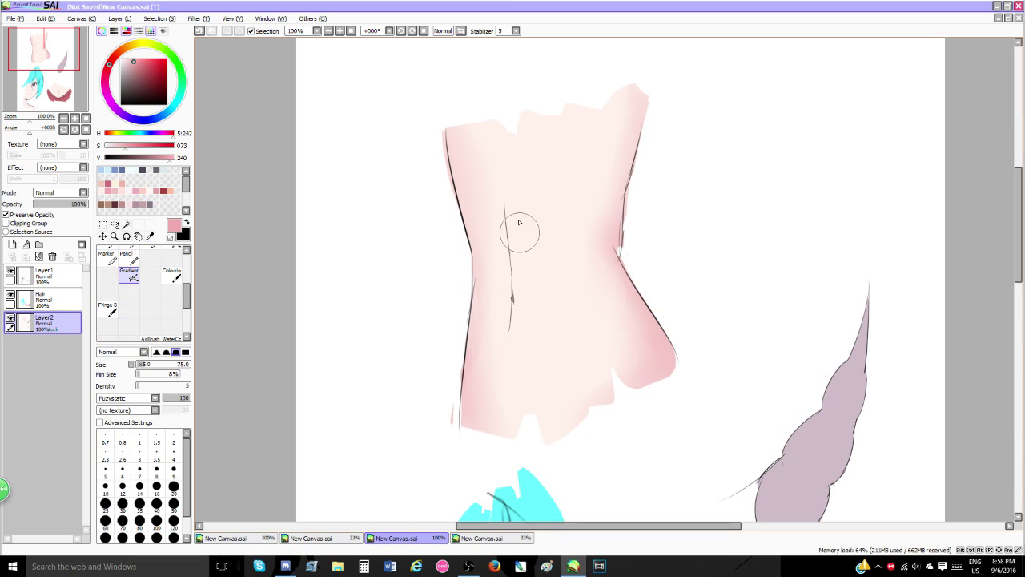
{"action": "mouse_move", "coordinate": [520, 231]}
{"action": "left_mouse_down"}
{"action": "mouse_move", "coordinate": [530, 294]}
{"action": "mouse_move", "coordinate": [521, 264]}
{"action": "mouse_move", "coordinate": [520, 288]}
{"action": "left_mouse_up"}
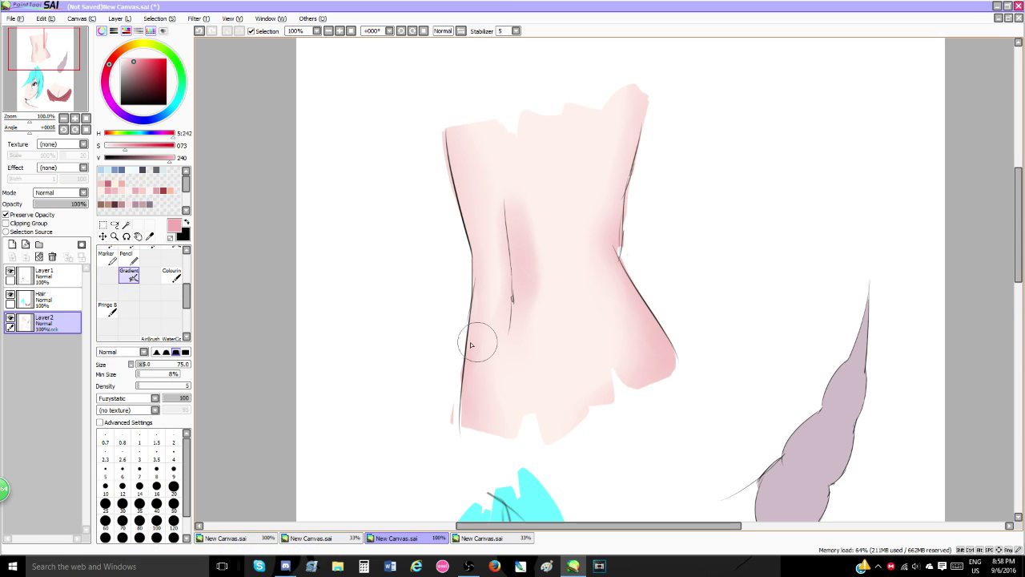
{"action": "key", "text": "ctrl+z"}
- Try a size 50 Pencil stroke beside the torso's centre line in pink sampled from the right hip, and undo it
{"action": "left_click", "coordinate": [150, 236]}
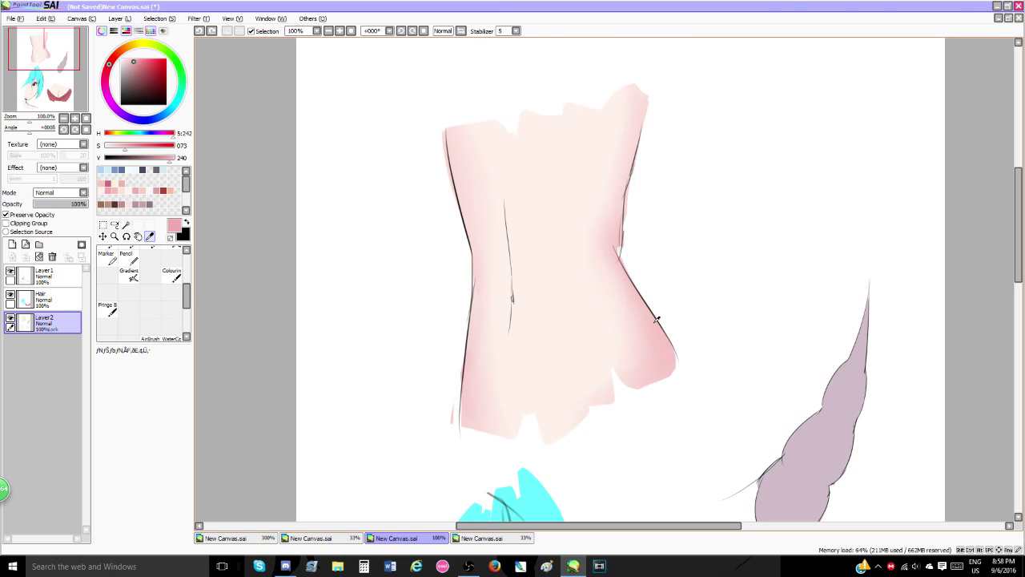
{"action": "left_click", "coordinate": [656, 319]}
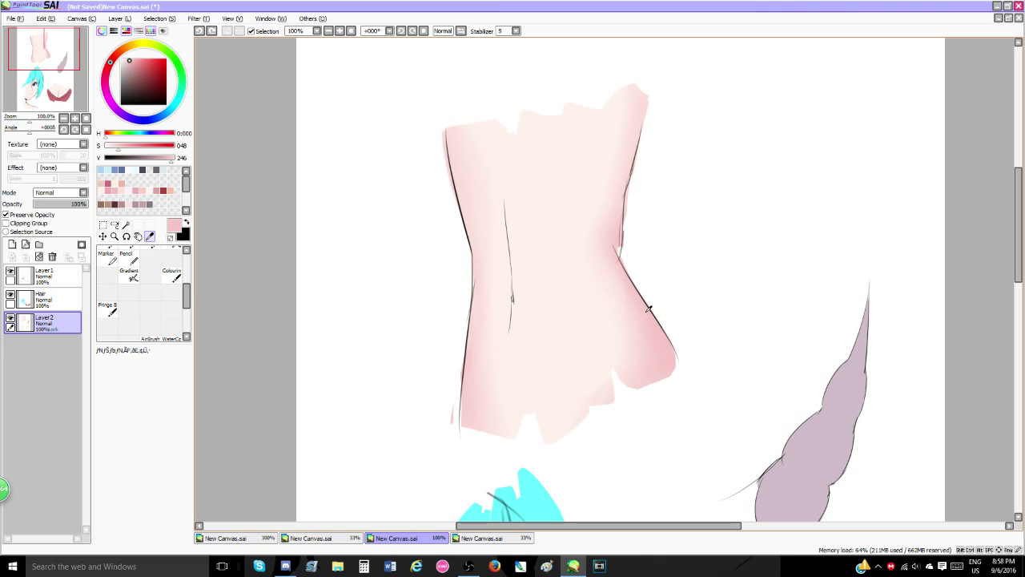
{"action": "left_click", "coordinate": [128, 260]}
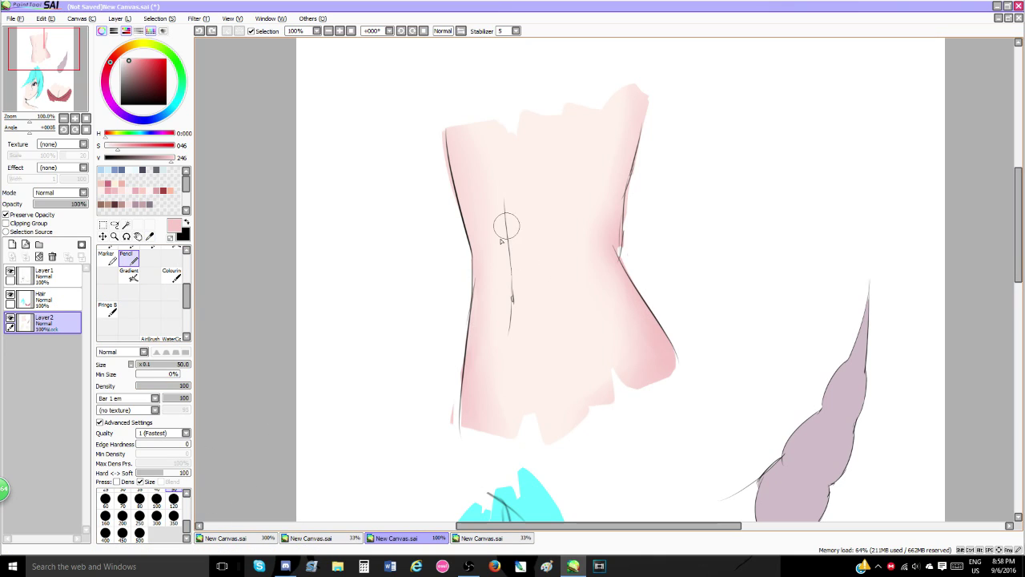
{"action": "left_click", "coordinate": [187, 493]}
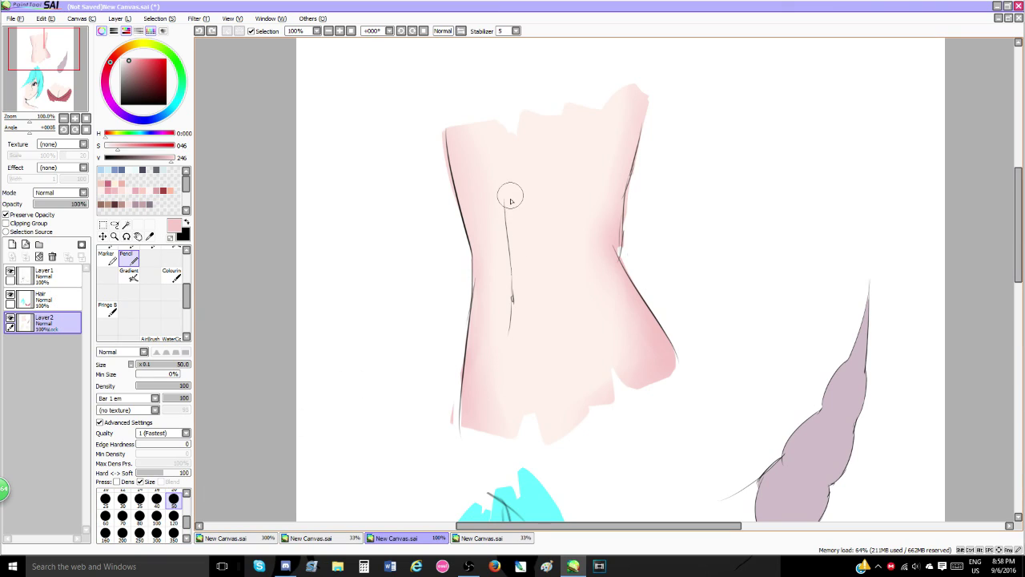
{"action": "left_click_drag", "start_coordinate": [512, 202], "coordinate": [521, 290]}
{"action": "key", "text": "ctrl+z"}
- Paint a narrow tapered shadow along the torso's centre line with the Pencil at size 20 in a sampled paler pink
{"action": "left_click", "coordinate": [150, 237]}
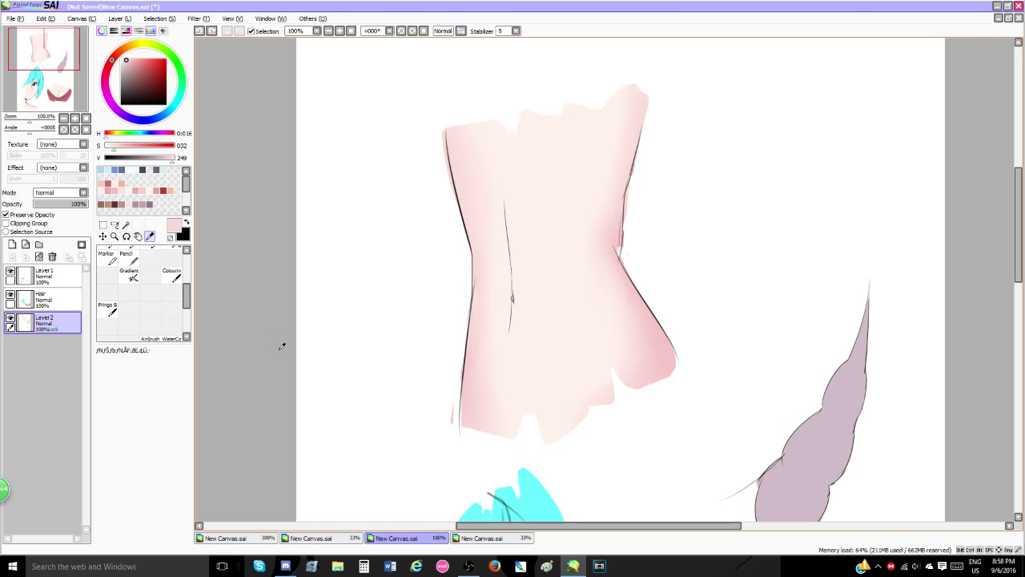
{"action": "left_click", "coordinate": [132, 261]}
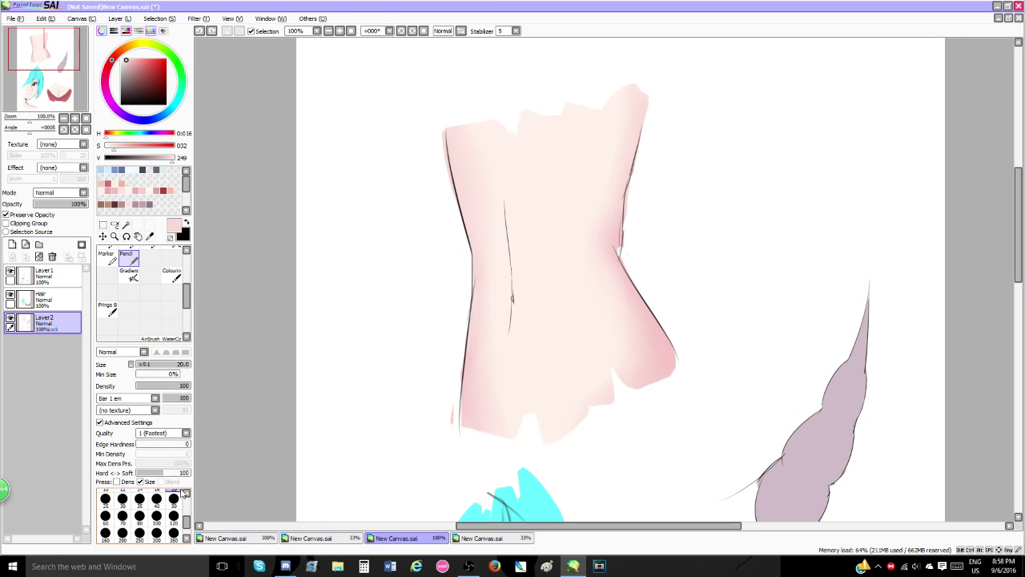
{"action": "left_click_drag", "start_coordinate": [510, 210], "coordinate": [513, 330]}
{"action": "key", "text": "ctrl+z"}
{"action": "key", "text": "ctrl+z"}
{"action": "key", "text": "ctrl+z"}
{"action": "left_click_drag", "start_coordinate": [508, 212], "coordinate": [516, 290]}
{"action": "left_click_drag", "start_coordinate": [517, 285], "coordinate": [514, 308]}
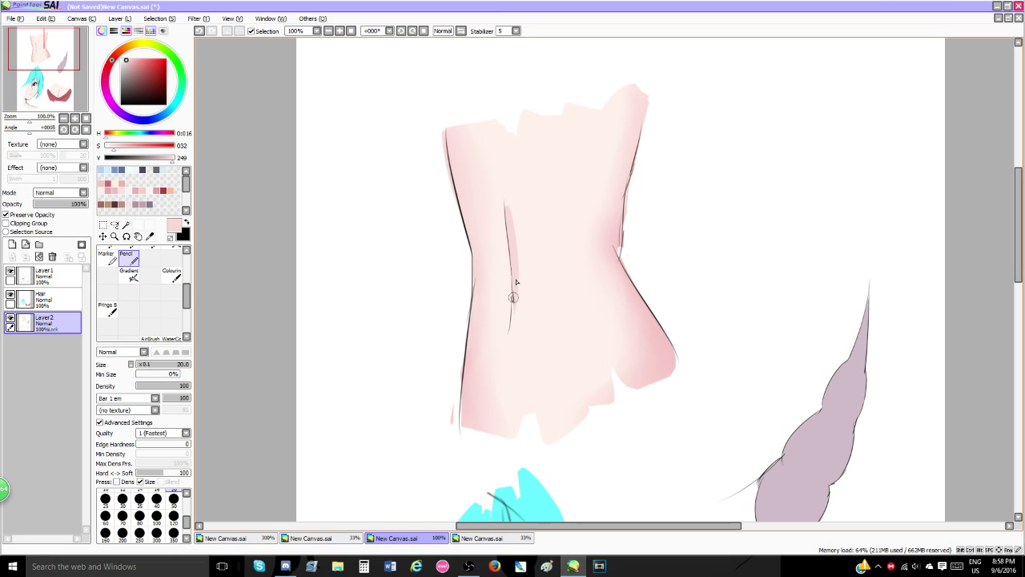
{"action": "key", "text": "ctrl+z"}
{"action": "left_click_drag", "start_coordinate": [517, 255], "coordinate": [510, 333]}
{"action": "key", "text": "ctrl+z"}
{"action": "key", "text": "ctrl+z"}
{"action": "key", "text": "ctrl+z"}
{"action": "left_click_drag", "start_coordinate": [505, 204], "coordinate": [514, 322]}
{"action": "left_click_drag", "start_coordinate": [517, 277], "coordinate": [511, 335]}
{"action": "key", "text": "ctrl+z"}
- Soften the outer edge of the torso's centre shadow with the Blur brush at size 55
{"action": "scroll", "coordinate": [163, 278], "scroll_direction": "up", "scroll_amount": 5}
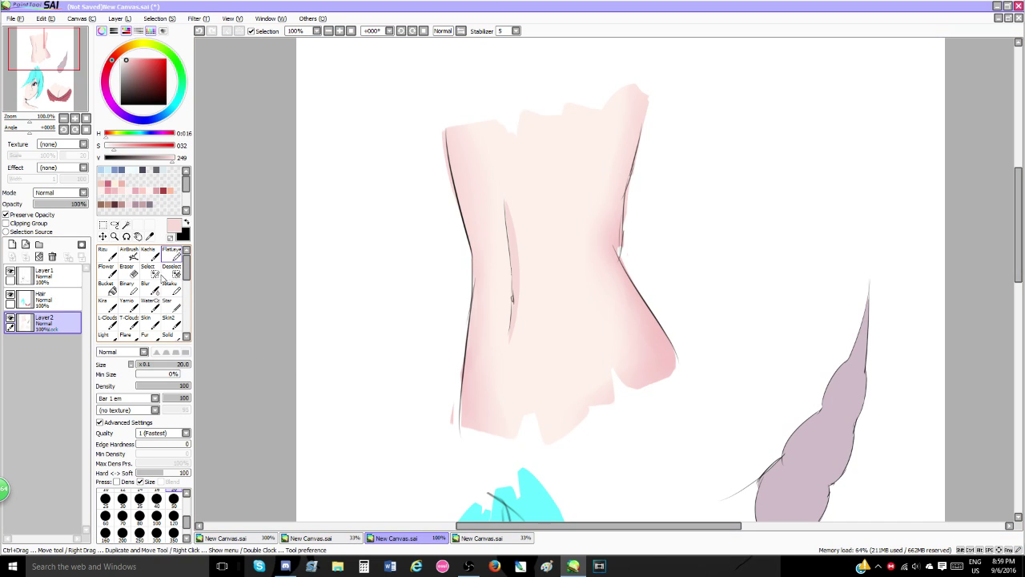
{"action": "left_click", "coordinate": [147, 286]}
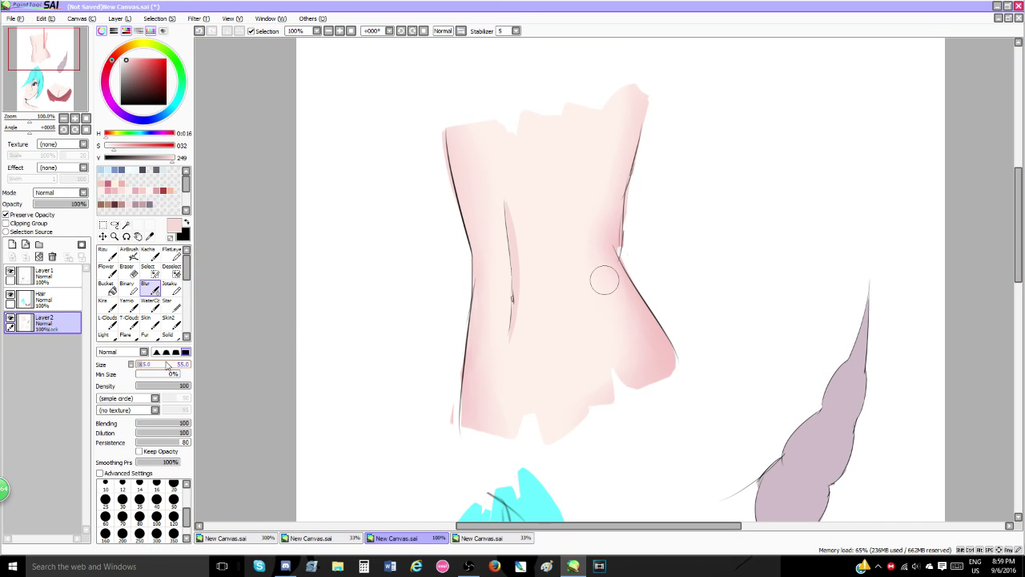
{"action": "mouse_move", "coordinate": [516, 230]}
{"action": "left_mouse_down"}
{"action": "mouse_move", "coordinate": [512, 178]}
{"action": "mouse_move", "coordinate": [519, 309]}
{"action": "left_mouse_up"}
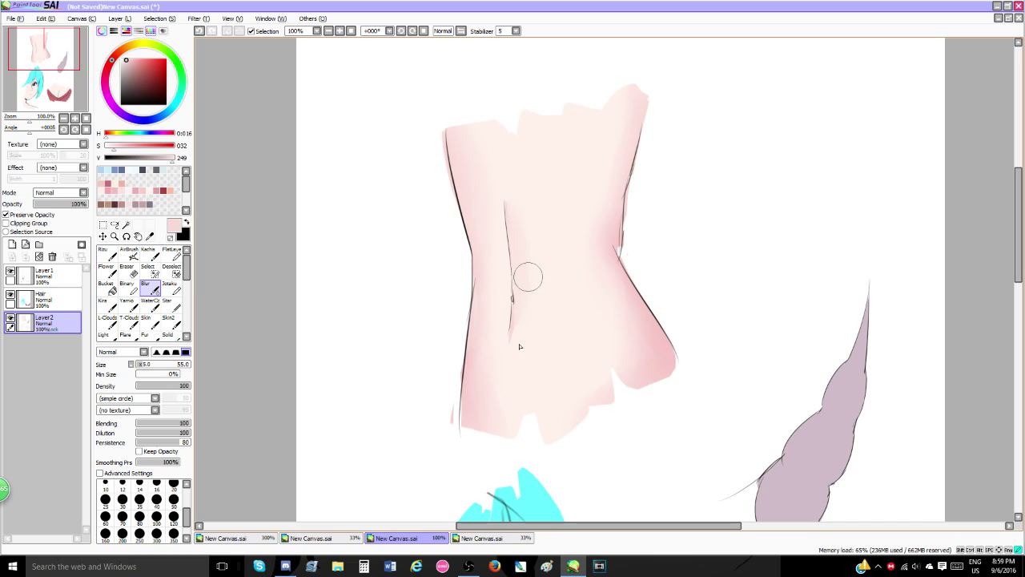
{"action": "left_click_drag", "start_coordinate": [520, 346], "coordinate": [522, 341]}
{"action": "key", "text": "ctrl+z"}
{"action": "mouse_move", "coordinate": [522, 213]}
{"action": "left_mouse_down"}
{"action": "mouse_move", "coordinate": [517, 357]}
{"action": "mouse_move", "coordinate": [522, 320]}
{"action": "left_mouse_up"}
- Erase the torso's black centre line on Layer1 with the Eraser at size 20
{"action": "scroll", "coordinate": [535, 293], "scroll_direction": "down", "scroll_amount": 2}
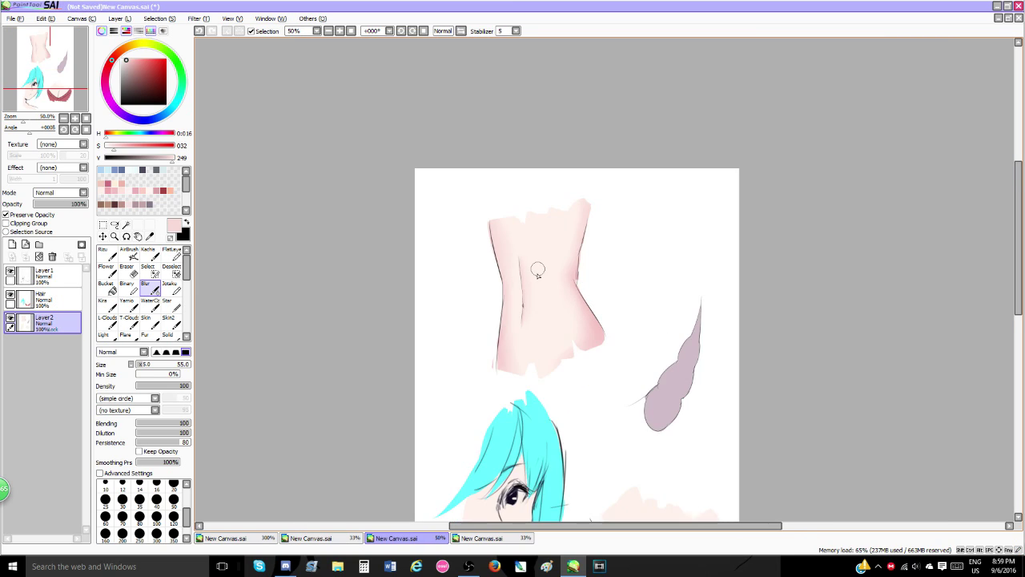
{"action": "scroll", "coordinate": [507, 294], "scroll_direction": "up", "scroll_amount": 2}
{"action": "scroll", "coordinate": [505, 261], "scroll_direction": "down", "scroll_amount": 1}
{"action": "scroll", "coordinate": [503, 293], "scroll_direction": "up", "scroll_amount": 1}
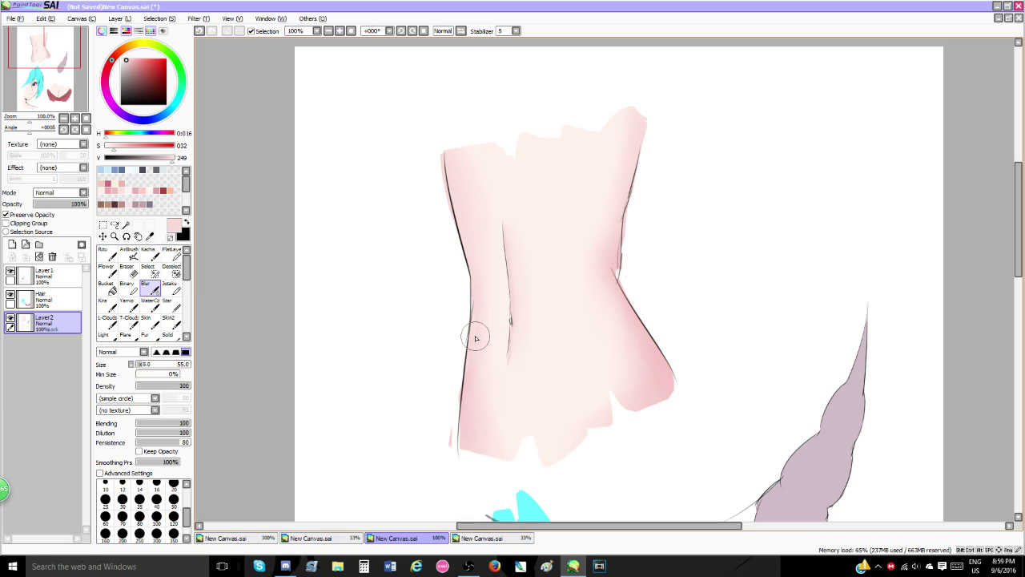
{"action": "left_click", "coordinate": [67, 278]}
{"action": "left_click", "coordinate": [130, 271]}
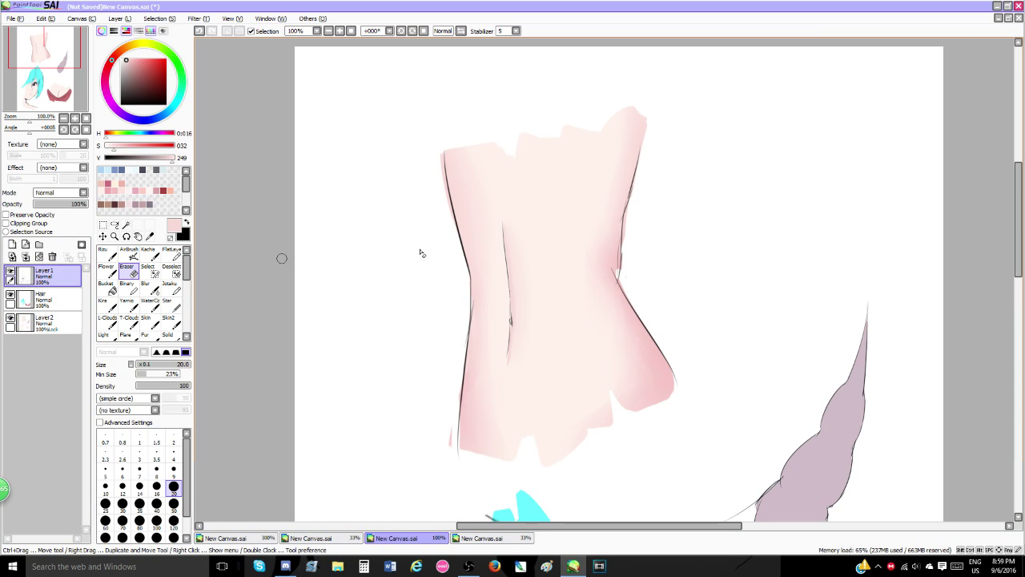
{"action": "left_click_drag", "start_coordinate": [502, 219], "coordinate": [501, 326]}
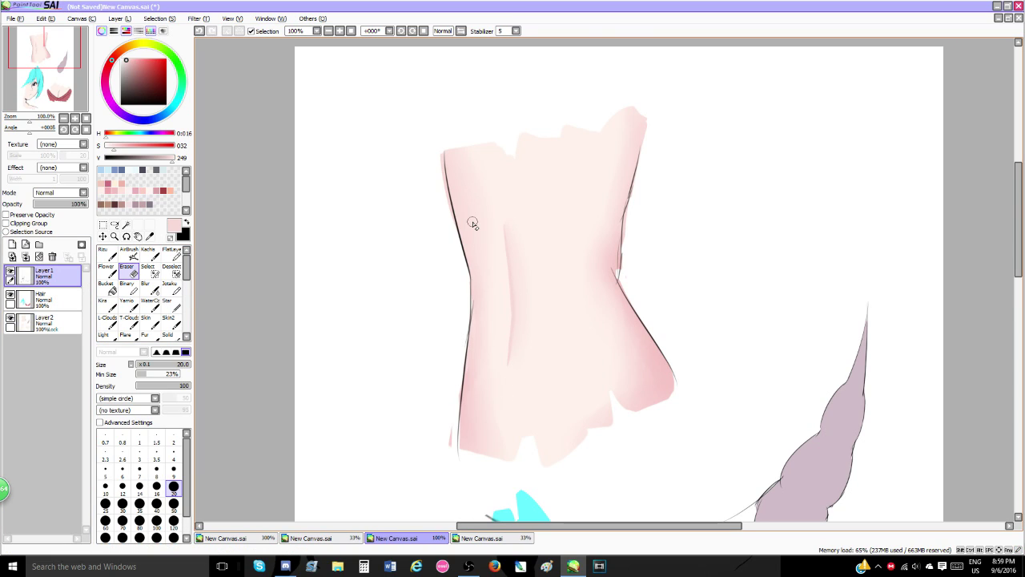
{"action": "scroll", "coordinate": [477, 217], "scroll_direction": "down", "scroll_amount": 1}
{"action": "scroll", "coordinate": [479, 213], "scroll_direction": "up", "scroll_amount": 1}
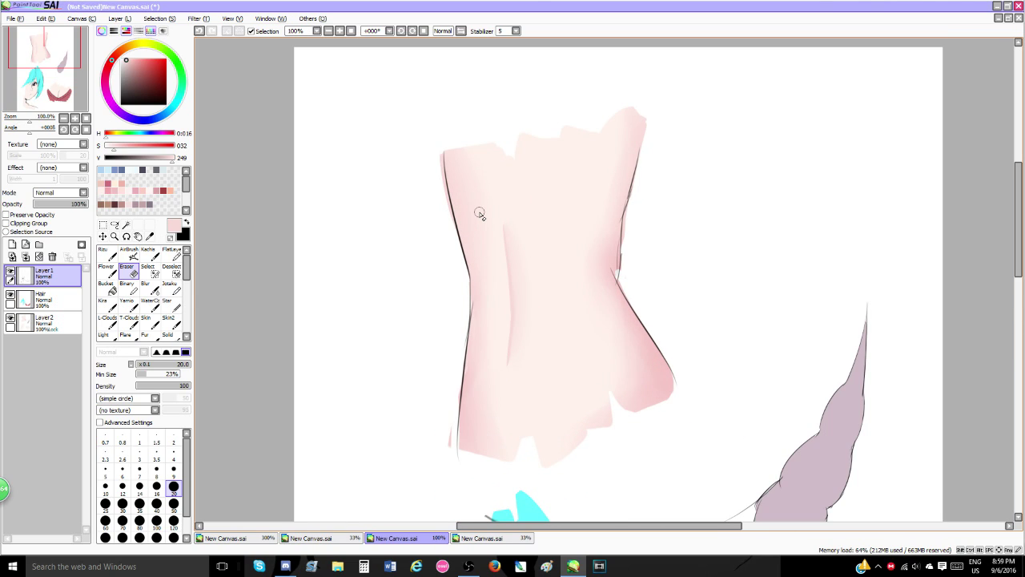
- Feather the ends of the torso's centre shadow on Layer2 with the Blur brush at size 55
{"action": "left_click", "coordinate": [48, 322]}
{"action": "left_click", "coordinate": [145, 288]}
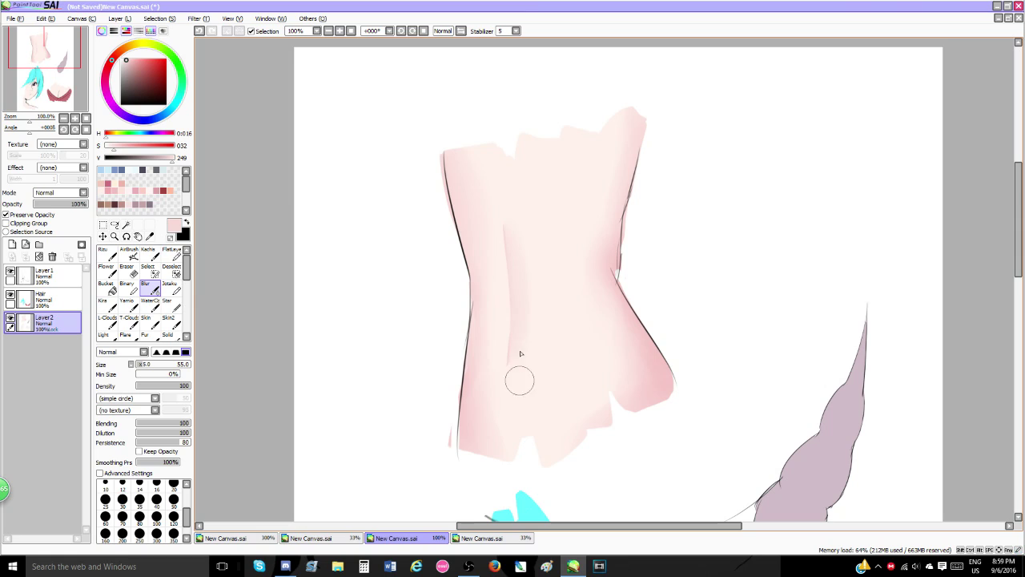
{"action": "key", "text": "ctrl+z"}
{"action": "left_click_drag", "start_coordinate": [523, 295], "coordinate": [514, 396]}
{"action": "key", "text": "ctrl+z"}
{"action": "scroll", "coordinate": [440, 226], "scroll_direction": "down", "scroll_amount": 3}
{"action": "scroll", "coordinate": [439, 226], "scroll_direction": "up", "scroll_amount": 3}
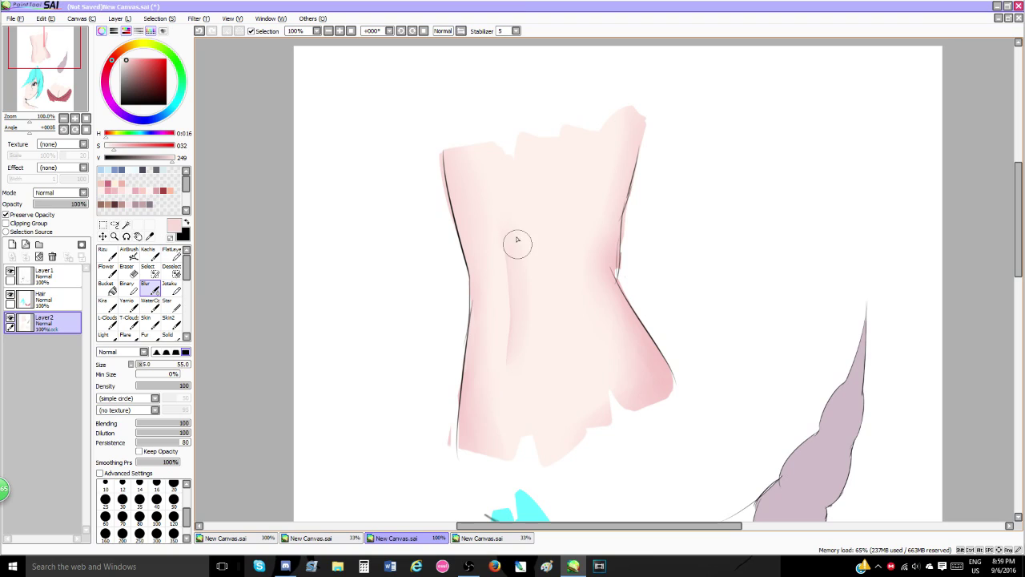
{"action": "key", "text": "ctrl+z"}
{"action": "left_click_drag", "start_coordinate": [516, 262], "coordinate": [500, 172]}
{"action": "key", "text": "ctrl+z"}
{"action": "left_click_drag", "start_coordinate": [521, 254], "coordinate": [496, 188]}
{"action": "left_click_drag", "start_coordinate": [514, 235], "coordinate": [494, 176]}
- Try a black AirBrush line at size 2 along the torso's centre shadow on Layer1, and undo it
{"action": "left_click", "coordinate": [128, 252]}
{"action": "left_click", "coordinate": [187, 222]}
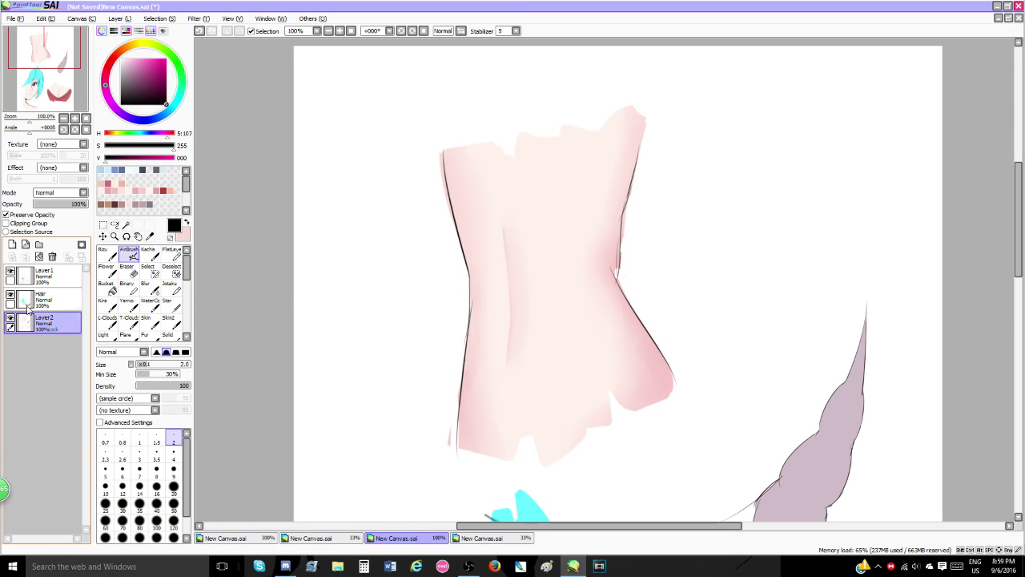
{"action": "left_click", "coordinate": [45, 275]}
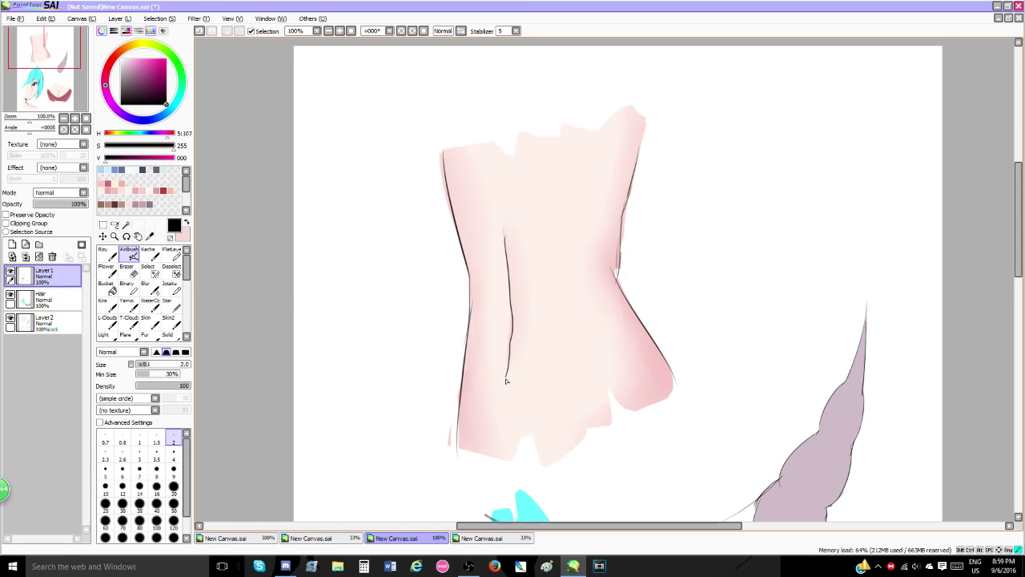
{"action": "scroll", "coordinate": [474, 275], "scroll_direction": "down", "scroll_amount": 1}
{"action": "scroll", "coordinate": [481, 269], "scroll_direction": "down", "scroll_amount": 1}
{"action": "scroll", "coordinate": [479, 262], "scroll_direction": "up", "scroll_amount": 1}
{"action": "scroll", "coordinate": [479, 260], "scroll_direction": "down", "scroll_amount": 1}
{"action": "scroll", "coordinate": [538, 293], "scroll_direction": "up", "scroll_amount": 1}
{"action": "key", "text": "ctrl+z"}
{"action": "scroll", "coordinate": [421, 240], "scroll_direction": "down", "scroll_amount": 1}
{"action": "scroll", "coordinate": [435, 218], "scroll_direction": "up", "scroll_amount": 1}
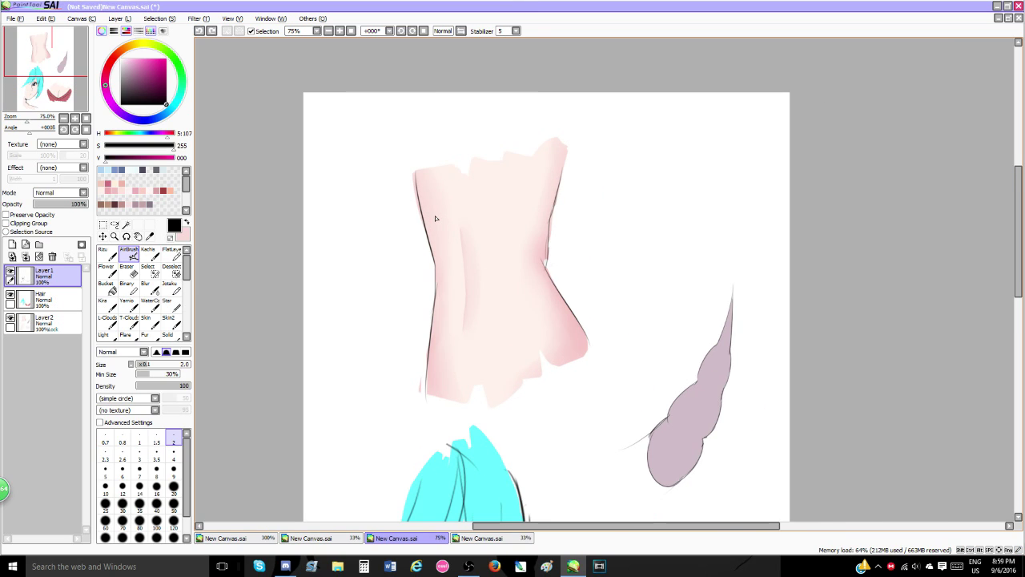
- Shade the chest sketch's skin softly in pink along the neckline on Layer2 with the Gradient brush at size 120
{"action": "scroll", "coordinate": [435, 218], "scroll_direction": "down", "scroll_amount": 2}
{"action": "scroll", "coordinate": [499, 328], "scroll_direction": "up", "scroll_amount": 2}
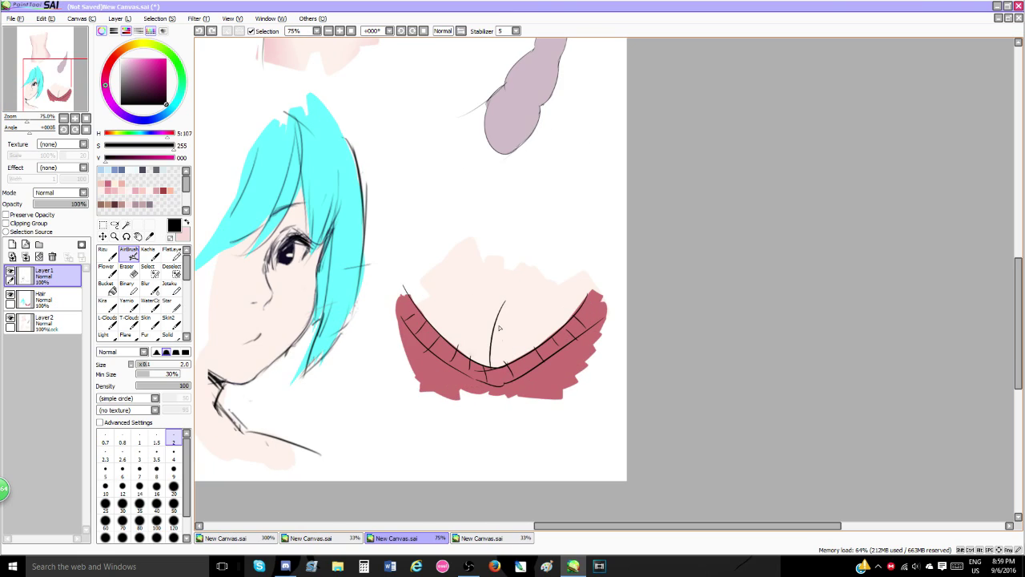
{"action": "left_click", "coordinate": [68, 327]}
{"action": "scroll", "coordinate": [182, 255], "scroll_direction": "down", "scroll_amount": 2}
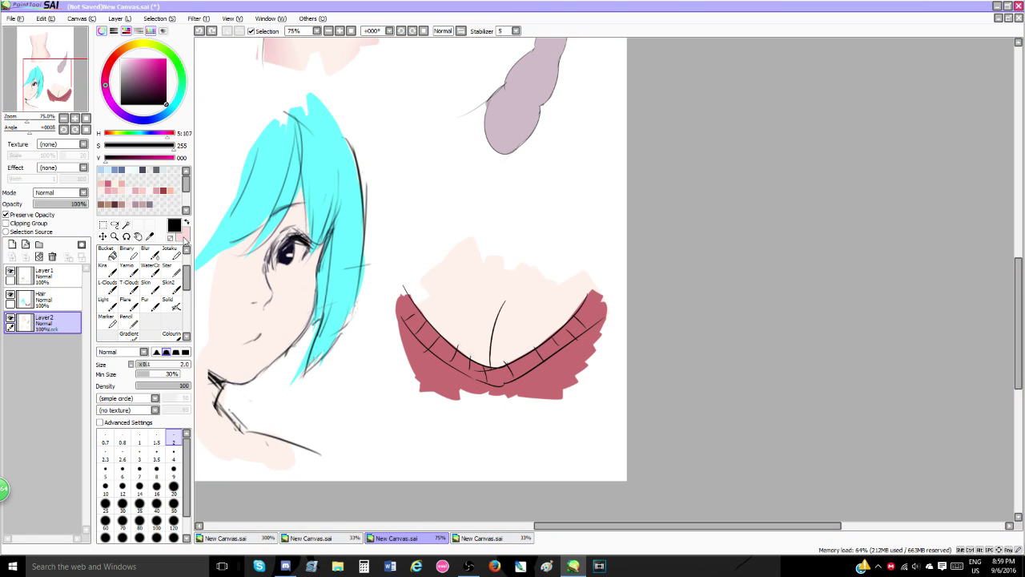
{"action": "left_click", "coordinate": [113, 191]}
{"action": "left_click", "coordinate": [128, 320]}
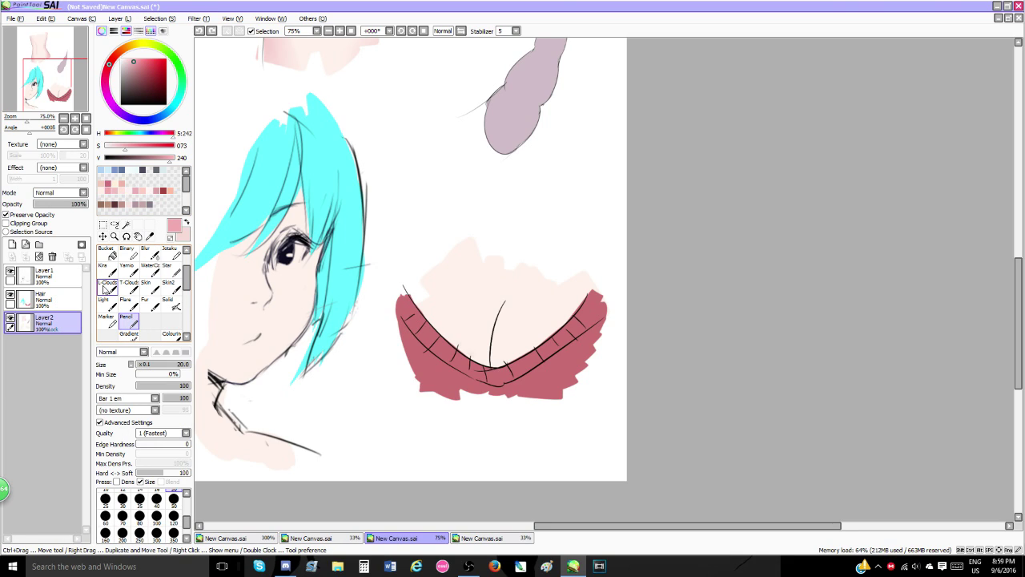
{"action": "left_click", "coordinate": [130, 335]}
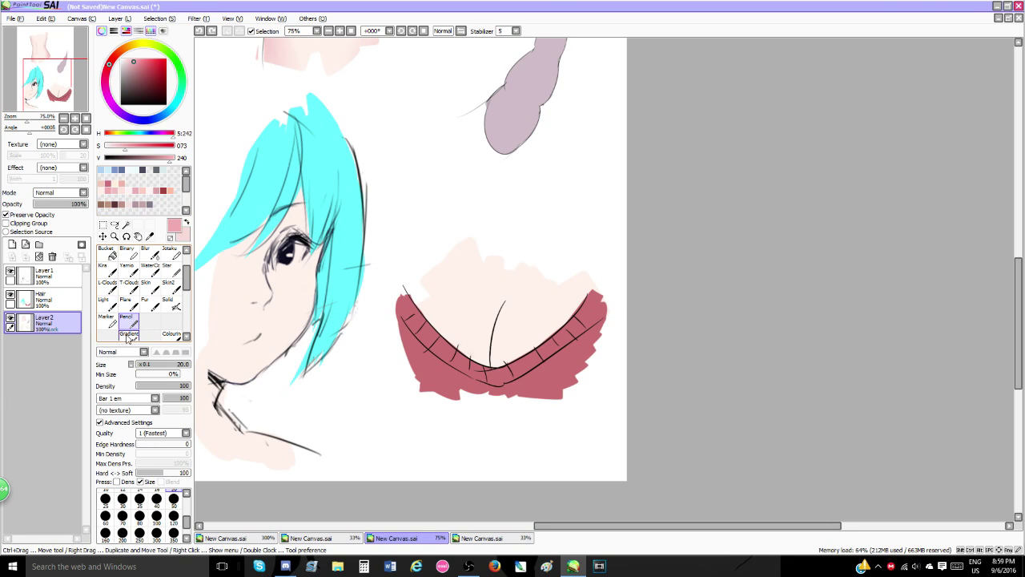
{"action": "left_click", "coordinate": [174, 520]}
{"action": "mouse_move", "coordinate": [485, 384]}
{"action": "left_mouse_down"}
{"action": "mouse_move", "coordinate": [407, 297]}
{"action": "mouse_move", "coordinate": [450, 366]}
{"action": "mouse_move", "coordinate": [586, 300]}
{"action": "mouse_move", "coordinate": [407, 299]}
{"action": "left_mouse_up"}
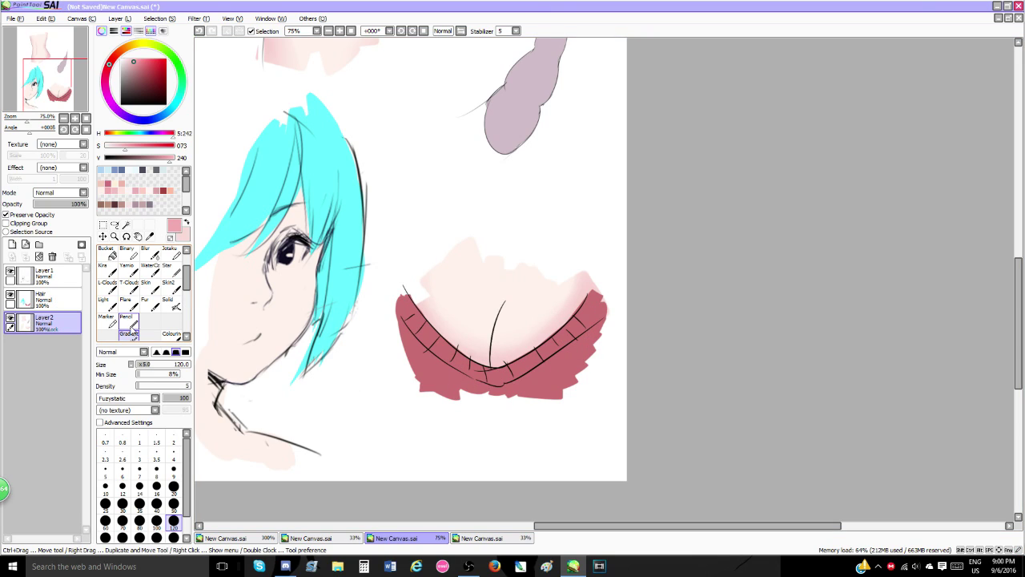
- Paint a narrow shadow beside the chest's centre line with the Pencil at size 20 in pale pink sampled from the torso
{"action": "left_click", "coordinate": [129, 322]}
{"action": "left_click", "coordinate": [151, 240]}
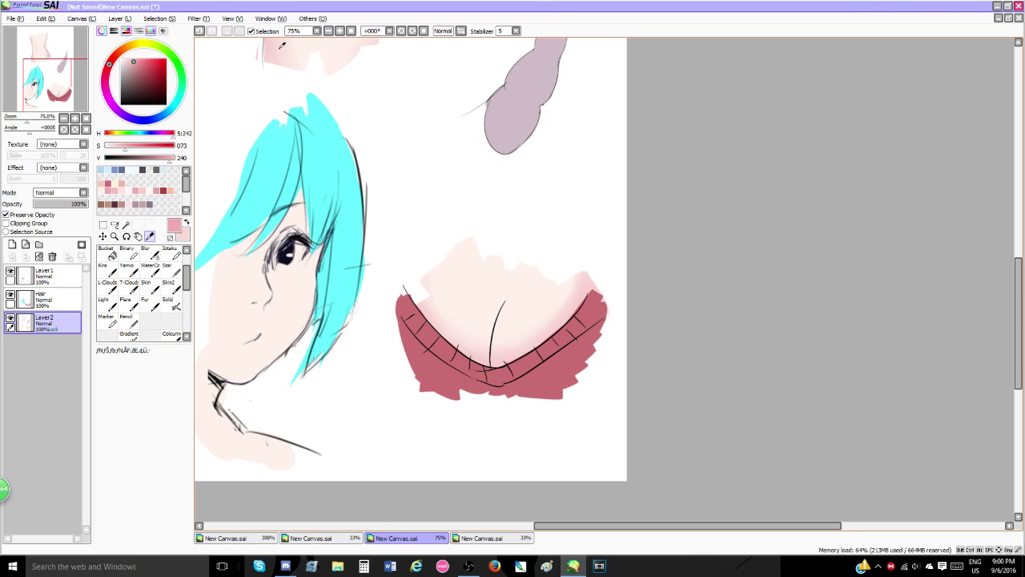
{"action": "left_click", "coordinate": [280, 48]}
{"action": "left_click", "coordinate": [133, 321]}
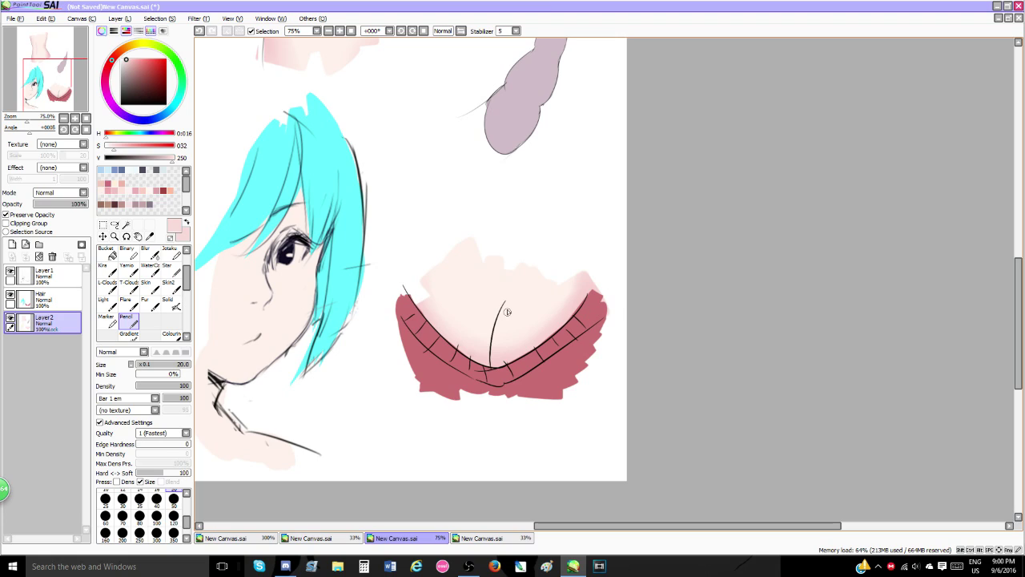
{"action": "left_click_drag", "start_coordinate": [506, 302], "coordinate": [492, 346]}
{"action": "key", "text": "ctrl+z"}
{"action": "key", "text": "ctrl+z"}
{"action": "key", "text": "ctrl+z"}
{"action": "key", "text": "ctrl+z"}
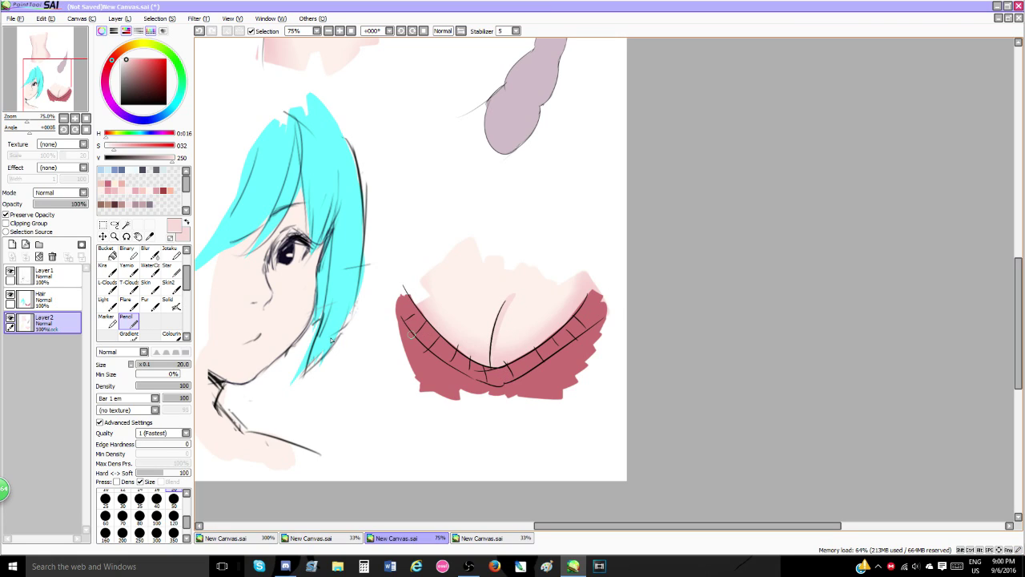
- Soften the outer edge of the chest's centre shadow with the Blur brush at size 55
{"action": "scroll", "coordinate": [144, 296], "scroll_direction": "up", "scroll_amount": 2}
{"action": "left_click", "coordinate": [149, 288]}
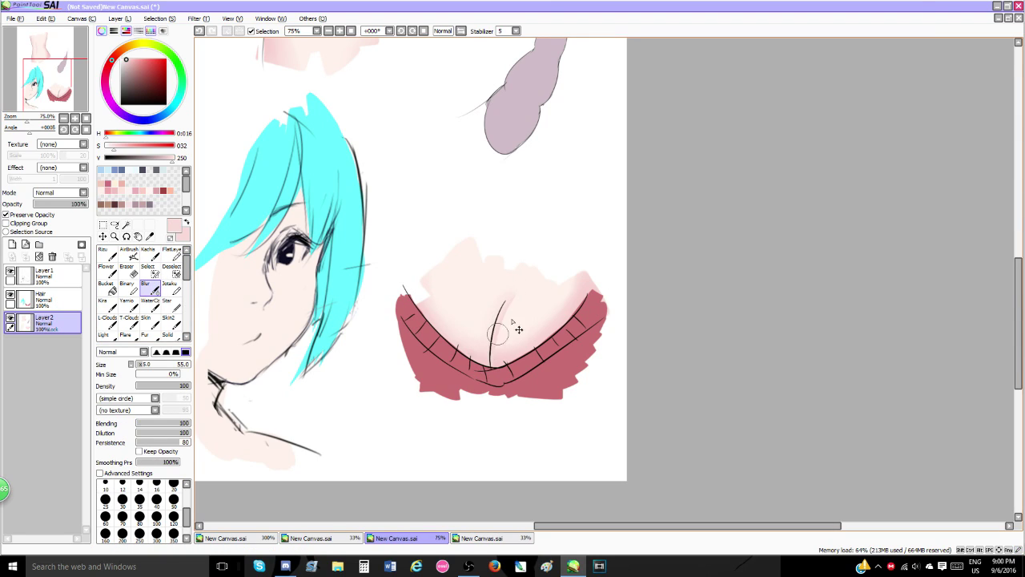
{"action": "key", "text": "ctrl+z"}
{"action": "left_click_drag", "start_coordinate": [513, 301], "coordinate": [507, 328]}
- Erase the chest sketch's black centre line on Layer1 with the Eraser at size 20
{"action": "left_click", "coordinate": [45, 276]}
{"action": "left_click", "coordinate": [126, 271]}
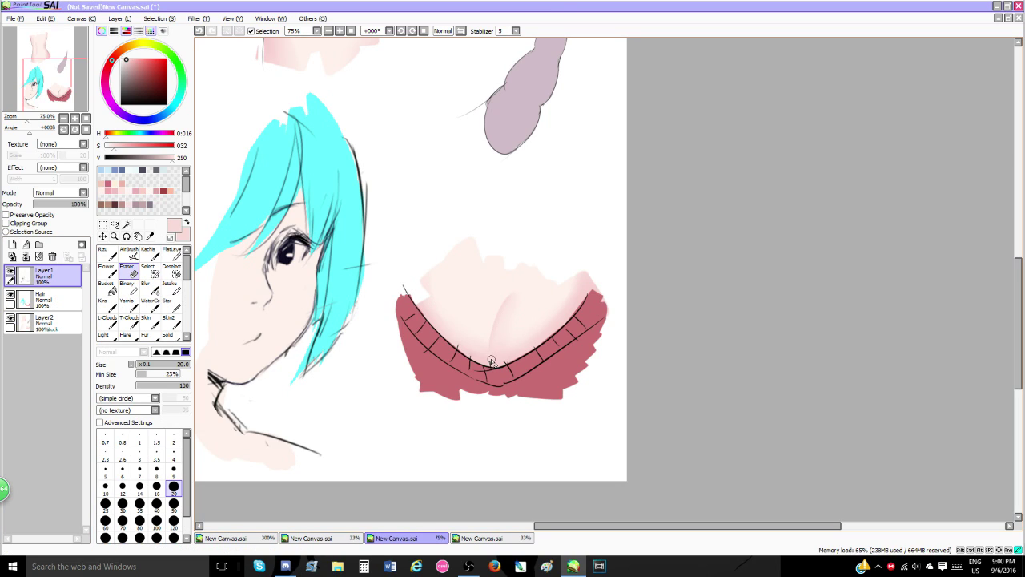
{"action": "scroll", "coordinate": [440, 315], "scroll_direction": "down", "scroll_amount": 4}
{"action": "scroll", "coordinate": [455, 318], "scroll_direction": "up", "scroll_amount": 6}
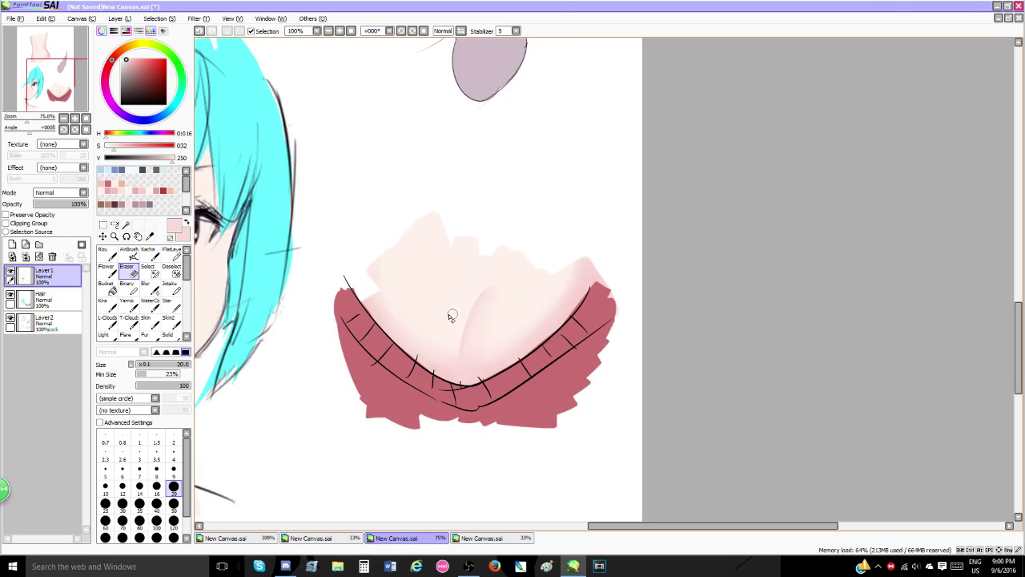
- Examine the soft skin shading on the chest and torso sketches up close and from afar
{"action": "scroll", "coordinate": [487, 292], "scroll_direction": "down", "scroll_amount": 5}
{"action": "scroll", "coordinate": [454, 234], "scroll_direction": "down", "scroll_amount": 2}
{"action": "scroll", "coordinate": [433, 192], "scroll_direction": "up", "scroll_amount": 3}
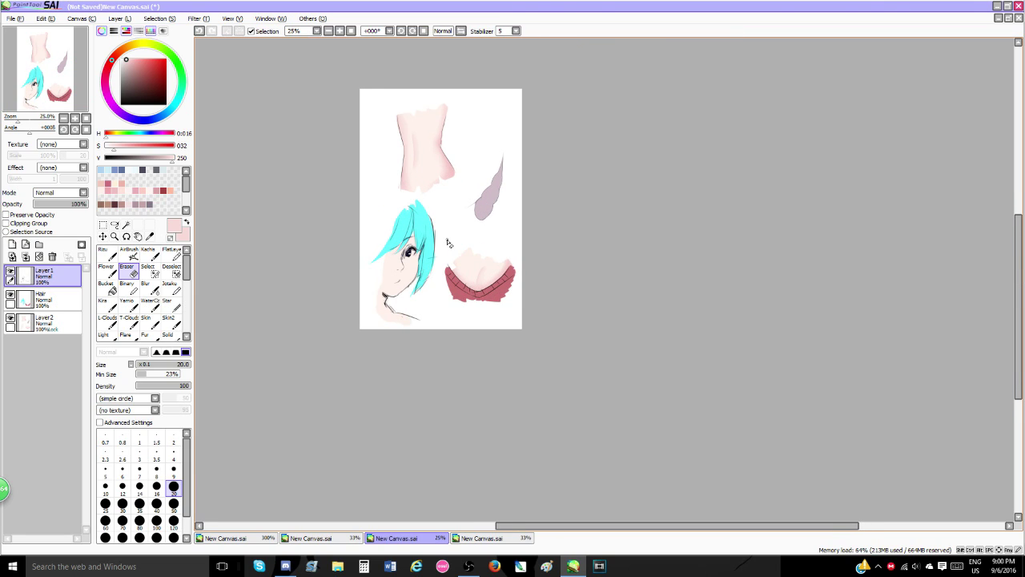
{"action": "scroll", "coordinate": [424, 177], "scroll_direction": "up", "scroll_amount": 3}
{"action": "scroll", "coordinate": [408, 160], "scroll_direction": "down", "scroll_amount": 3}
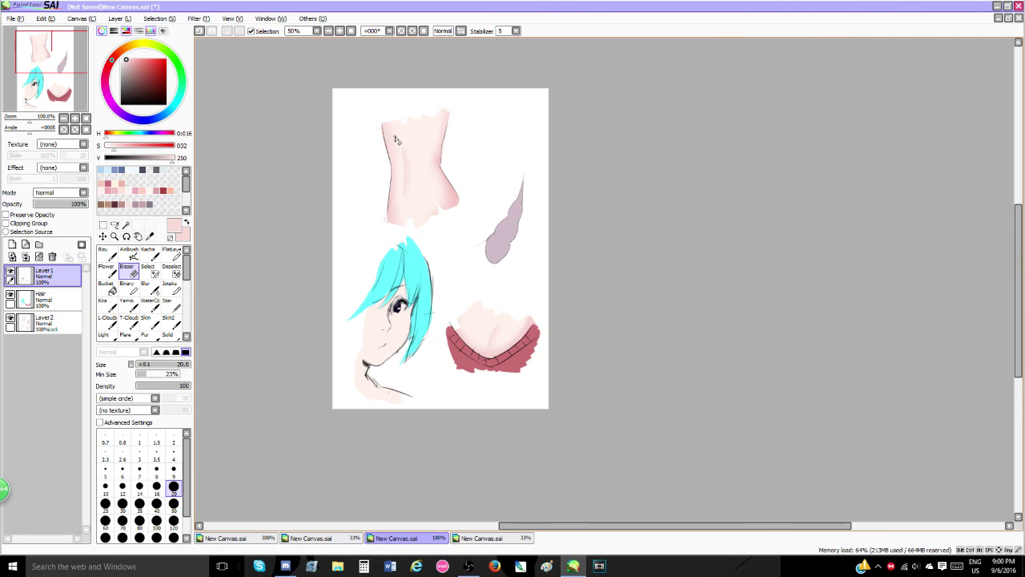
{"action": "scroll", "coordinate": [398, 140], "scroll_direction": "up", "scroll_amount": 3}
{"action": "scroll", "coordinate": [398, 140], "scroll_direction": "down", "scroll_amount": 3}
{"action": "scroll", "coordinate": [411, 156], "scroll_direction": "up", "scroll_amount": 2}
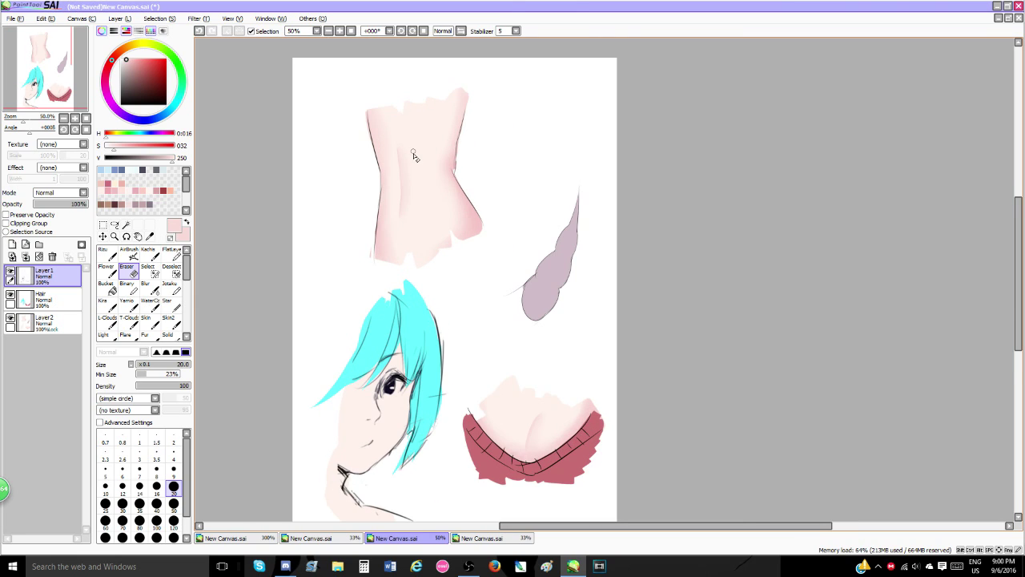
{"action": "scroll", "coordinate": [410, 176], "scroll_direction": "down", "scroll_amount": 2}
{"action": "scroll", "coordinate": [403, 229], "scroll_direction": "up", "scroll_amount": 2}
{"action": "scroll", "coordinate": [403, 228], "scroll_direction": "down", "scroll_amount": 2}
{"action": "scroll", "coordinate": [377, 256], "scroll_direction": "up", "scroll_amount": 1}
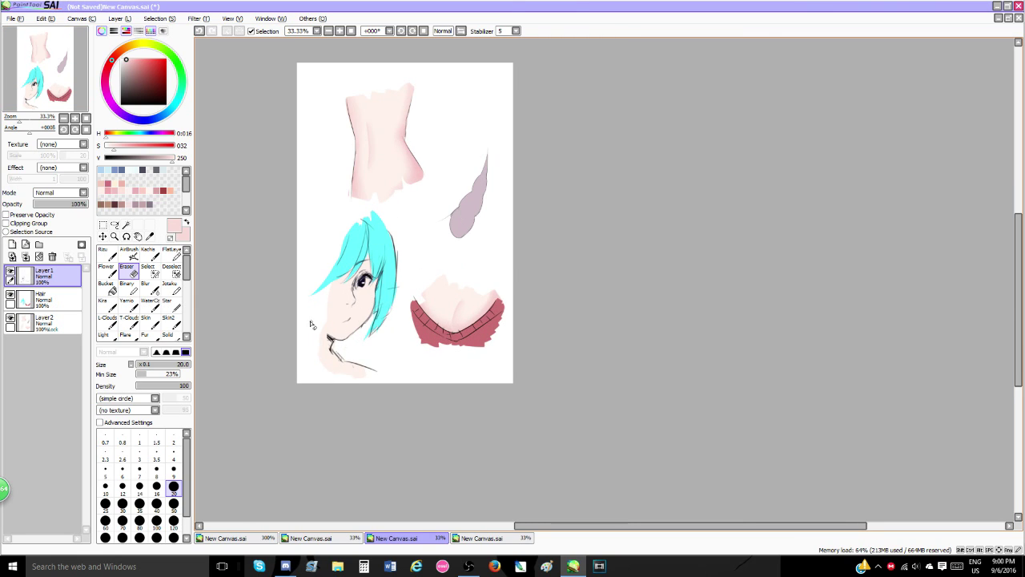
- Paint the head sketch's upper and lower lips in pale pink on Layer2 with the Pencil at size 20
{"action": "scroll", "coordinate": [321, 316], "scroll_direction": "up", "scroll_amount": 2}
{"action": "scroll", "coordinate": [312, 320], "scroll_direction": "down", "scroll_amount": 2}
{"action": "scroll", "coordinate": [319, 280], "scroll_direction": "down", "scroll_amount": 1}
{"action": "scroll", "coordinate": [325, 283], "scroll_direction": "up", "scroll_amount": 3}
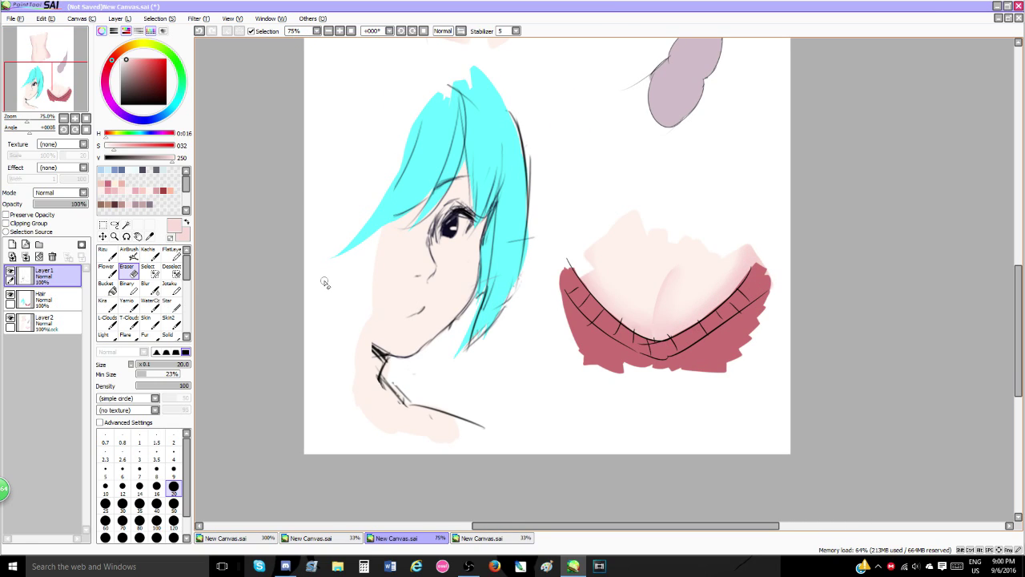
{"action": "left_click", "coordinate": [149, 236]}
{"action": "left_click", "coordinate": [111, 191]}
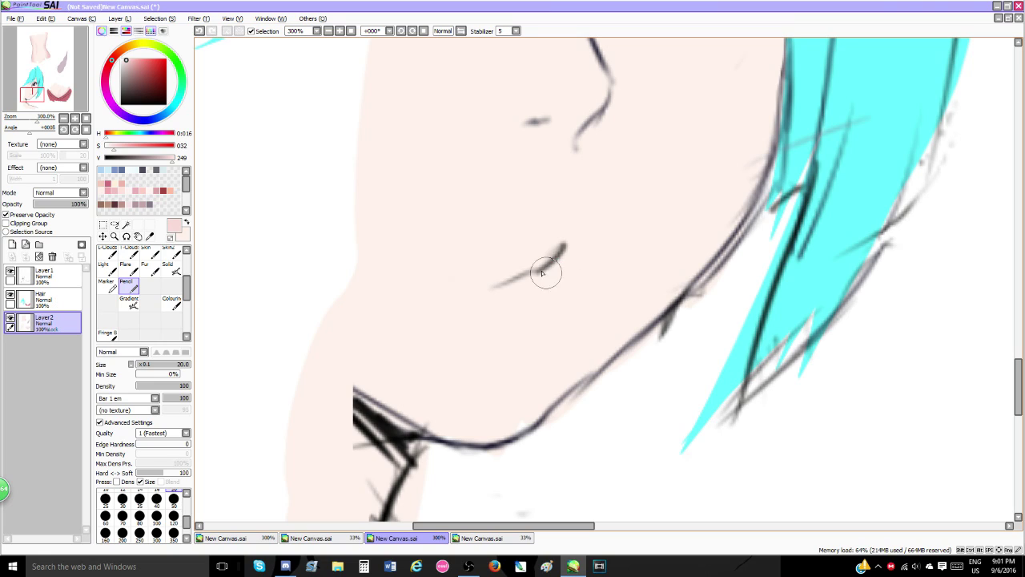
{"action": "key", "text": "ctrl+z"}
{"action": "mouse_move", "coordinate": [548, 273]}
{"action": "left_mouse_down"}
{"action": "mouse_move", "coordinate": [537, 298]}
{"action": "mouse_move", "coordinate": [539, 279]}
{"action": "mouse_move", "coordinate": [503, 292]}
{"action": "mouse_move", "coordinate": [533, 289]}
{"action": "mouse_move", "coordinate": [538, 264]}
{"action": "mouse_move", "coordinate": [521, 263]}
{"action": "mouse_move", "coordinate": [544, 244]}
{"action": "left_mouse_up"}
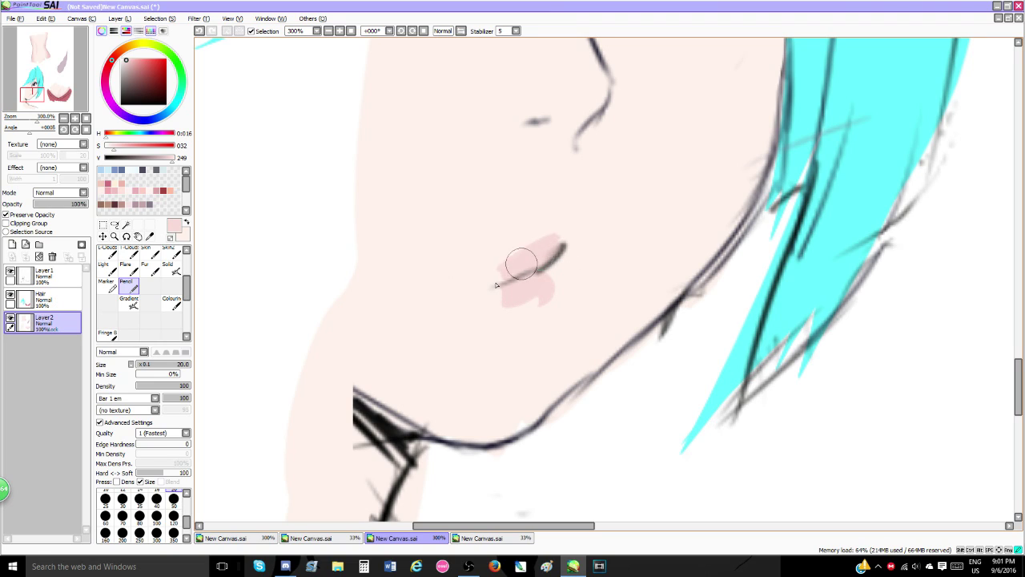
- Soften the lower lip's edge into the skin with the Blur brush at size 55
{"action": "scroll", "coordinate": [152, 292], "scroll_direction": "up", "scroll_amount": 3}
{"action": "left_click", "coordinate": [152, 292]}
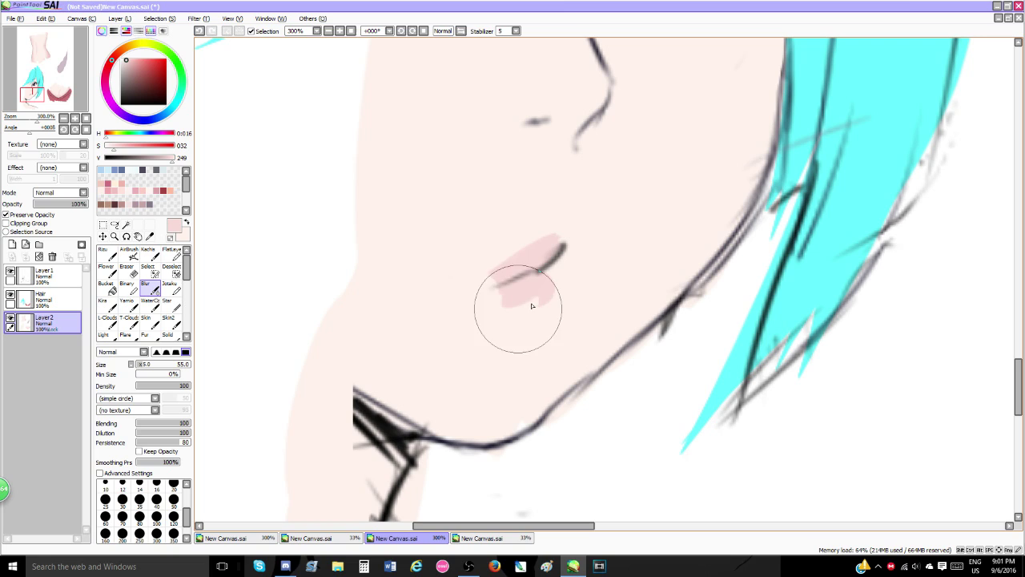
{"action": "mouse_move", "coordinate": [530, 299]}
{"action": "left_mouse_down"}
{"action": "mouse_move", "coordinate": [530, 309]}
{"action": "mouse_move", "coordinate": [512, 282]}
{"action": "left_mouse_up"}
{"action": "scroll", "coordinate": [609, 297], "scroll_direction": "up", "scroll_amount": 5}
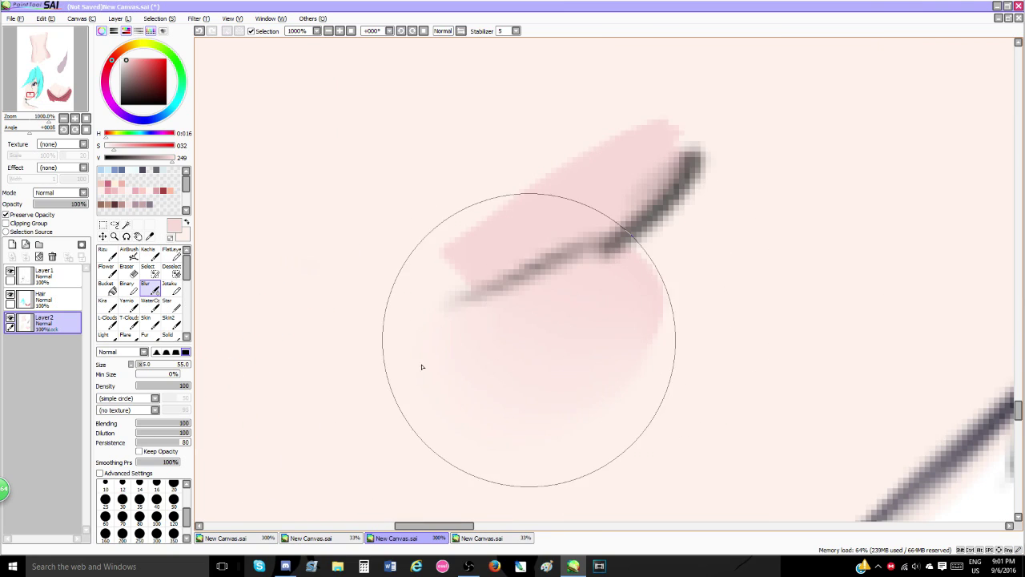
- Touch up the lower lip near the mouth corner in pale pink with the AirBrush at size 2
{"action": "left_click", "coordinate": [129, 253]}
{"action": "left_click", "coordinate": [173, 441]}
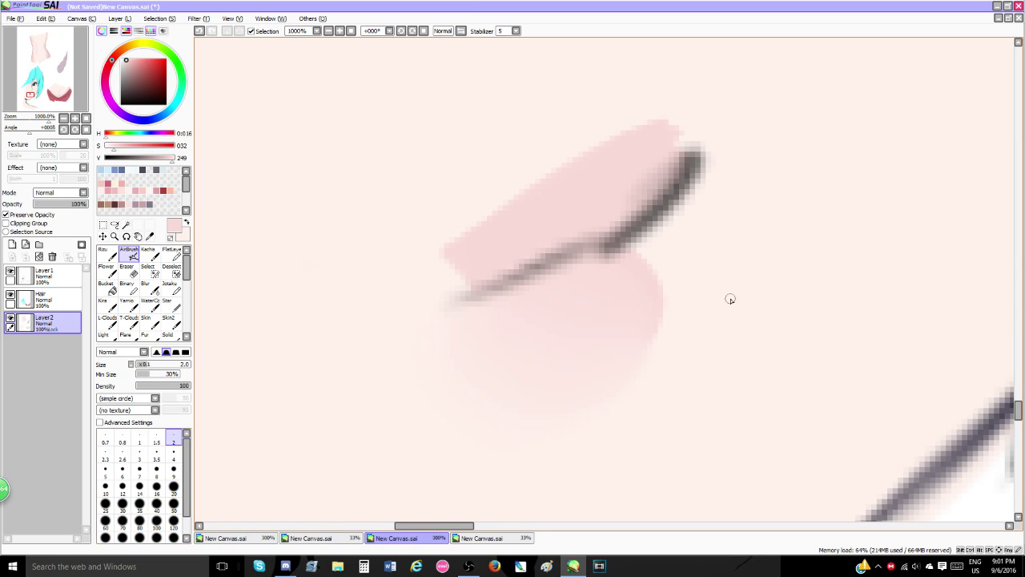
{"action": "left_click_drag", "start_coordinate": [629, 245], "coordinate": [662, 264]}
{"action": "scroll", "coordinate": [655, 331], "scroll_direction": "down", "scroll_amount": 8}
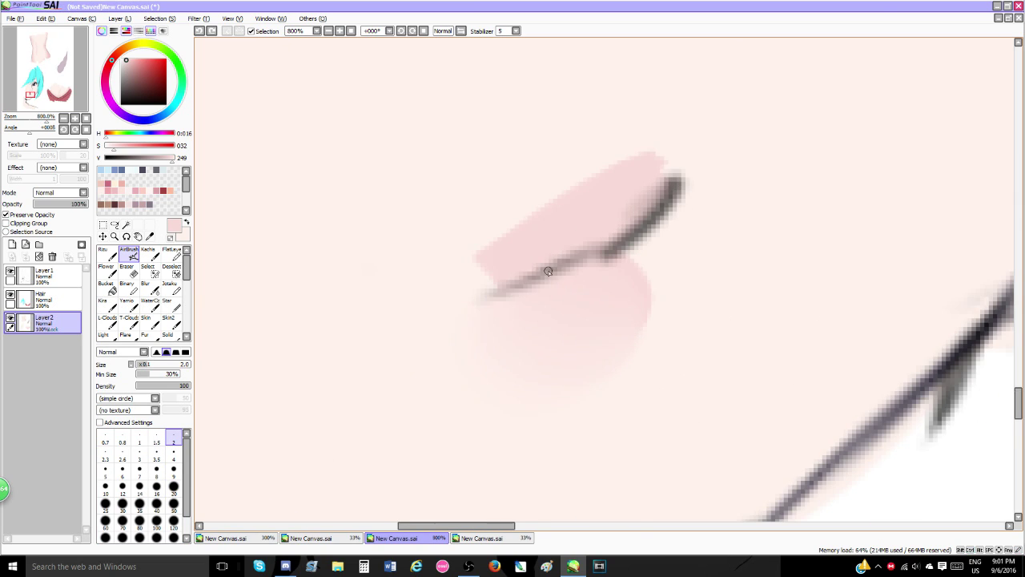
{"action": "scroll", "coordinate": [541, 255], "scroll_direction": "up", "scroll_amount": 2}
{"action": "scroll", "coordinate": [542, 257], "scroll_direction": "down", "scroll_amount": 1}
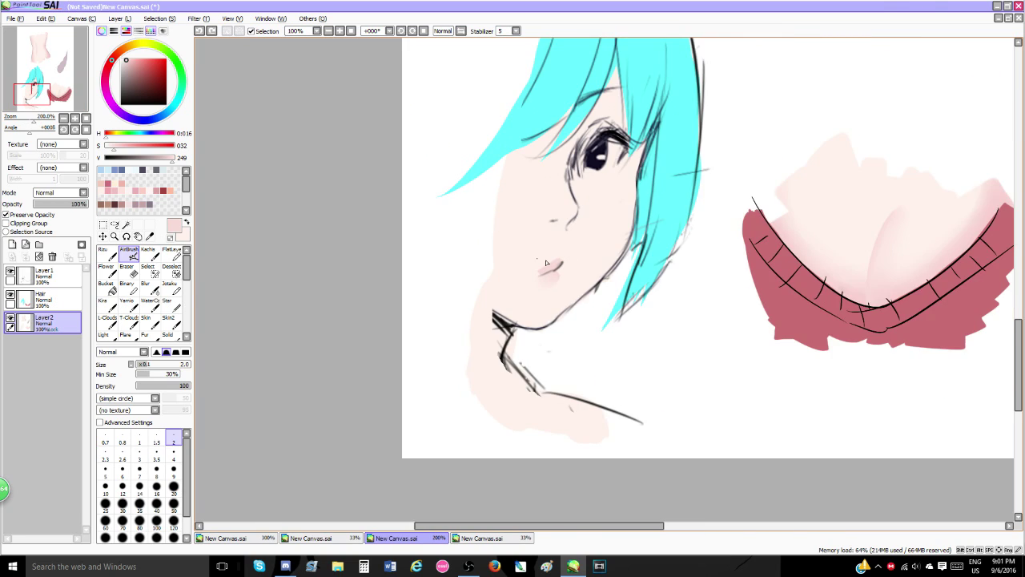
- Soften the upper lip's outer edge with the Blur brush at size 55
{"action": "scroll", "coordinate": [544, 261], "scroll_direction": "up", "scroll_amount": 1}
{"action": "left_click", "coordinate": [145, 286]}
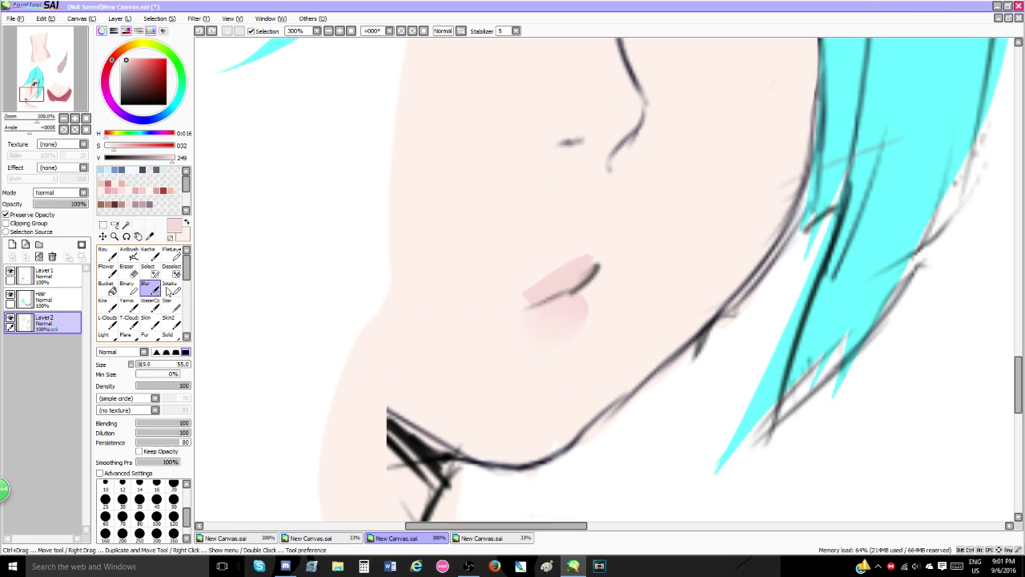
{"action": "mouse_move", "coordinate": [574, 249]}
{"action": "left_mouse_down"}
{"action": "mouse_move", "coordinate": [542, 275]}
{"action": "mouse_move", "coordinate": [565, 264]}
{"action": "left_mouse_up"}
{"action": "scroll", "coordinate": [465, 237], "scroll_direction": "down", "scroll_amount": 5}
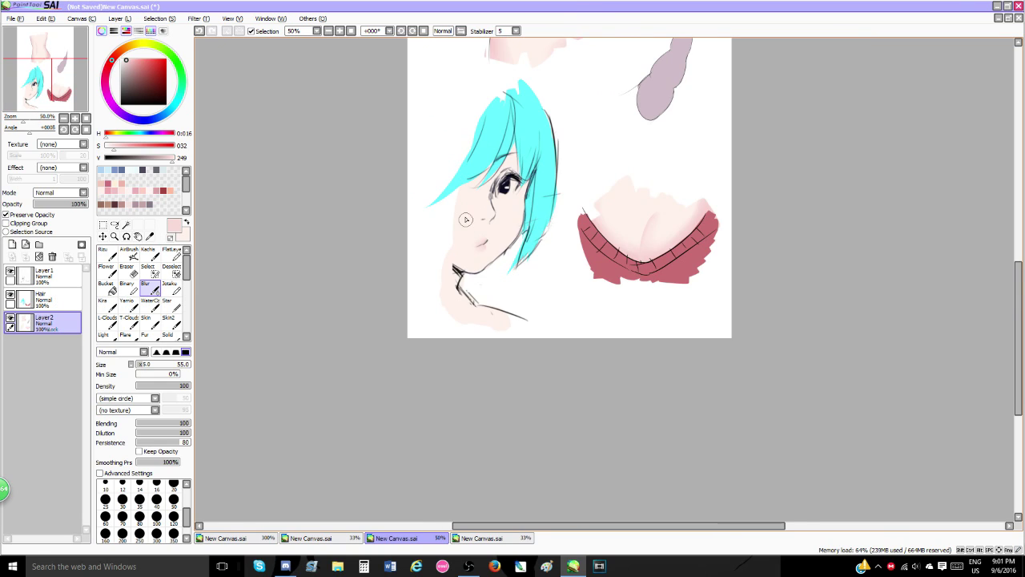
- Compare the softened lips on the face with the skin shading on the torso
{"action": "scroll", "coordinate": [470, 237], "scroll_direction": "up", "scroll_amount": 3}
{"action": "scroll", "coordinate": [471, 249], "scroll_direction": "down", "scroll_amount": 1}
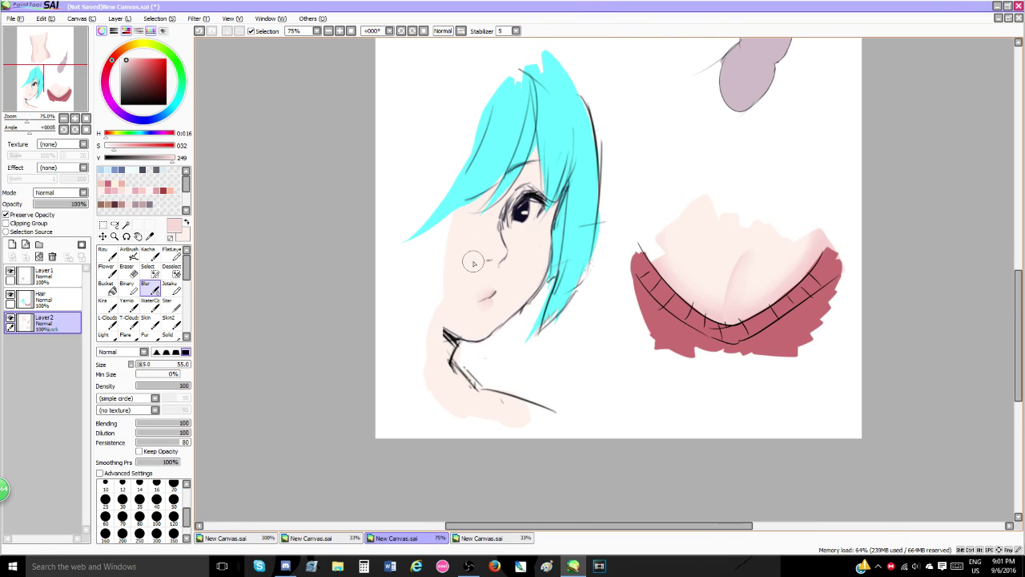
{"action": "scroll", "coordinate": [472, 255], "scroll_direction": "up", "scroll_amount": 1}
{"action": "scroll", "coordinate": [474, 262], "scroll_direction": "down", "scroll_amount": 1}
{"action": "scroll", "coordinate": [471, 266], "scroll_direction": "down", "scroll_amount": 1}
{"action": "scroll", "coordinate": [465, 272], "scroll_direction": "up", "scroll_amount": 1}
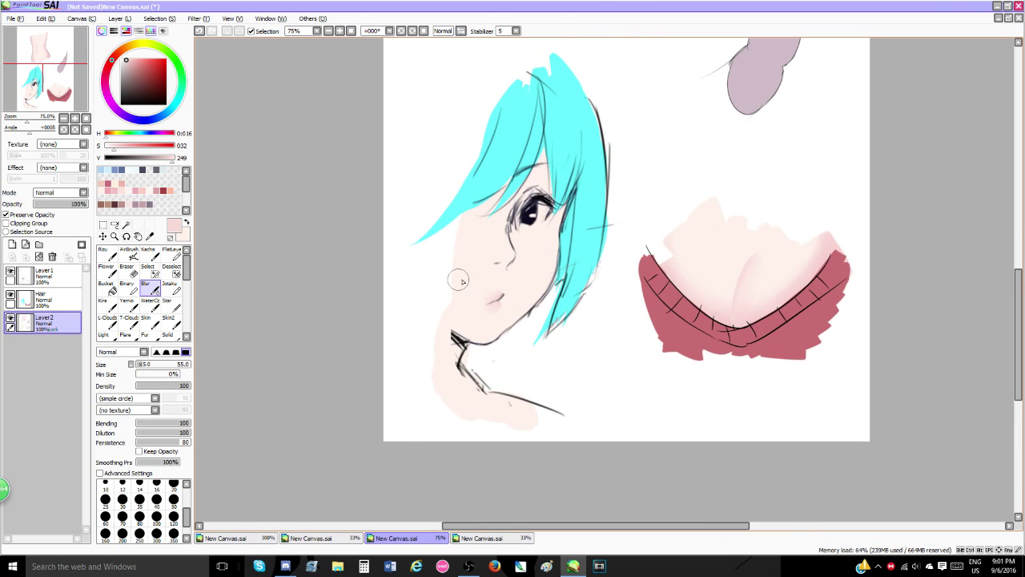
{"action": "scroll", "coordinate": [463, 138], "scroll_direction": "down", "scroll_amount": 1}
{"action": "scroll", "coordinate": [484, 70], "scroll_direction": "up", "scroll_amount": 1}
{"action": "scroll", "coordinate": [521, 99], "scroll_direction": "up", "scroll_amount": 1}
{"action": "scroll", "coordinate": [506, 137], "scroll_direction": "down", "scroll_amount": 1}
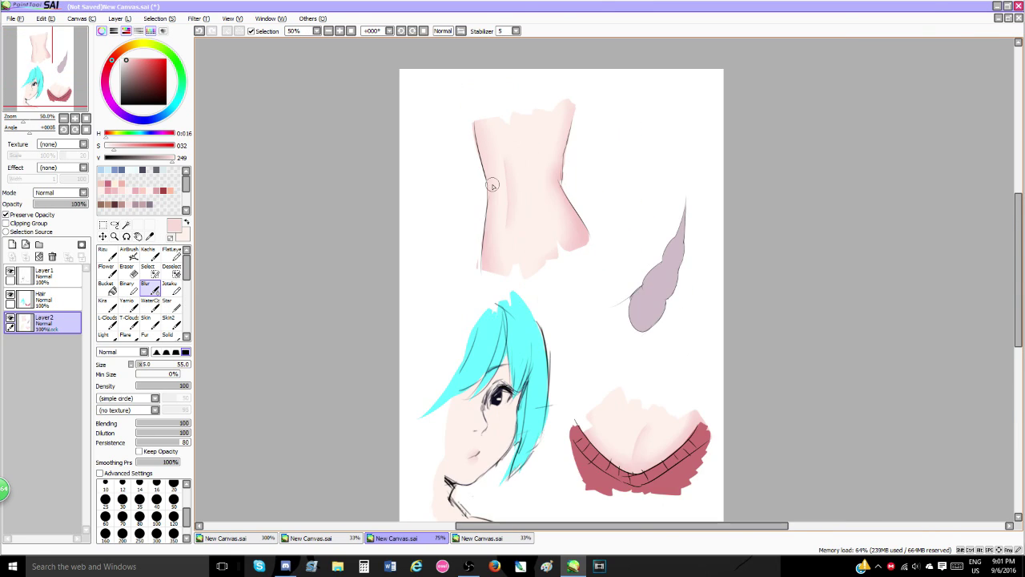
{"action": "scroll", "coordinate": [527, 177], "scroll_direction": "up", "scroll_amount": 1}
{"action": "scroll", "coordinate": [517, 192], "scroll_direction": "down", "scroll_amount": 1}
{"action": "scroll", "coordinate": [482, 153], "scroll_direction": "up", "scroll_amount": 1}
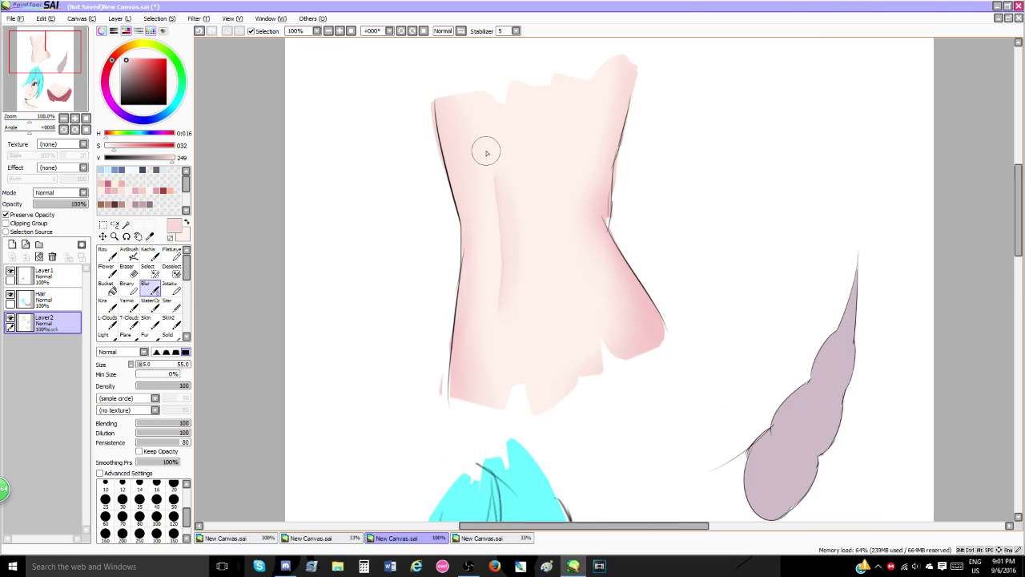
- Pick a stronger pink from the saved swatches and set the Pencil's size to 120
{"action": "scroll", "coordinate": [454, 171], "scroll_direction": "up", "scroll_amount": 1}
{"action": "scroll", "coordinate": [478, 187], "scroll_direction": "down", "scroll_amount": 3}
{"action": "scroll", "coordinate": [411, 388], "scroll_direction": "up", "scroll_amount": 2}
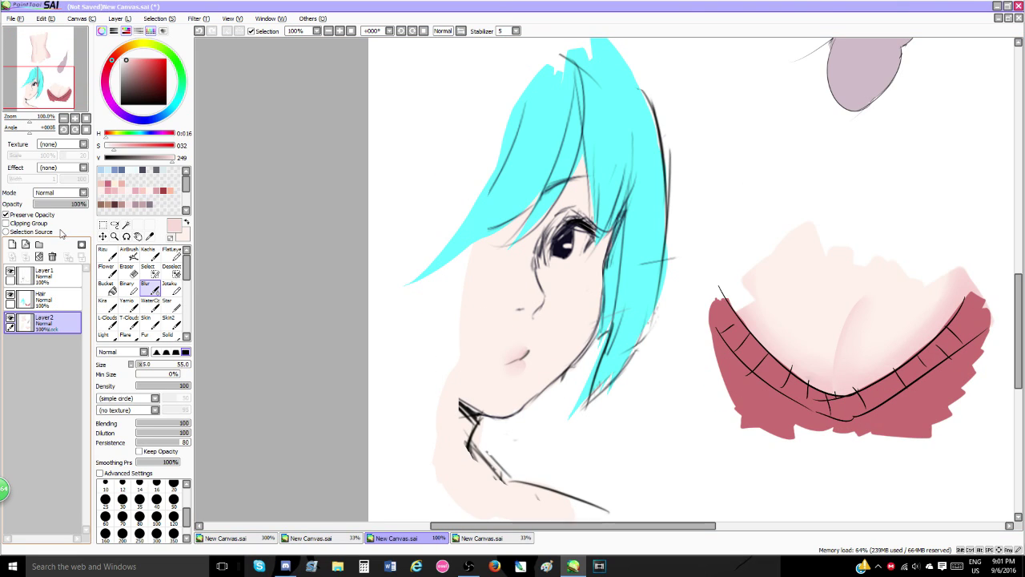
{"action": "left_click", "coordinate": [109, 185]}
{"action": "left_click", "coordinate": [115, 193]}
{"action": "scroll", "coordinate": [165, 268], "scroll_direction": "down", "scroll_amount": 2}
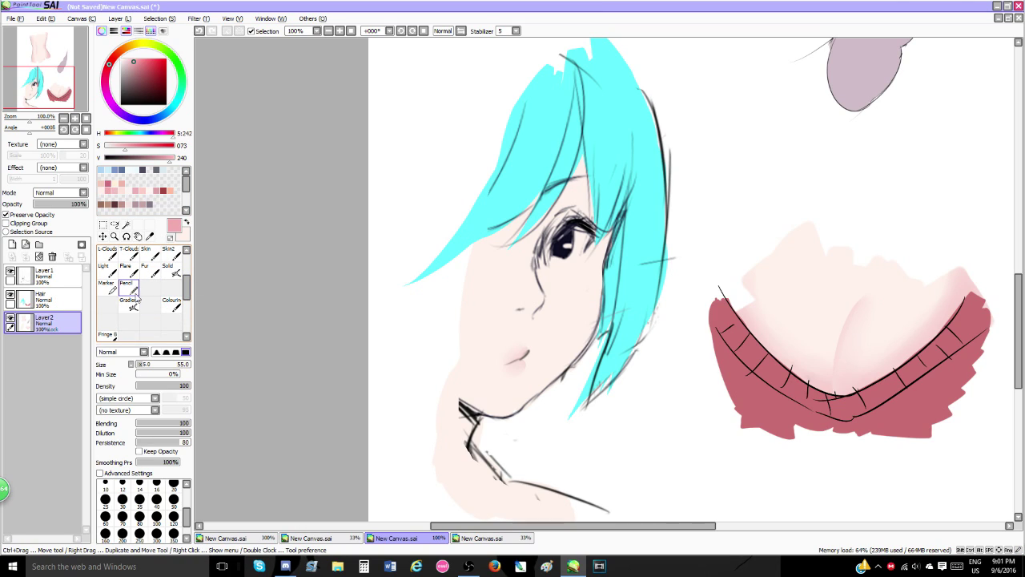
{"action": "left_click", "coordinate": [128, 289]}
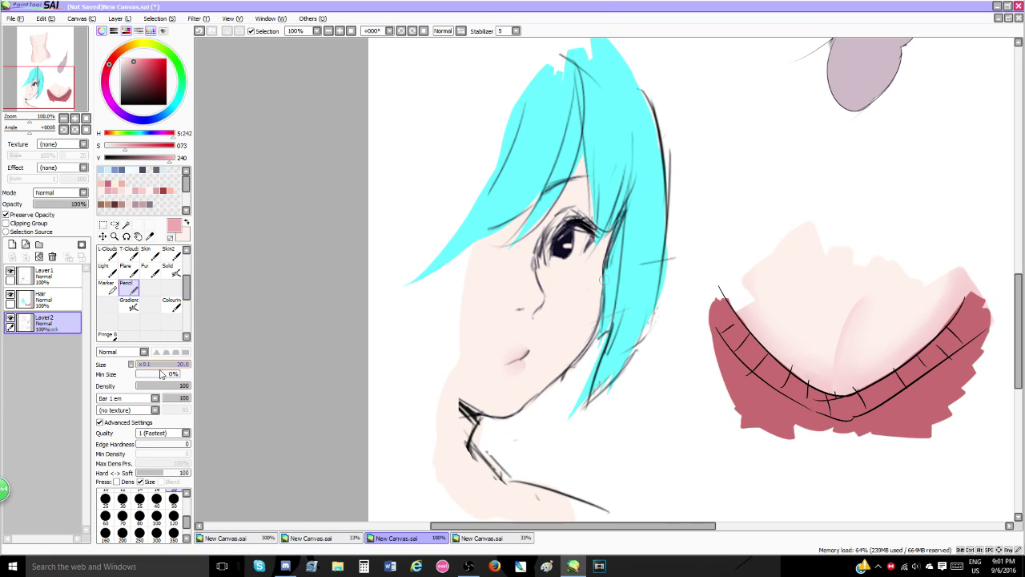
{"action": "left_click", "coordinate": [173, 515]}
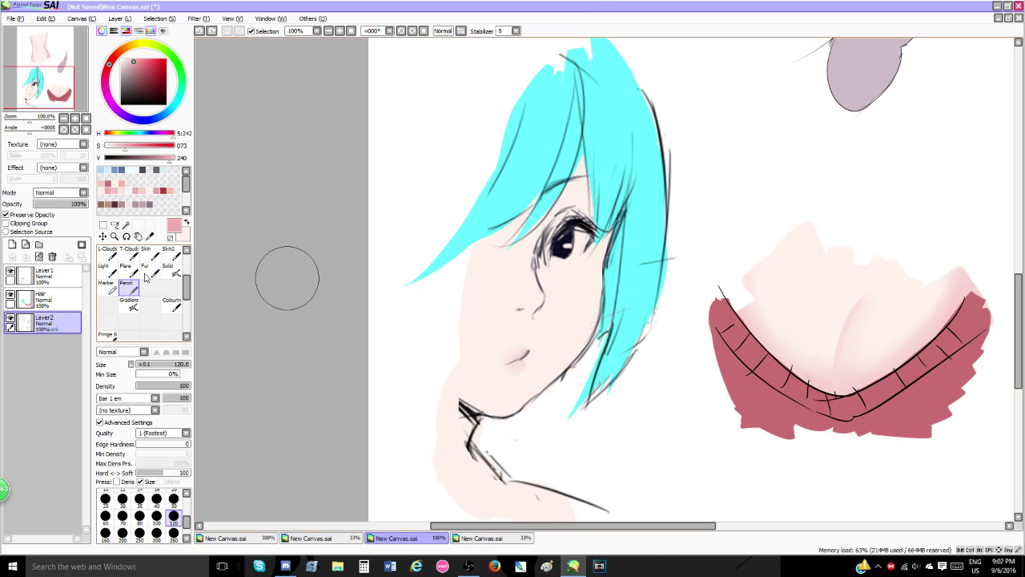
- Shade the face in soft pink along the cheek, jaw and chin on Layer2 with the Gradient brush at size 45
{"action": "left_click", "coordinate": [129, 304]}
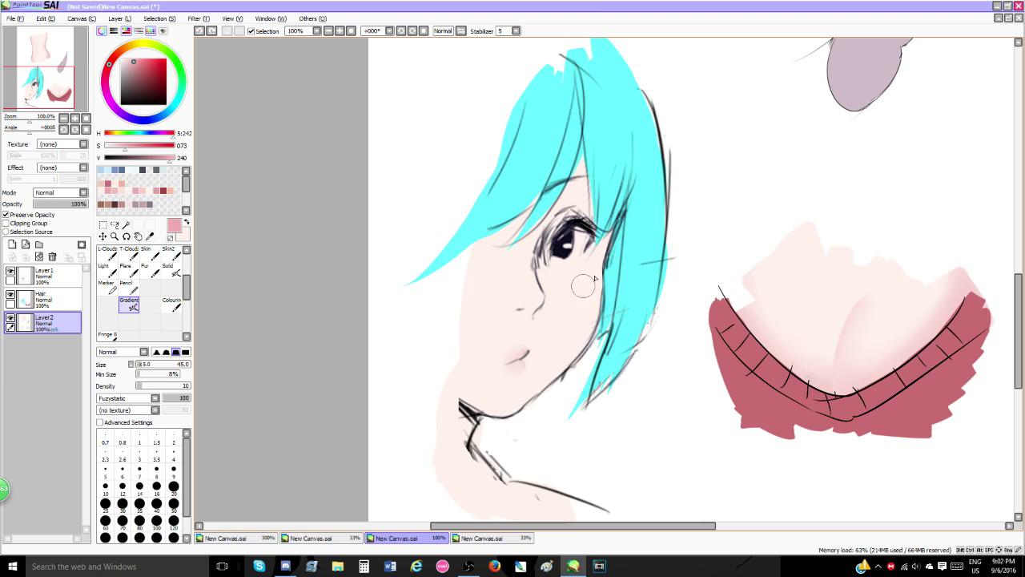
{"action": "left_click_drag", "start_coordinate": [615, 224], "coordinate": [607, 327]}
{"action": "key", "text": "ctrl+z"}
{"action": "mouse_move", "coordinate": [609, 261]}
{"action": "left_mouse_down"}
{"action": "mouse_move", "coordinate": [604, 327]}
{"action": "mouse_move", "coordinate": [604, 310]}
{"action": "left_mouse_up"}
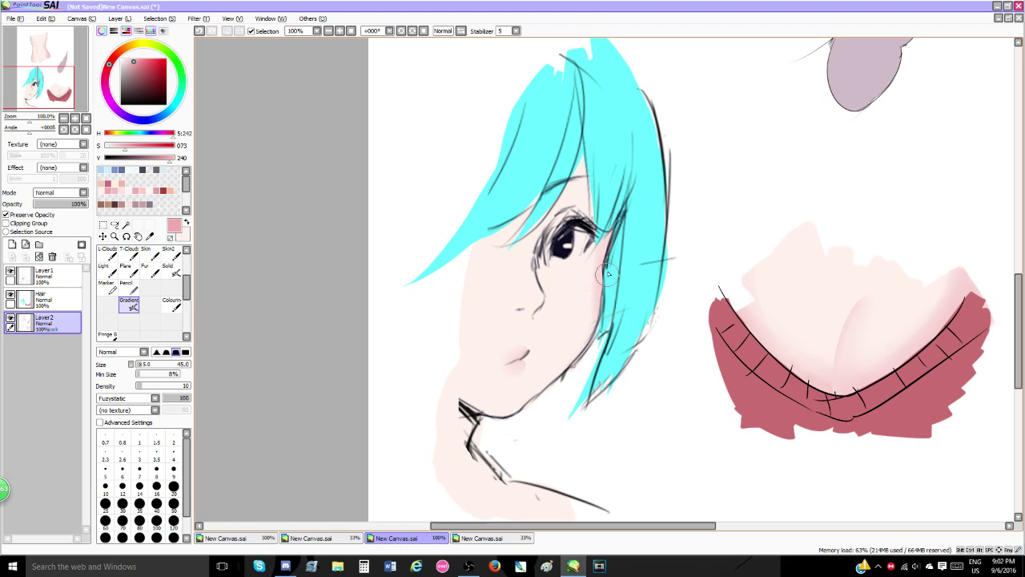
{"action": "key", "text": "ctrl+z"}
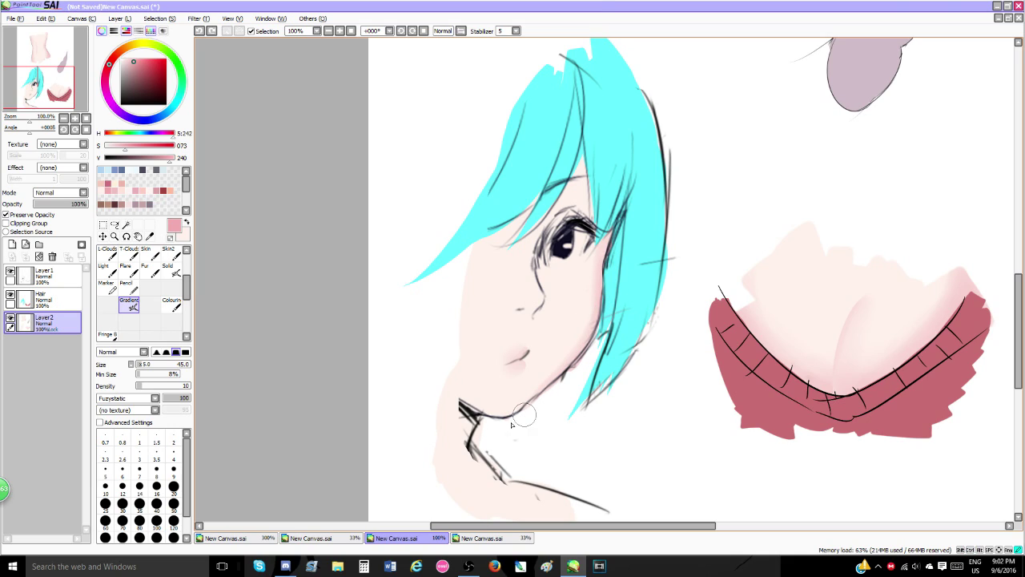
{"action": "left_click_drag", "start_coordinate": [524, 414], "coordinate": [549, 394]}
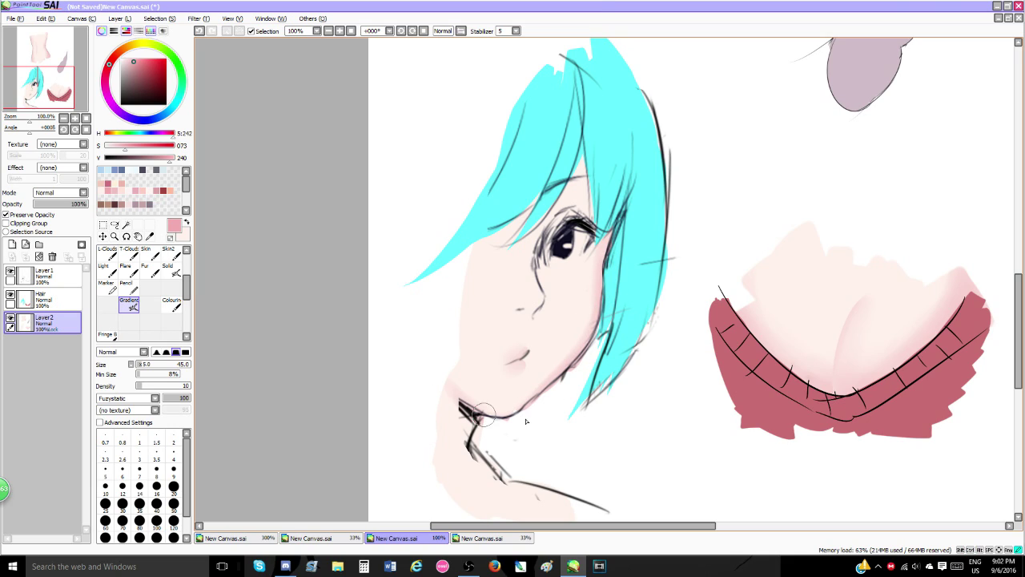
{"action": "left_click_drag", "start_coordinate": [454, 388], "coordinate": [496, 422]}
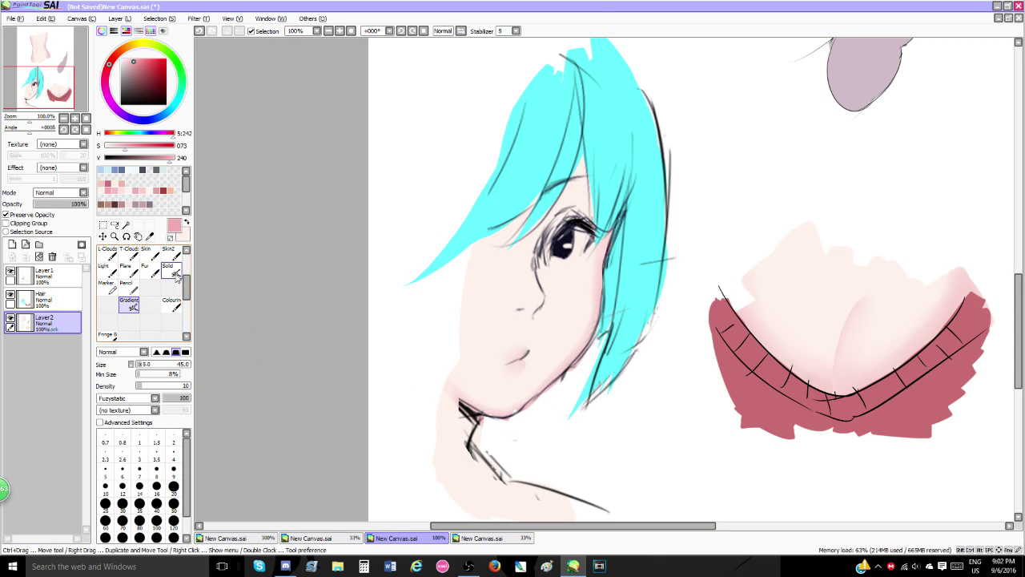
- Blend the pink jaw and cheek shading into the face with the Blur brush at size 55
{"action": "scroll", "coordinate": [176, 288], "scroll_direction": "up", "scroll_amount": 3}
{"action": "left_click", "coordinate": [150, 287]}
{"action": "mouse_move", "coordinate": [537, 382]}
{"action": "left_mouse_down"}
{"action": "mouse_move", "coordinate": [516, 395]}
{"action": "mouse_move", "coordinate": [453, 398]}
{"action": "mouse_move", "coordinate": [504, 402]}
{"action": "mouse_move", "coordinate": [585, 285]}
{"action": "left_mouse_up"}
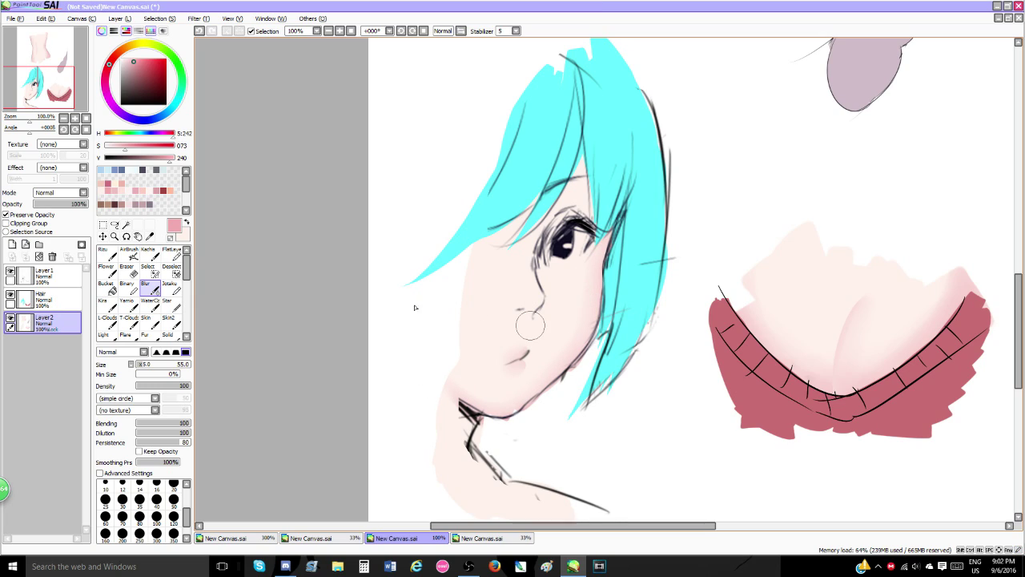
- Paint a thin white highlight down the face's cheek on Layer2 with the AirBrush at size 4
{"action": "left_click", "coordinate": [169, 190]}
{"action": "left_click", "coordinate": [129, 255]}
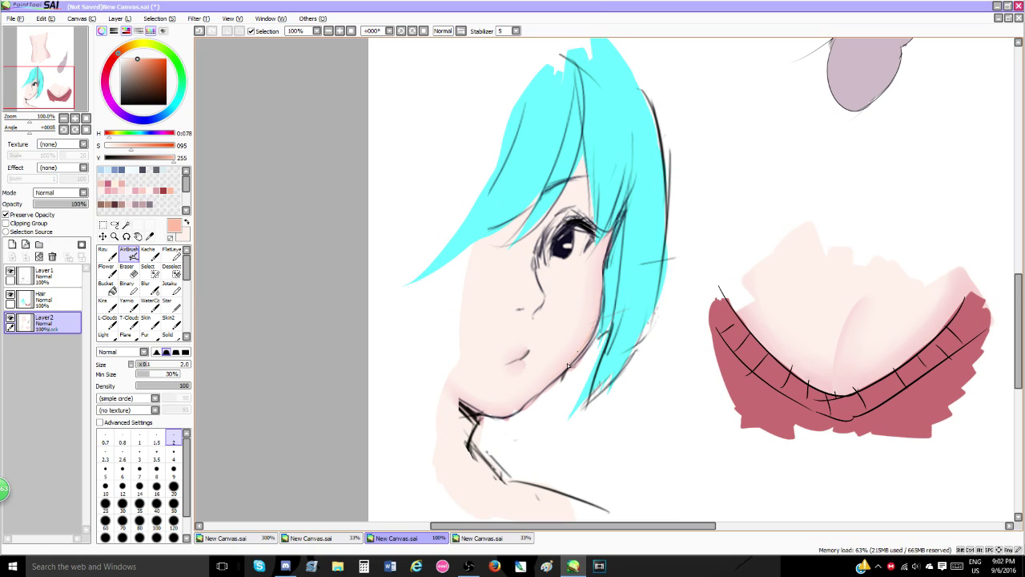
{"action": "scroll", "coordinate": [603, 117], "scroll_direction": "down", "scroll_amount": 2}
{"action": "scroll", "coordinate": [566, 160], "scroll_direction": "up", "scroll_amount": 2}
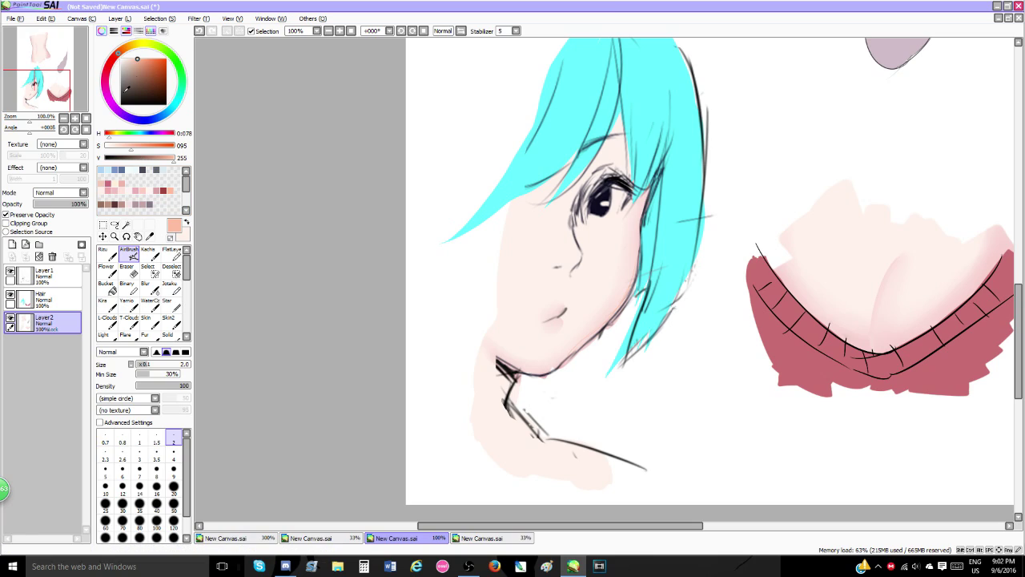
{"action": "left_click_drag", "start_coordinate": [125, 88], "coordinate": [121, 57]}
{"action": "left_click", "coordinate": [173, 452]}
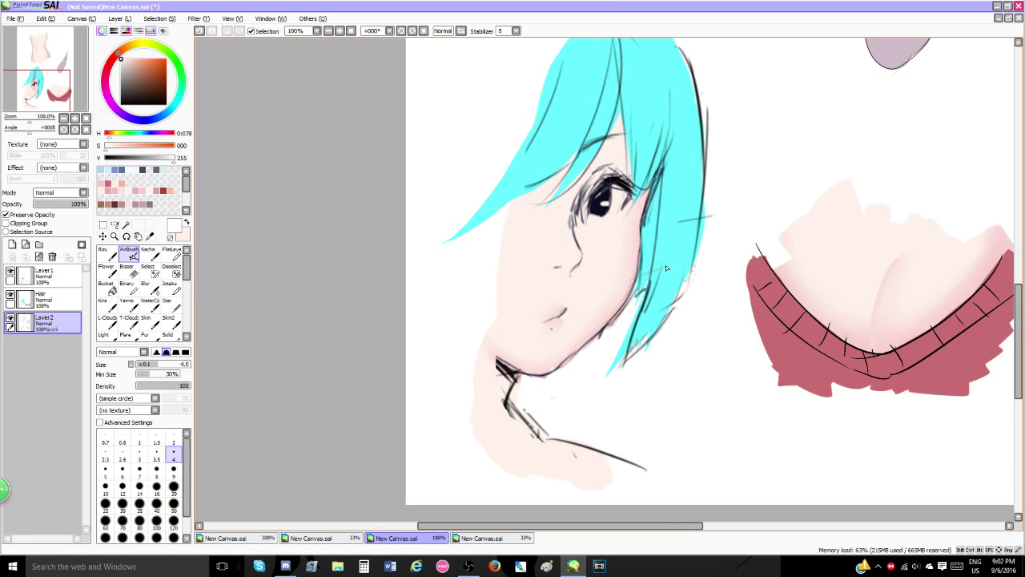
{"action": "left_click_drag", "start_coordinate": [625, 260], "coordinate": [630, 310]}
{"action": "scroll", "coordinate": [538, 348], "scroll_direction": "down", "scroll_amount": 2}
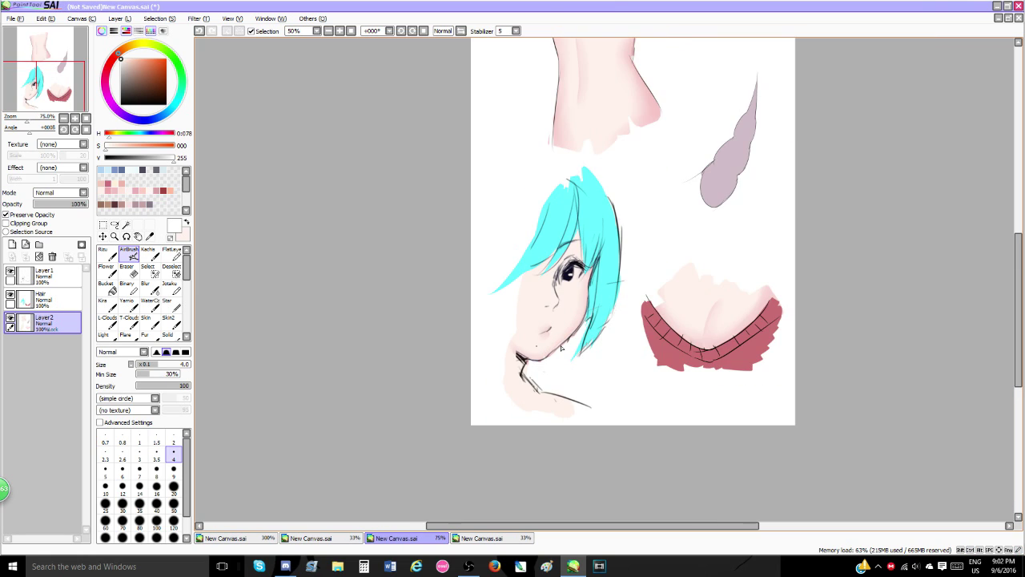
{"action": "scroll", "coordinate": [561, 340], "scroll_direction": "up", "scroll_amount": 5}
{"action": "scroll", "coordinate": [550, 317], "scroll_direction": "down", "scroll_amount": 4}
{"action": "scroll", "coordinate": [547, 313], "scroll_direction": "down", "scroll_amount": 3}
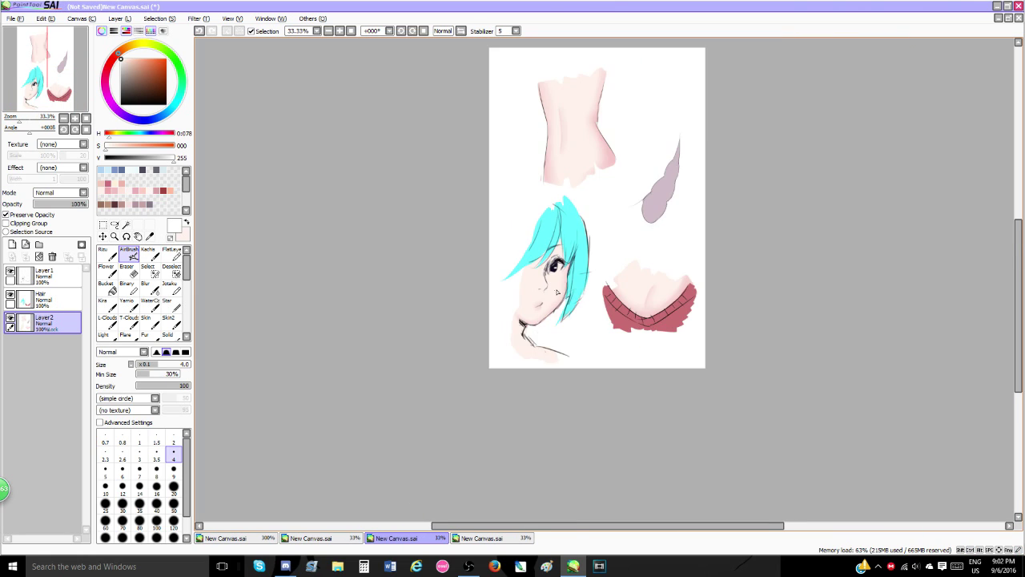
- Look over the shaded torso, face and chest sketches and the flat purple shape beside them
{"action": "scroll", "coordinate": [547, 312], "scroll_direction": "up", "scroll_amount": 4}
{"action": "scroll", "coordinate": [546, 312], "scroll_direction": "down", "scroll_amount": 4}
{"action": "scroll", "coordinate": [544, 321], "scroll_direction": "up", "scroll_amount": 1}
{"action": "scroll", "coordinate": [544, 320], "scroll_direction": "down", "scroll_amount": 3}
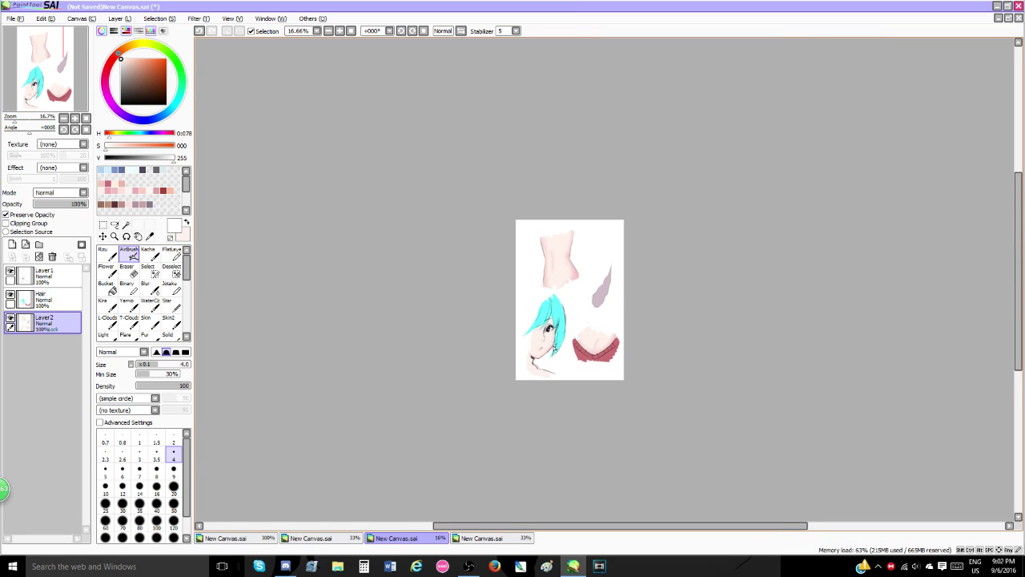
{"action": "scroll", "coordinate": [561, 312], "scroll_direction": "up", "scroll_amount": 2}
{"action": "scroll", "coordinate": [577, 304], "scroll_direction": "down", "scroll_amount": 1}
{"action": "scroll", "coordinate": [587, 300], "scroll_direction": "up", "scroll_amount": 1}
{"action": "scroll", "coordinate": [587, 300], "scroll_direction": "up", "scroll_amount": 1}
{"action": "scroll", "coordinate": [609, 313], "scroll_direction": "down", "scroll_amount": 2}
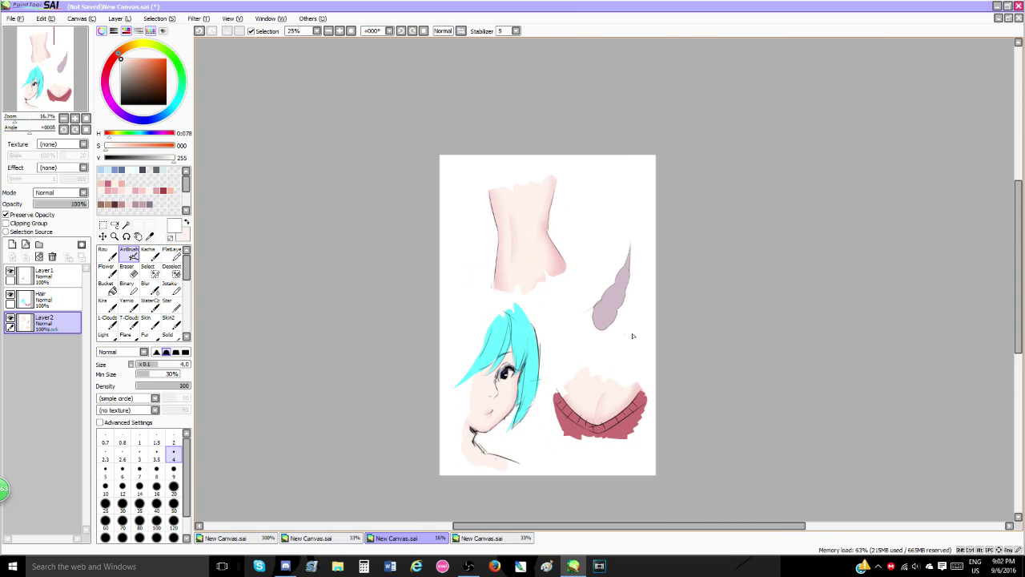
{"action": "scroll", "coordinate": [613, 297], "scroll_direction": "up", "scroll_amount": 2}
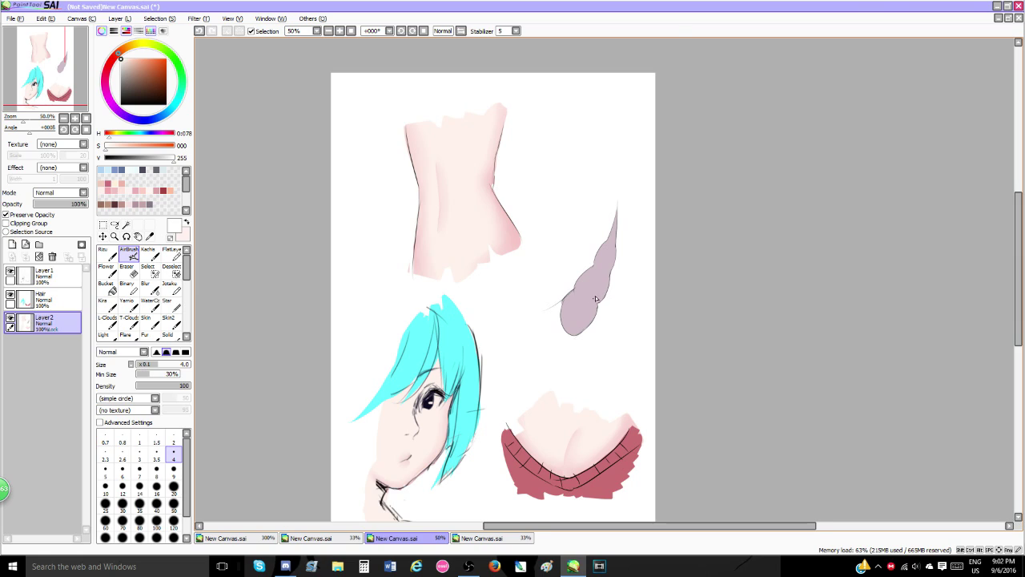
{"action": "scroll", "coordinate": [595, 299], "scroll_direction": "up", "scroll_amount": 2}
{"action": "scroll", "coordinate": [594, 296], "scroll_direction": "down", "scroll_amount": 2}
{"action": "scroll", "coordinate": [592, 292], "scroll_direction": "up", "scroll_amount": 2}
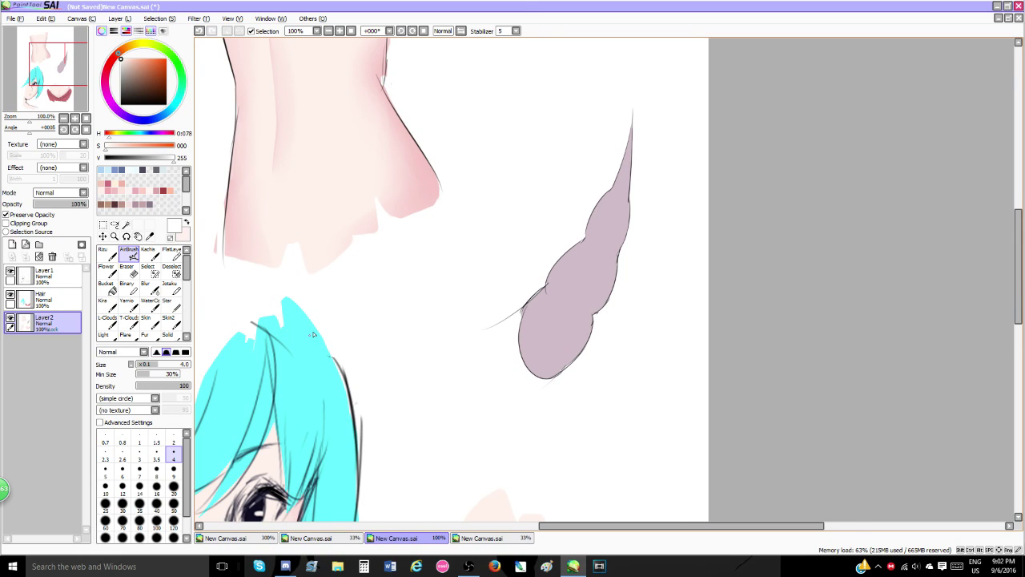
{"action": "scroll", "coordinate": [433, 241], "scroll_direction": "down", "scroll_amount": 2}
{"action": "scroll", "coordinate": [506, 233], "scroll_direction": "up", "scroll_amount": 2}
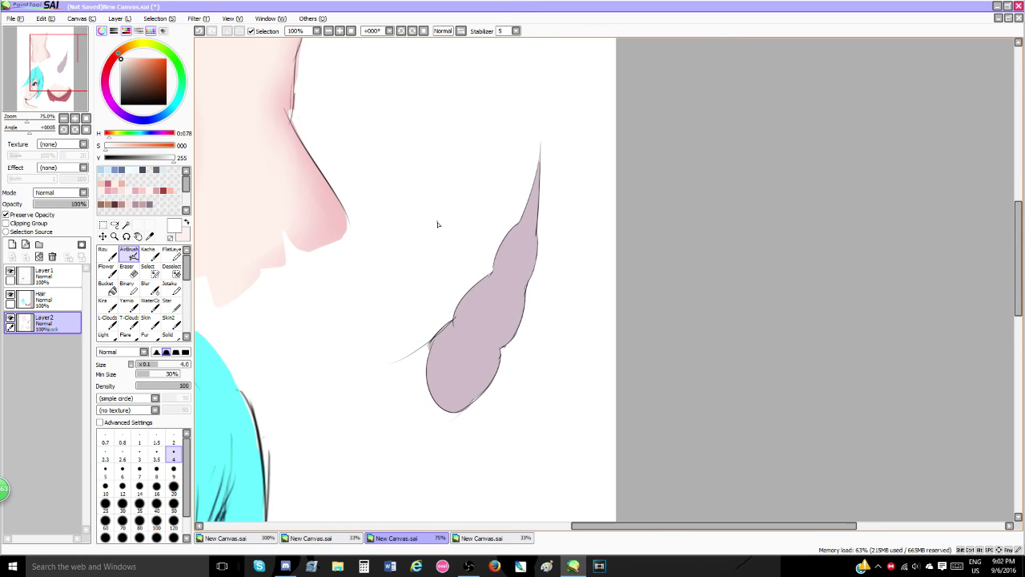
- Toggle the visibility of Layer2 to check whether it holds the purple shape's fill, leaving the layer selected and visible
{"action": "left_click", "coordinate": [45, 298]}
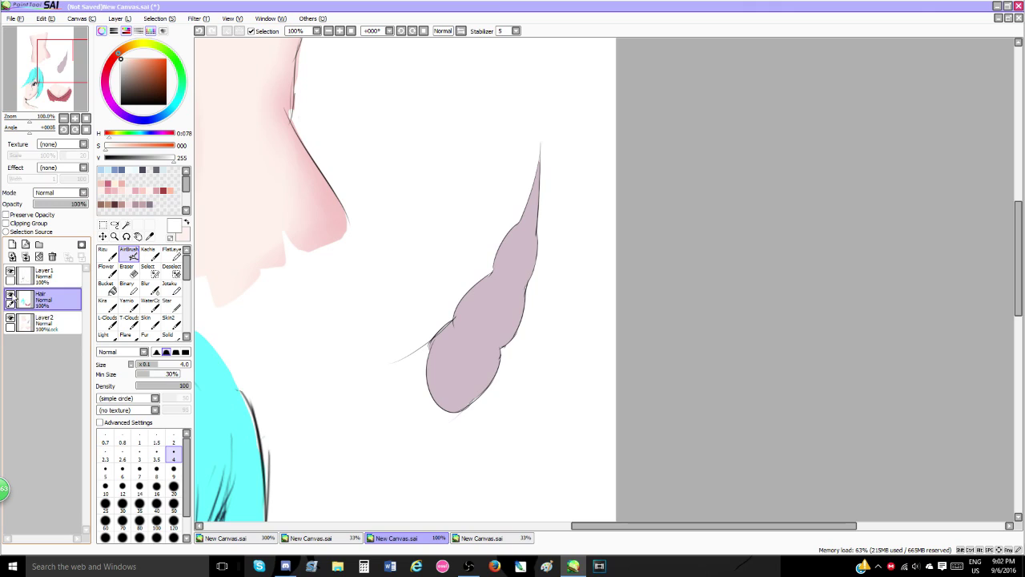
{"action": "left_click", "coordinate": [48, 324]}
{"action": "left_click", "coordinate": [11, 318]}
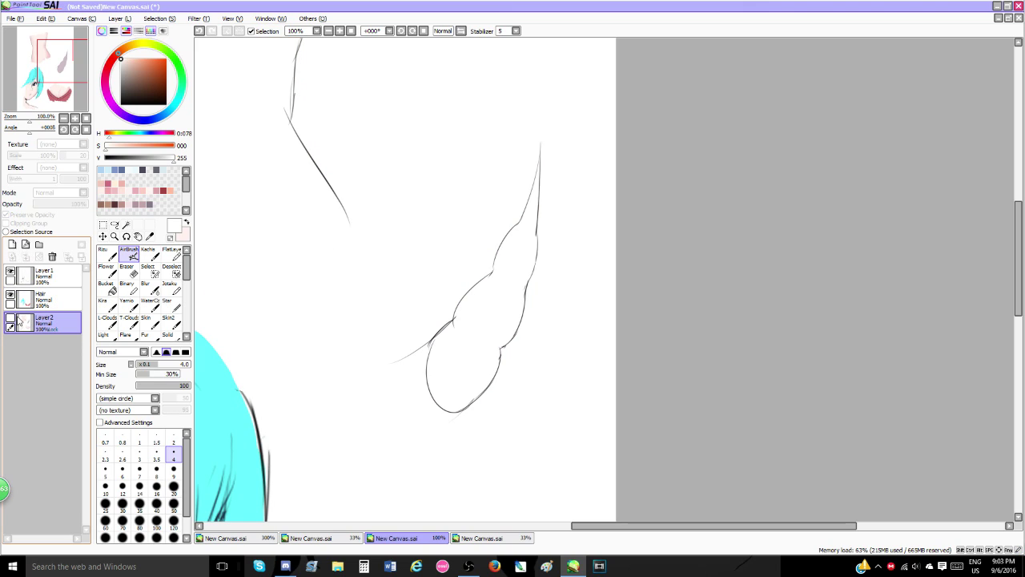
{"action": "left_click", "coordinate": [12, 319]}
{"action": "left_click", "coordinate": [11, 318]}
{"action": "left_click", "coordinate": [12, 319]}
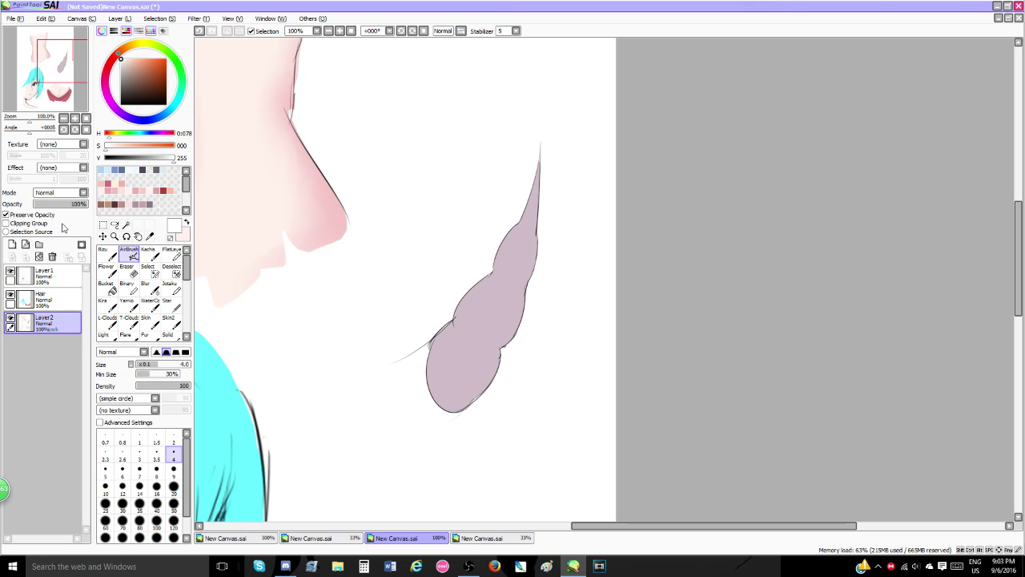
- Sample the purple shape's fill, shift it to a dark wine red with saturation and value 102, and choose the Gradient brush
{"action": "left_click", "coordinate": [149, 236]}
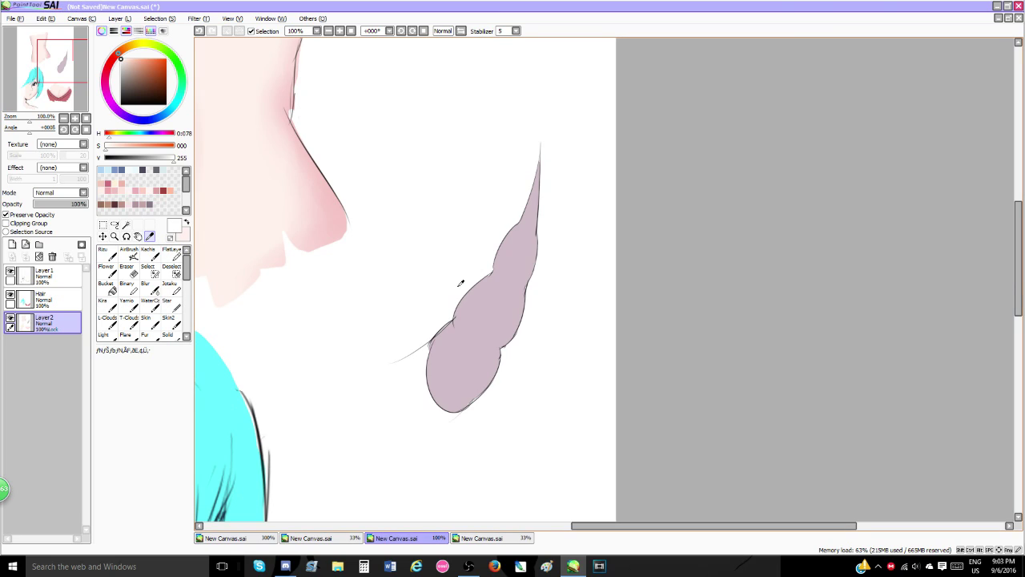
{"action": "left_click", "coordinate": [485, 320]}
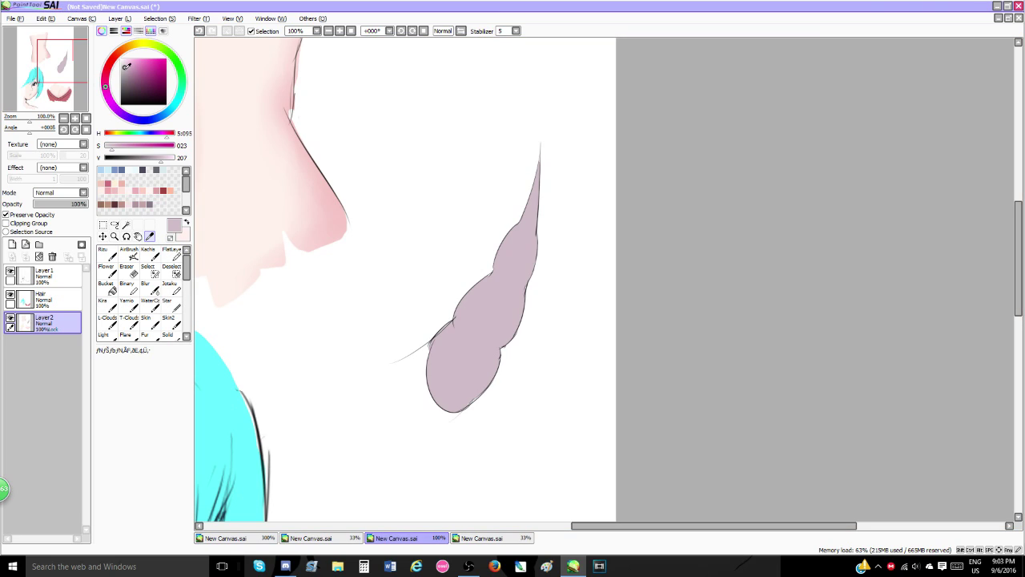
{"action": "left_click_drag", "start_coordinate": [126, 67], "coordinate": [127, 73]}
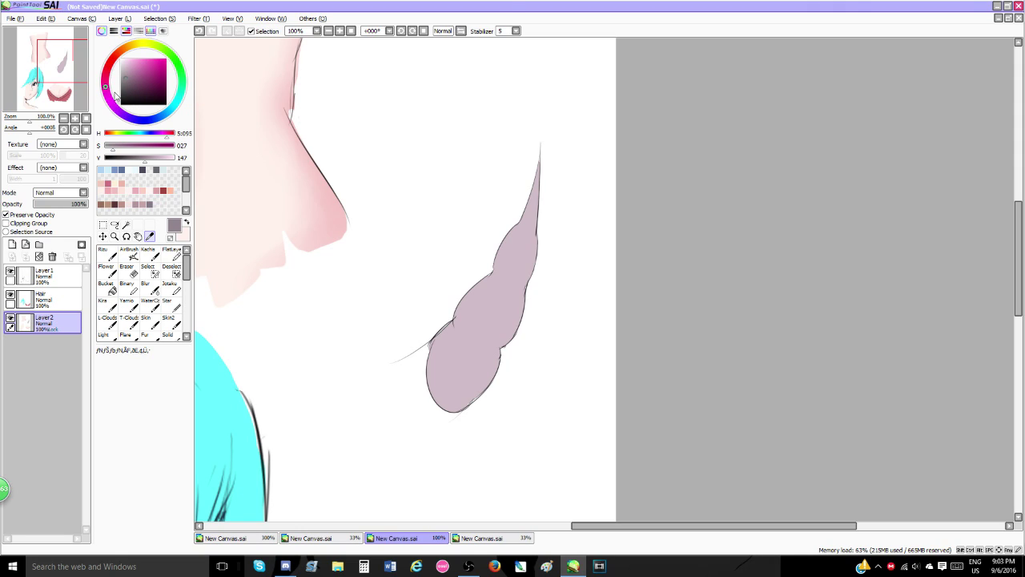
{"action": "left_click_drag", "start_coordinate": [106, 87], "coordinate": [106, 82]}
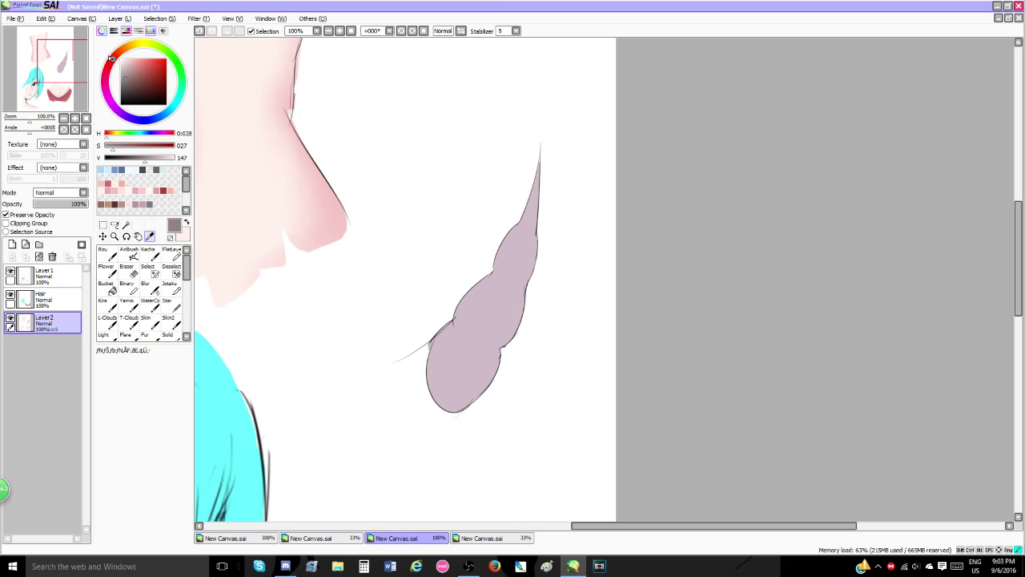
{"action": "mouse_move", "coordinate": [110, 58]}
{"action": "left_mouse_down"}
{"action": "mouse_move", "coordinate": [133, 80]}
{"action": "mouse_move", "coordinate": [113, 58]}
{"action": "mouse_move", "coordinate": [111, 101]}
{"action": "left_mouse_up"}
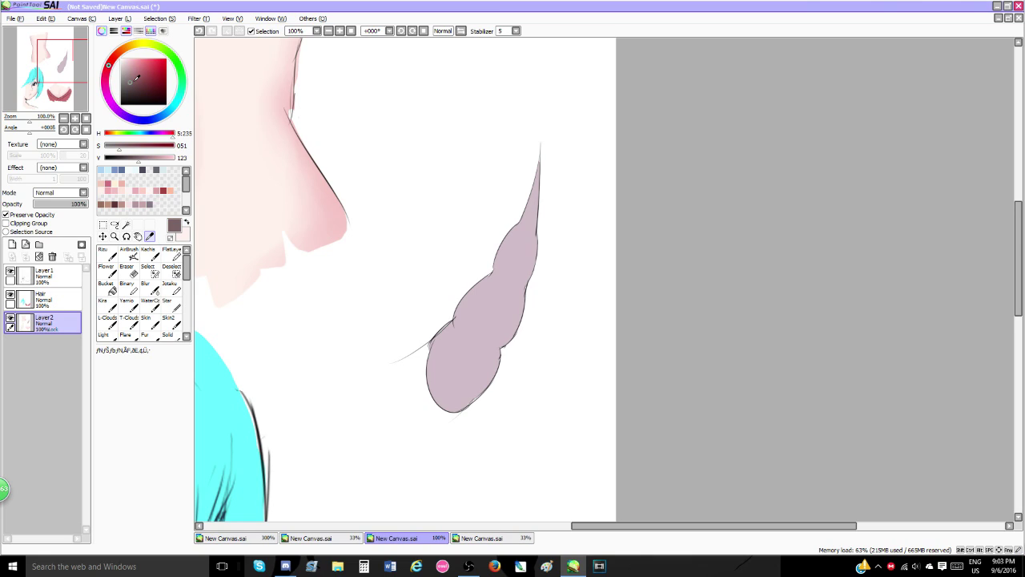
{"action": "left_click_drag", "start_coordinate": [136, 78], "coordinate": [140, 83]}
{"action": "left_click", "coordinate": [137, 77]}
{"action": "scroll", "coordinate": [144, 288], "scroll_direction": "down", "scroll_amount": 3}
{"action": "left_click", "coordinate": [129, 305]}
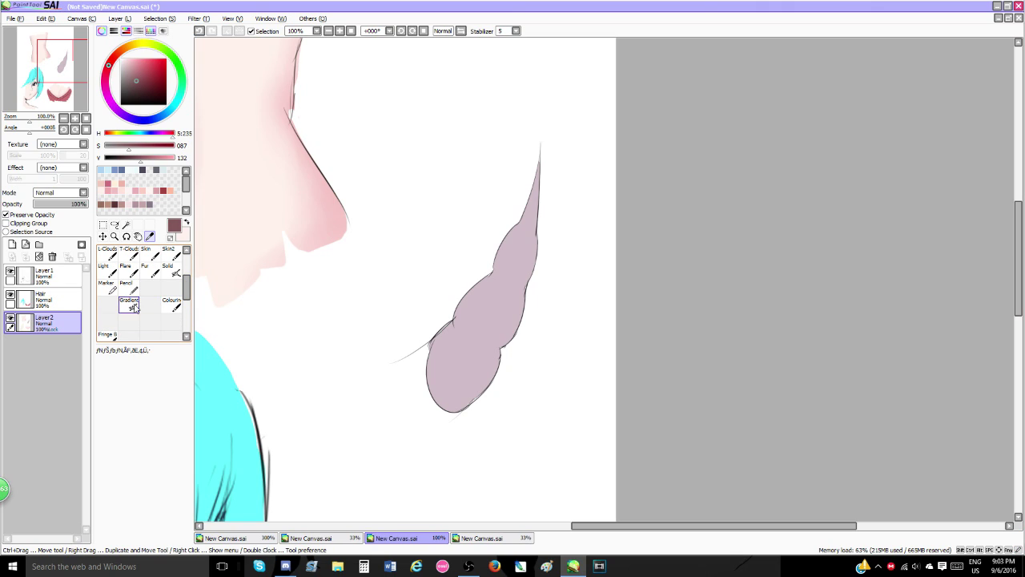
{"action": "left_click", "coordinate": [140, 85]}
{"action": "left_click", "coordinate": [147, 365]}
- Try shading the purple shape's lower edge in wine red and in violet with the Gradient brush at size 100
{"action": "mouse_move", "coordinate": [549, 272]}
{"action": "left_mouse_down"}
{"action": "mouse_move", "coordinate": [536, 277]}
{"action": "mouse_move", "coordinate": [547, 407]}
{"action": "mouse_move", "coordinate": [423, 411]}
{"action": "mouse_move", "coordinate": [483, 396]}
{"action": "left_mouse_up"}
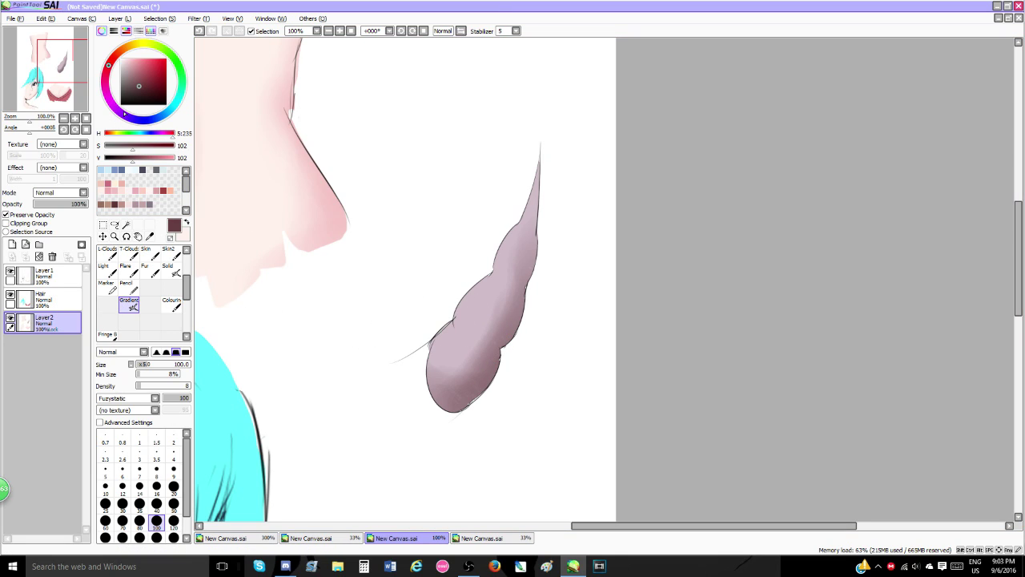
{"action": "key", "text": "ctrl+z"}
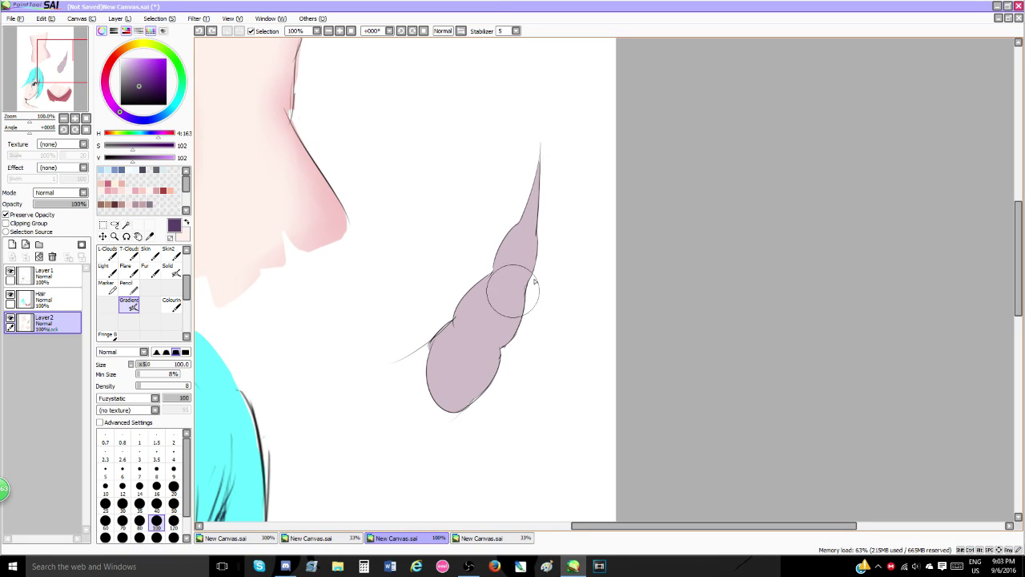
{"action": "mouse_move", "coordinate": [504, 288]}
{"action": "left_mouse_down"}
{"action": "mouse_move", "coordinate": [537, 279]}
{"action": "mouse_move", "coordinate": [493, 354]}
{"action": "mouse_move", "coordinate": [537, 254]}
{"action": "mouse_move", "coordinate": [498, 347]}
{"action": "mouse_move", "coordinate": [445, 390]}
{"action": "mouse_move", "coordinate": [473, 393]}
{"action": "mouse_move", "coordinate": [409, 389]}
{"action": "mouse_move", "coordinate": [425, 384]}
{"action": "mouse_move", "coordinate": [406, 362]}
{"action": "left_mouse_up"}
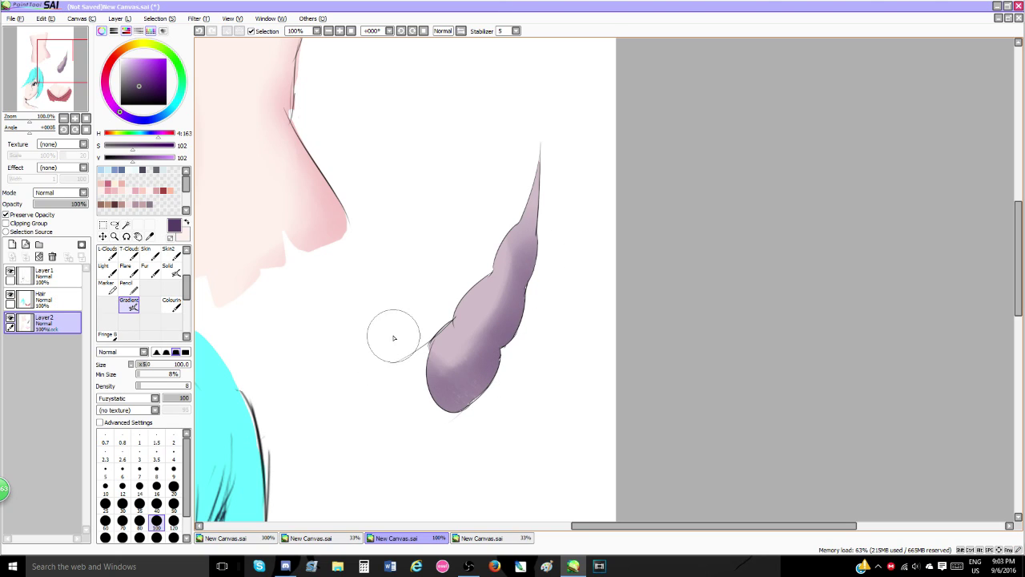
{"action": "key", "text": "ctrl+z"}
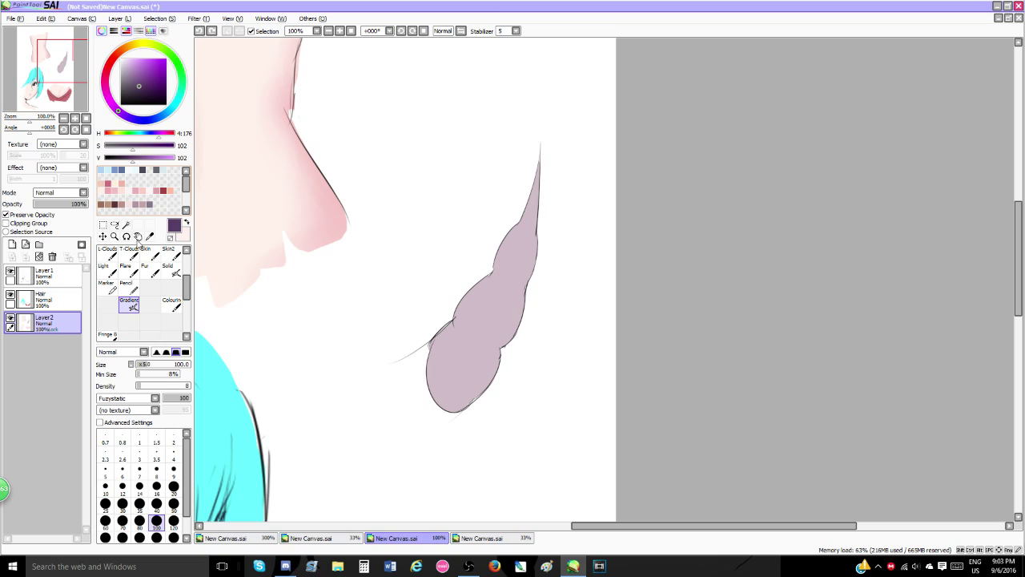
- Shade both edges of the purple shape softly in violet with the Gradient brush at density 4 and size 60
{"action": "left_click_drag", "start_coordinate": [143, 366], "coordinate": [143, 372]}
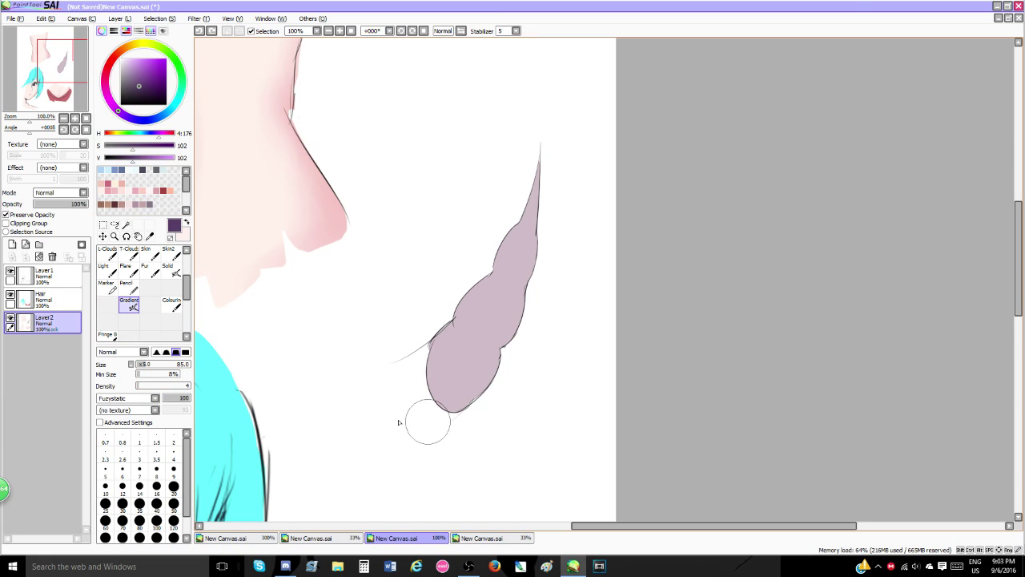
{"action": "left_click_drag", "start_coordinate": [146, 370], "coordinate": [145, 366]}
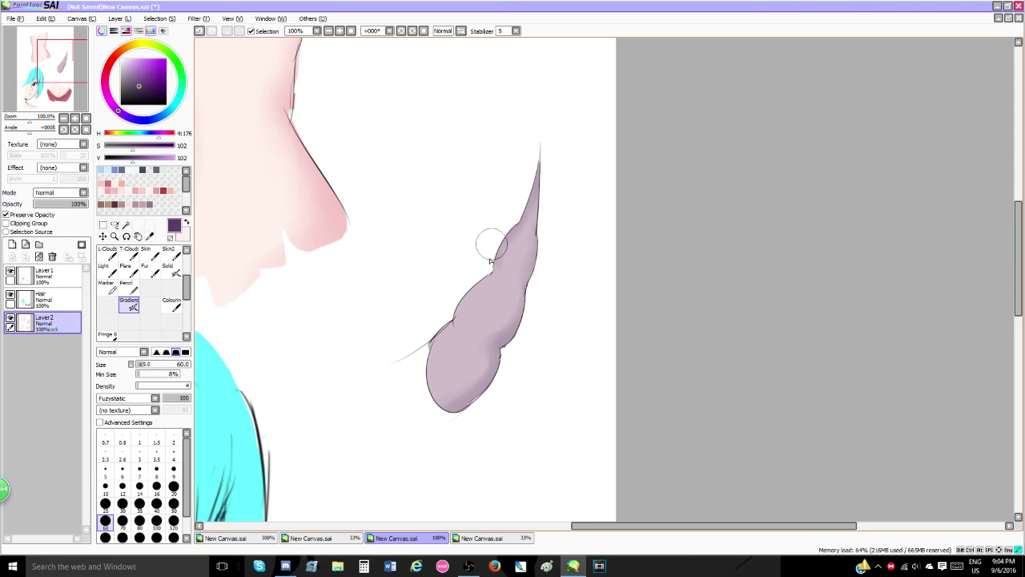
{"action": "left_click_drag", "start_coordinate": [454, 317], "coordinate": [454, 323]}
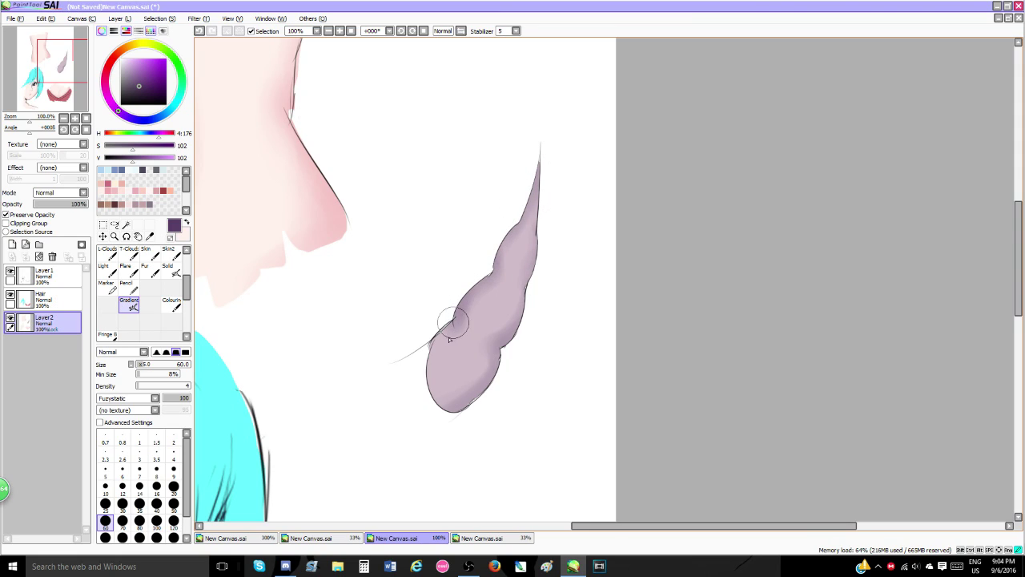
- Examine the violet shading against the other sketches, including a close view of the chest's shading
{"action": "scroll", "coordinate": [469, 368], "scroll_direction": "down", "scroll_amount": 5}
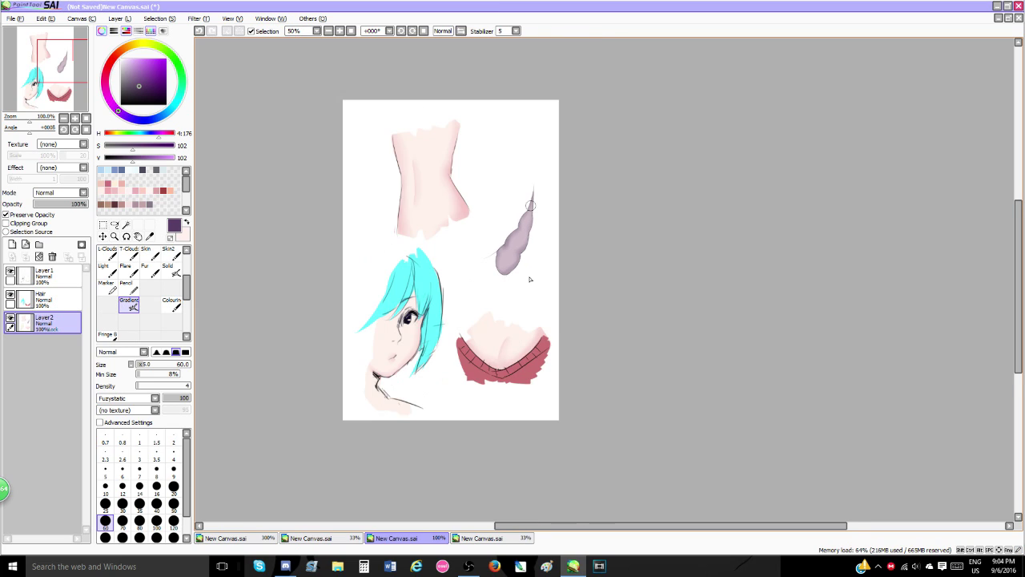
{"action": "scroll", "coordinate": [430, 175], "scroll_direction": "up", "scroll_amount": 3}
{"action": "scroll", "coordinate": [460, 242], "scroll_direction": "down", "scroll_amount": 2}
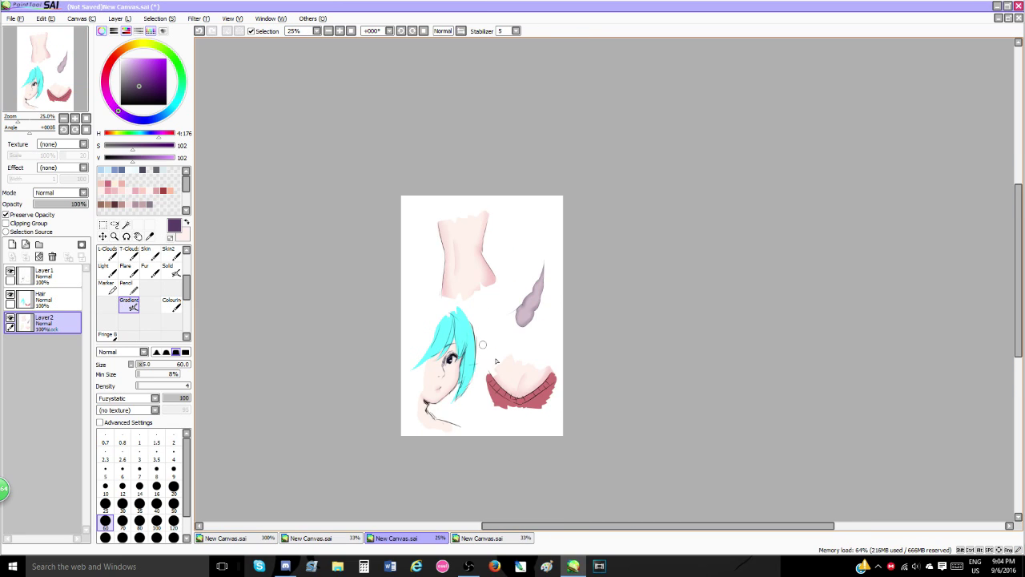
{"action": "scroll", "coordinate": [528, 368], "scroll_direction": "up", "scroll_amount": 3}
{"action": "scroll", "coordinate": [532, 376], "scroll_direction": "down", "scroll_amount": 2}
{"action": "scroll", "coordinate": [530, 422], "scroll_direction": "up", "scroll_amount": 1}
{"action": "scroll", "coordinate": [530, 422], "scroll_direction": "up", "scroll_amount": 4}
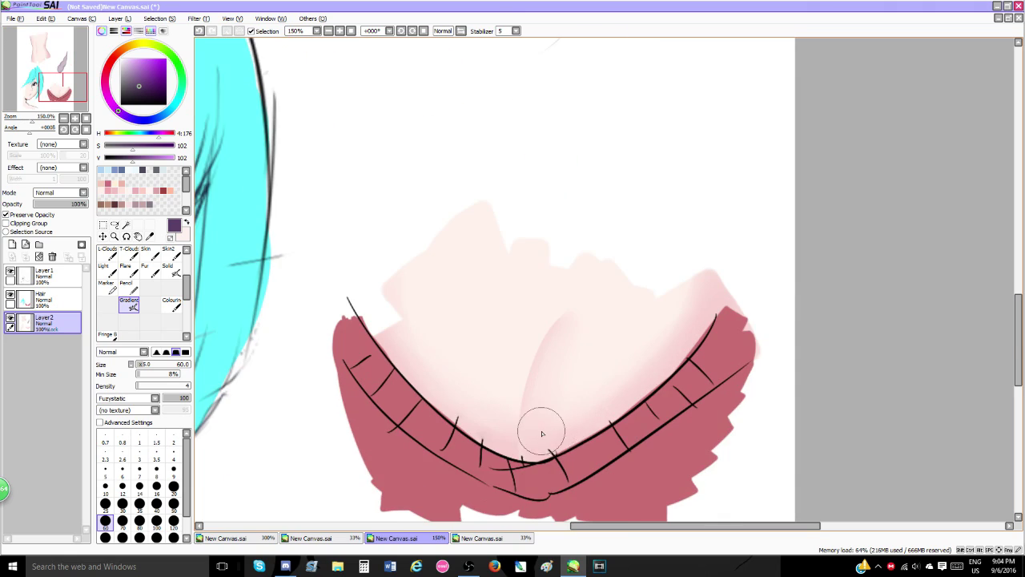
{"action": "scroll", "coordinate": [533, 354], "scroll_direction": "down", "scroll_amount": 4}
{"action": "scroll", "coordinate": [466, 346], "scroll_direction": "down", "scroll_amount": 2}
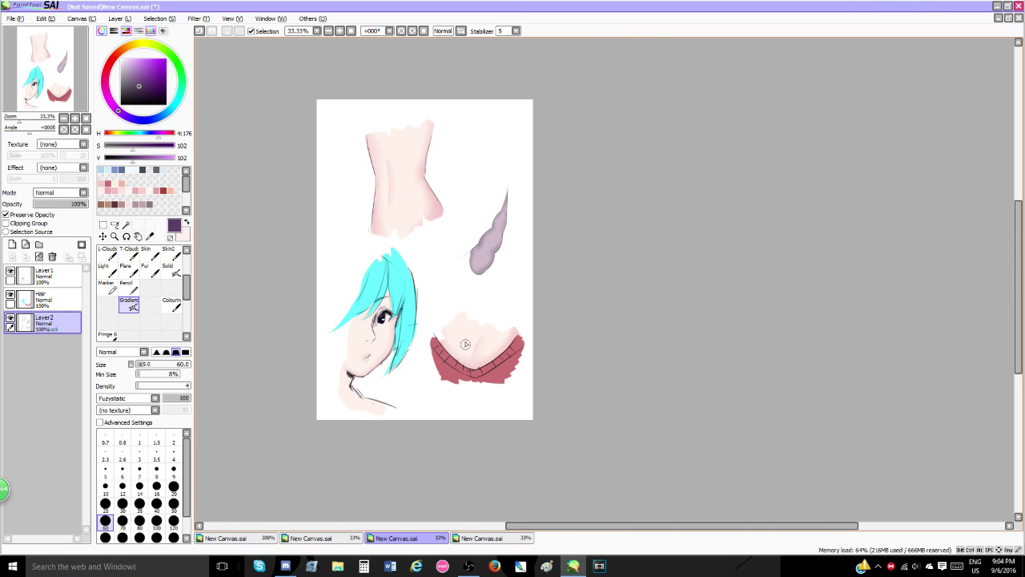
{"action": "scroll", "coordinate": [480, 361], "scroll_direction": "up", "scroll_amount": 4}
{"action": "scroll", "coordinate": [417, 305], "scroll_direction": "down", "scroll_amount": 3}
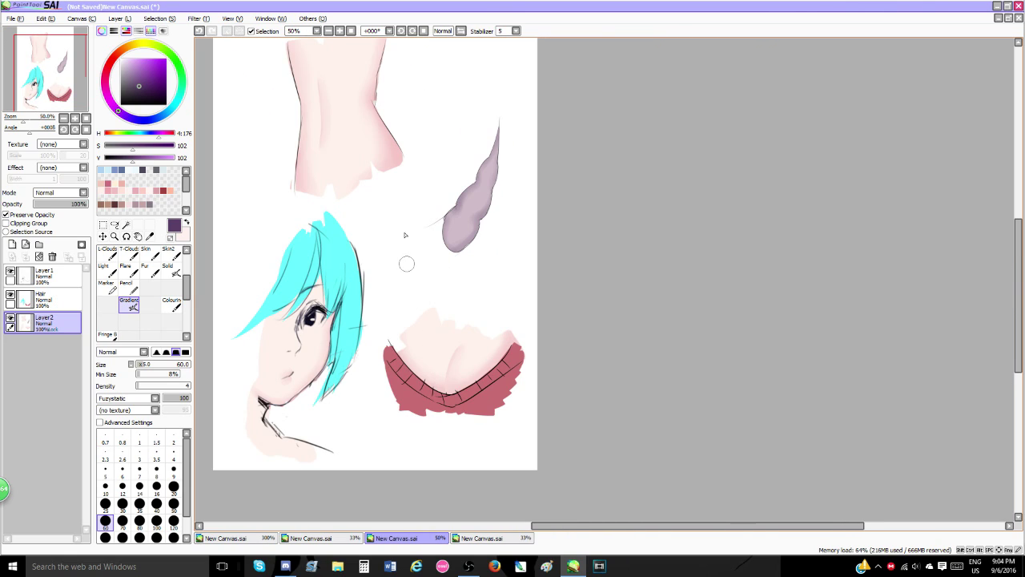
- Deepen the violet shading around the purple shape's rounded end and along its outer edge with the Gradient brush at size 60
{"action": "scroll", "coordinate": [487, 179], "scroll_direction": "up", "scroll_amount": 4}
{"action": "scroll", "coordinate": [526, 201], "scroll_direction": "down", "scroll_amount": 1}
{"action": "scroll", "coordinate": [529, 219], "scroll_direction": "up", "scroll_amount": 1}
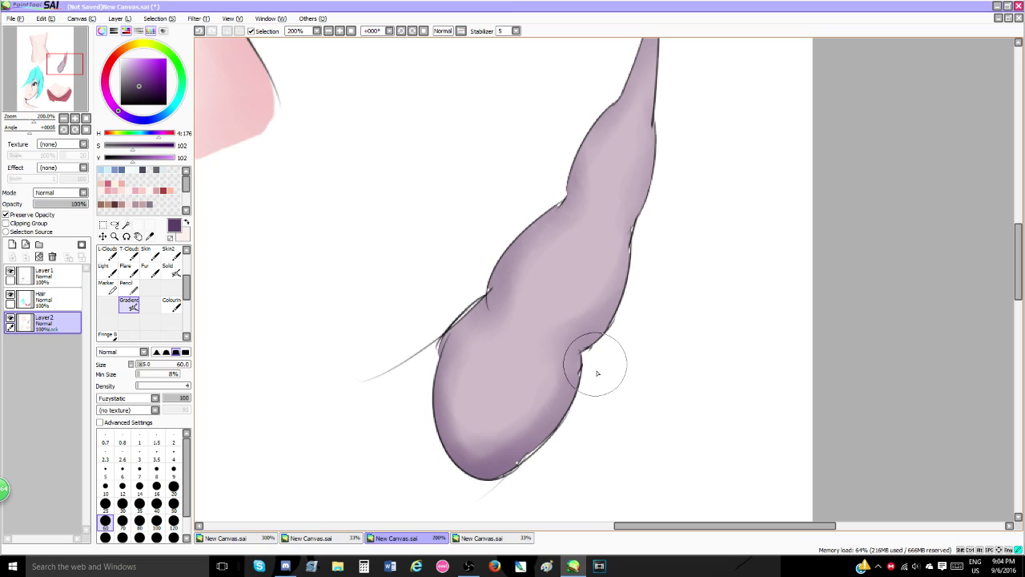
{"action": "scroll", "coordinate": [536, 364], "scroll_direction": "down", "scroll_amount": 4}
{"action": "scroll", "coordinate": [561, 346], "scroll_direction": "up", "scroll_amount": 2}
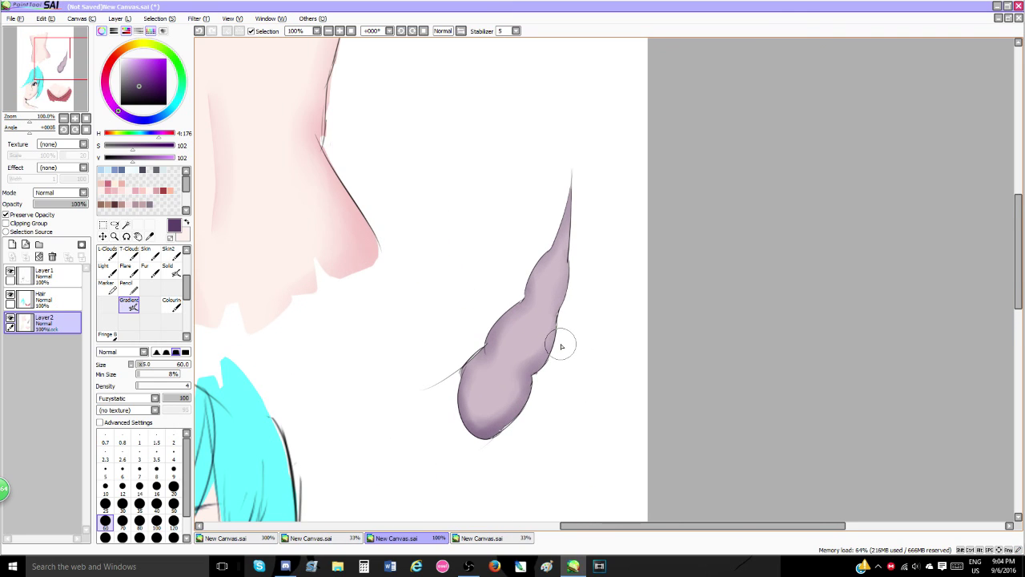
{"action": "left_click_drag", "start_coordinate": [574, 205], "coordinate": [563, 333]}
- Try drawing a dark violet band across the purple shape's lowest notch with the Pencil
{"action": "left_click", "coordinate": [127, 287]}
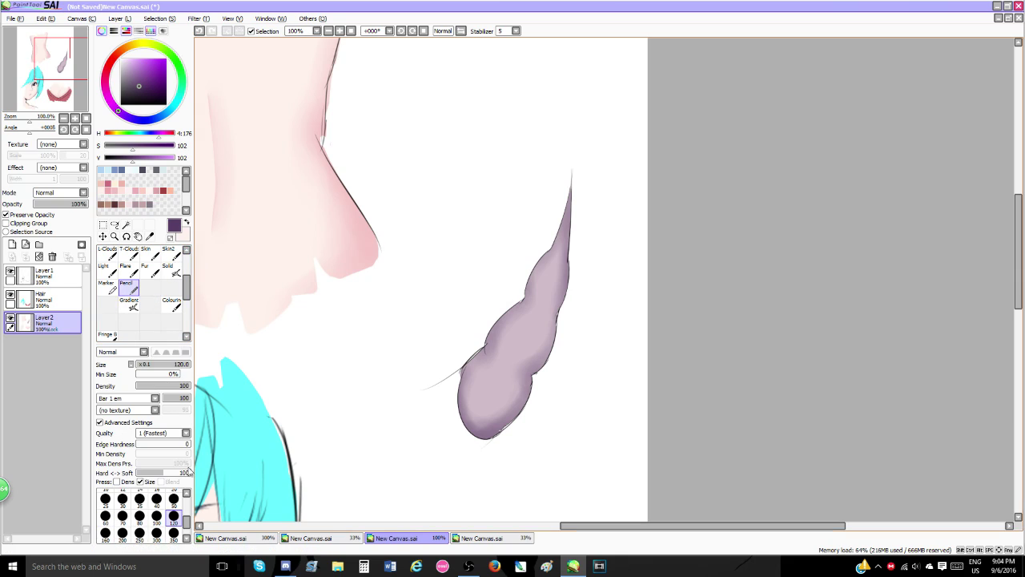
{"action": "left_click", "coordinate": [176, 503]}
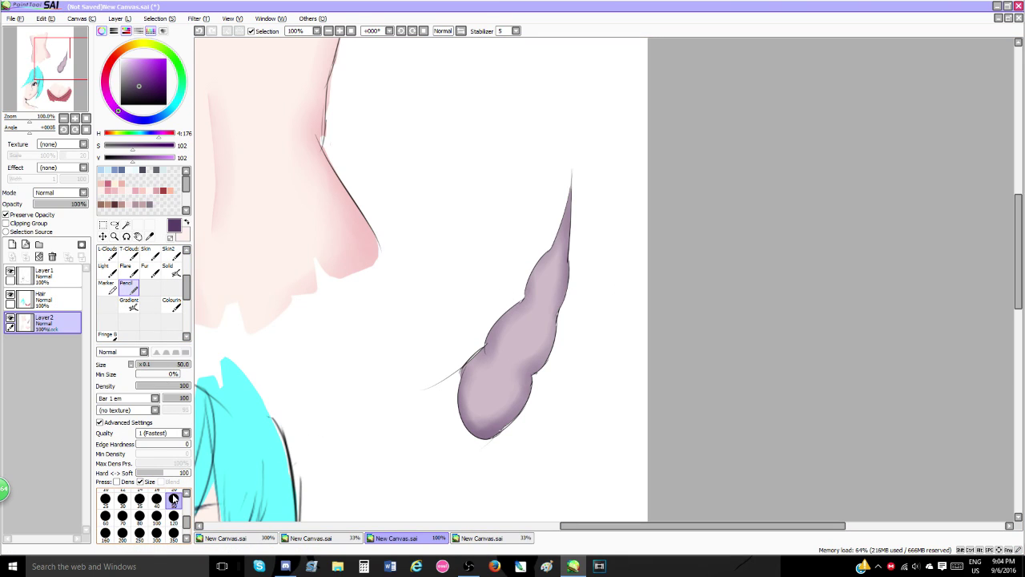
{"action": "mouse_move", "coordinate": [483, 344]}
{"action": "left_mouse_down"}
{"action": "mouse_move", "coordinate": [533, 378]}
{"action": "mouse_move", "coordinate": [542, 364]}
{"action": "left_mouse_up"}
{"action": "key", "text": "ctrl+z"}
{"action": "key", "text": "ctrl+z"}
{"action": "mouse_move", "coordinate": [483, 343]}
{"action": "left_mouse_down"}
{"action": "mouse_move", "coordinate": [513, 374]}
{"action": "mouse_move", "coordinate": [535, 376]}
{"action": "left_mouse_up"}
{"action": "key", "text": "ctrl+z"}
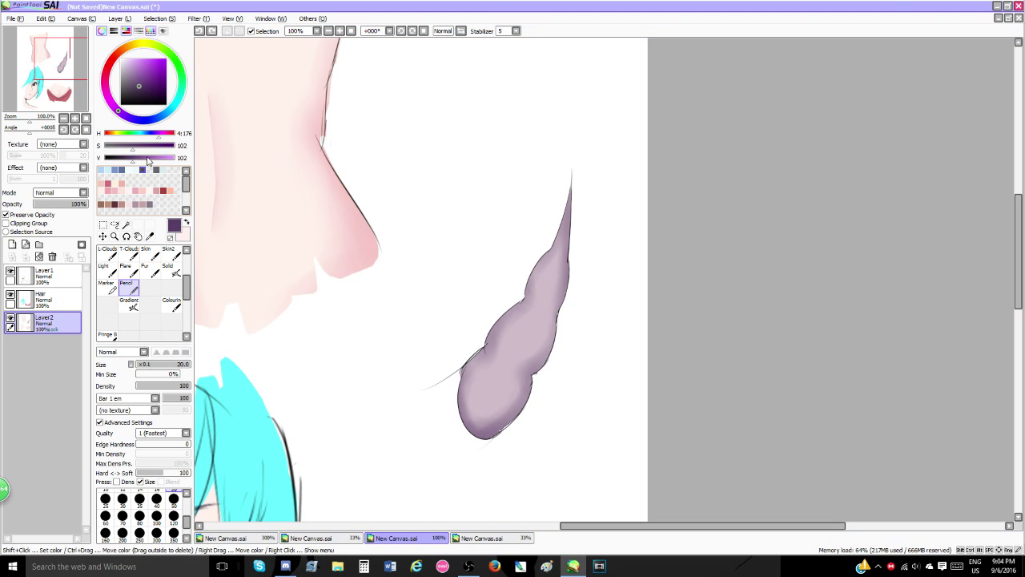
- Draw violet bands across the purple shape's three notches with the Pencil at size 20, using saturation 87 and value 126
{"action": "left_click", "coordinate": [150, 237]}
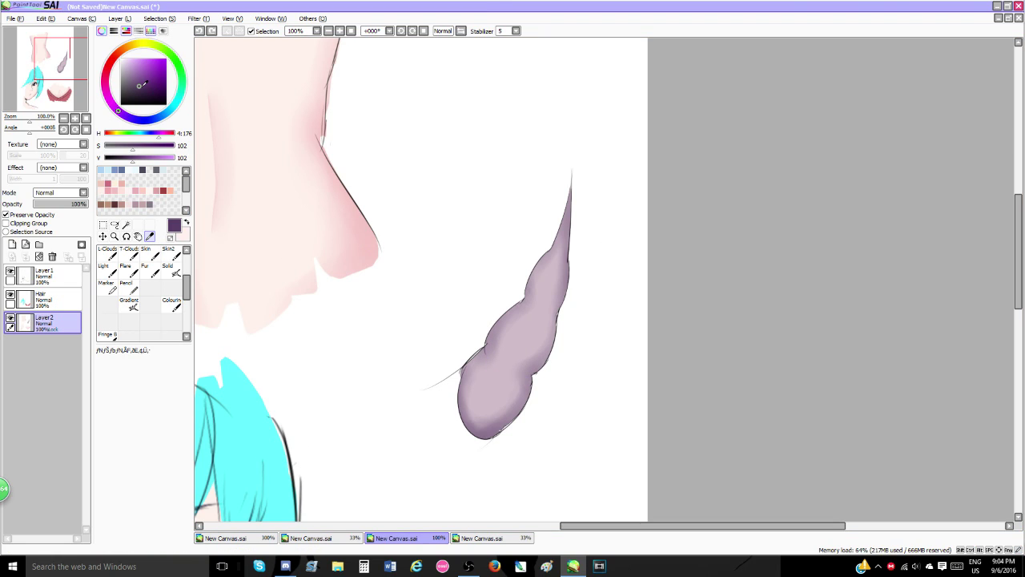
{"action": "left_click", "coordinate": [136, 82]}
{"action": "left_click", "coordinate": [131, 289]}
{"action": "left_click_drag", "start_coordinate": [484, 349], "coordinate": [531, 372]}
{"action": "key", "text": "ctrl+z"}
{"action": "key", "text": "ctrl+z"}
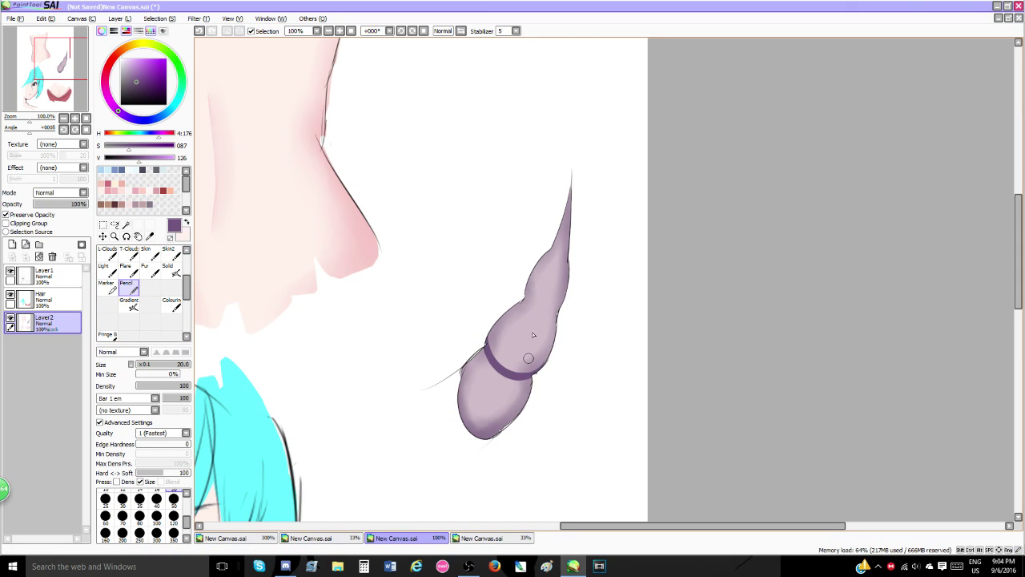
{"action": "left_click_drag", "start_coordinate": [523, 299], "coordinate": [558, 319]}
{"action": "key", "text": "ctrl+z"}
{"action": "left_click_drag", "start_coordinate": [549, 250], "coordinate": [569, 261]}
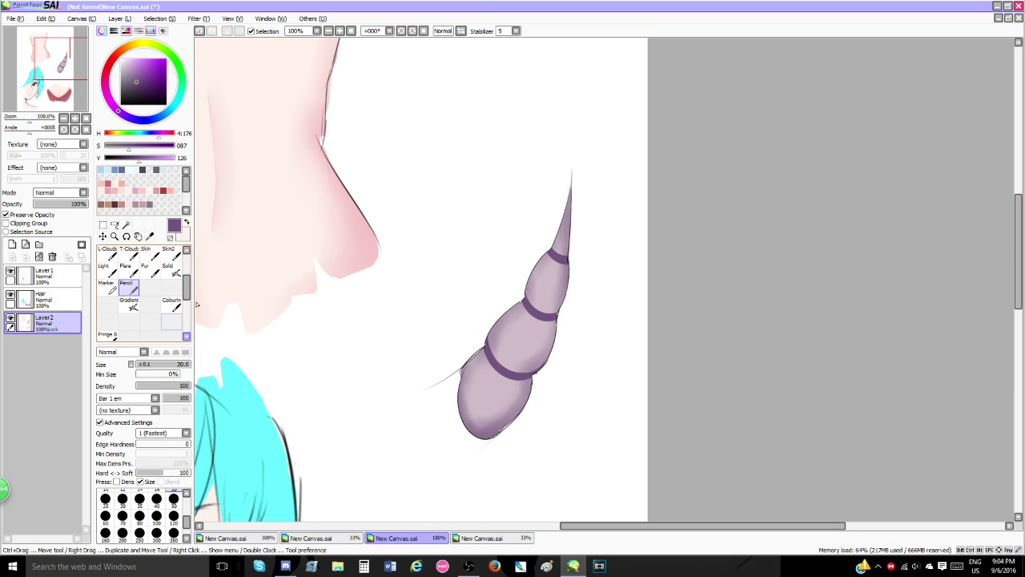
{"action": "left_click_drag", "start_coordinate": [187, 289], "coordinate": [189, 235]}
{"action": "left_click", "coordinate": [150, 289]}
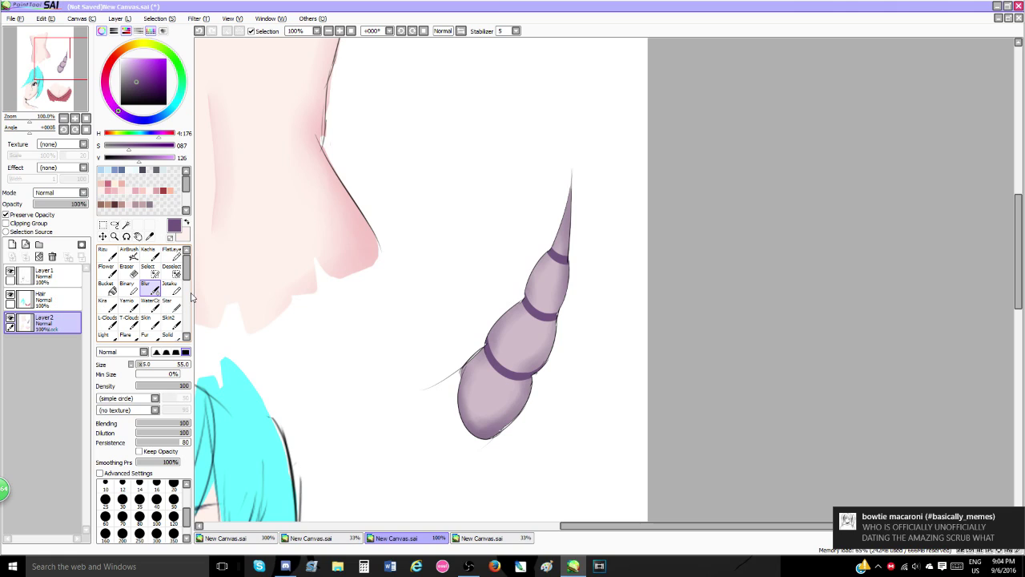
{"action": "left_click", "coordinate": [1017, 518]}
{"action": "scroll", "coordinate": [480, 384], "scroll_direction": "up", "scroll_amount": 5}
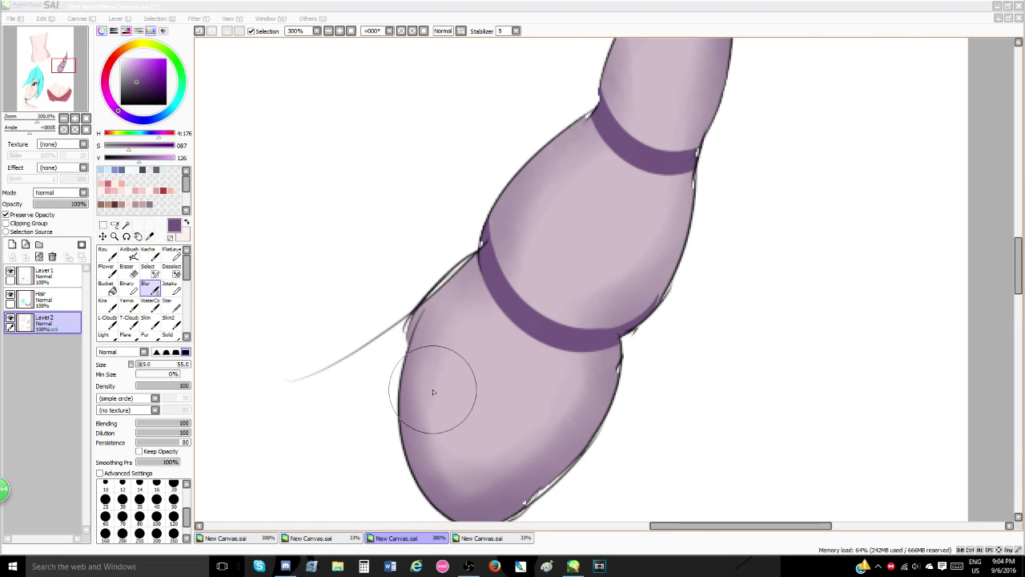
{"action": "scroll", "coordinate": [453, 368], "scroll_direction": "down", "scroll_amount": 2}
{"action": "scroll", "coordinate": [458, 367], "scroll_direction": "up", "scroll_amount": 1}
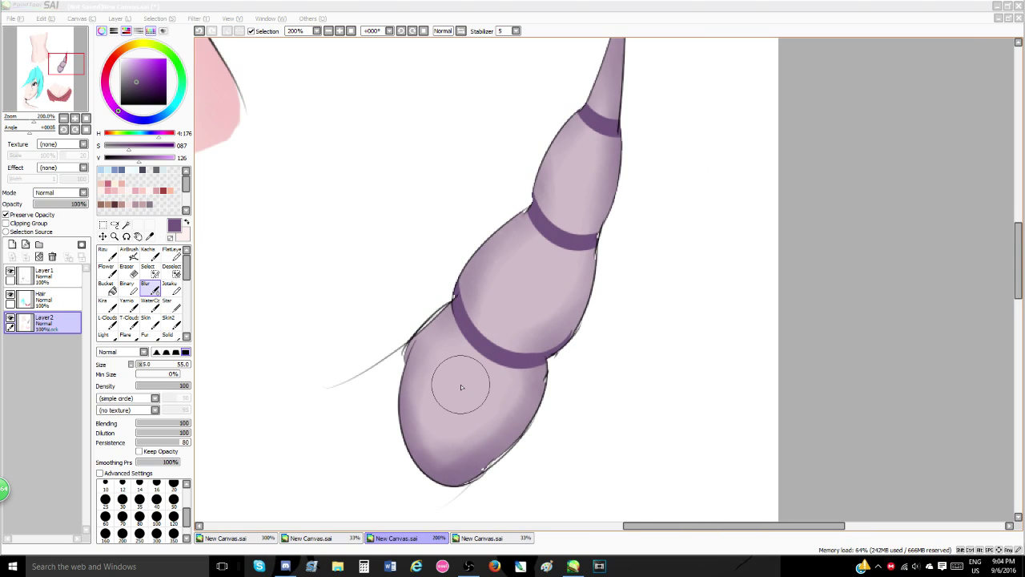
{"action": "left_click", "coordinate": [460, 387]}
{"action": "left_click", "coordinate": [131, 257]}
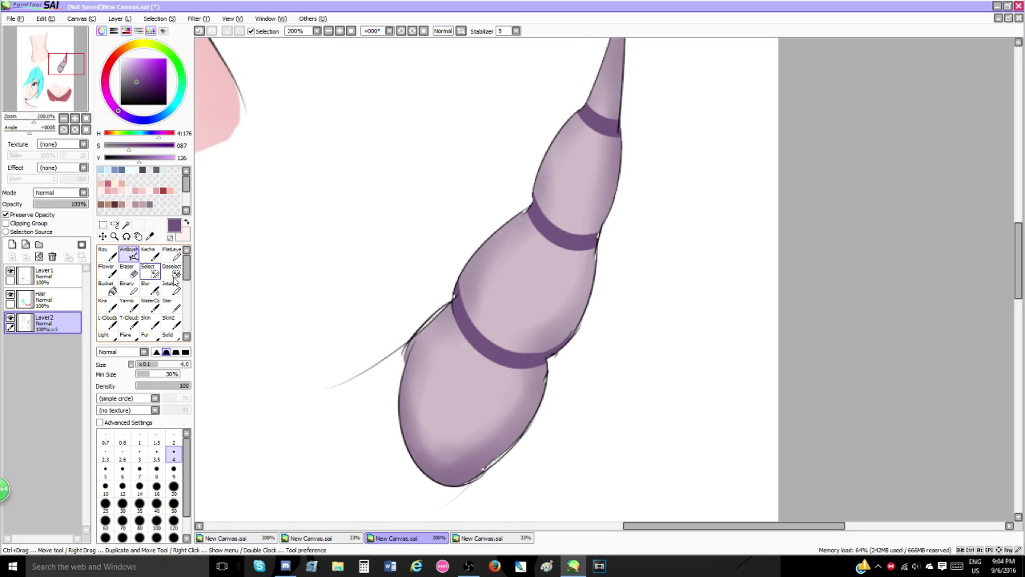
- Undo the three violet bands across the purple shape's notches and return to the Pencil
{"action": "left_click_drag", "start_coordinate": [187, 271], "coordinate": [186, 292]}
{"action": "left_click", "coordinate": [128, 285]}
{"action": "key", "text": "ctrl+z"}
{"action": "key", "text": "ctrl+z"}
{"action": "key", "text": "ctrl+z"}
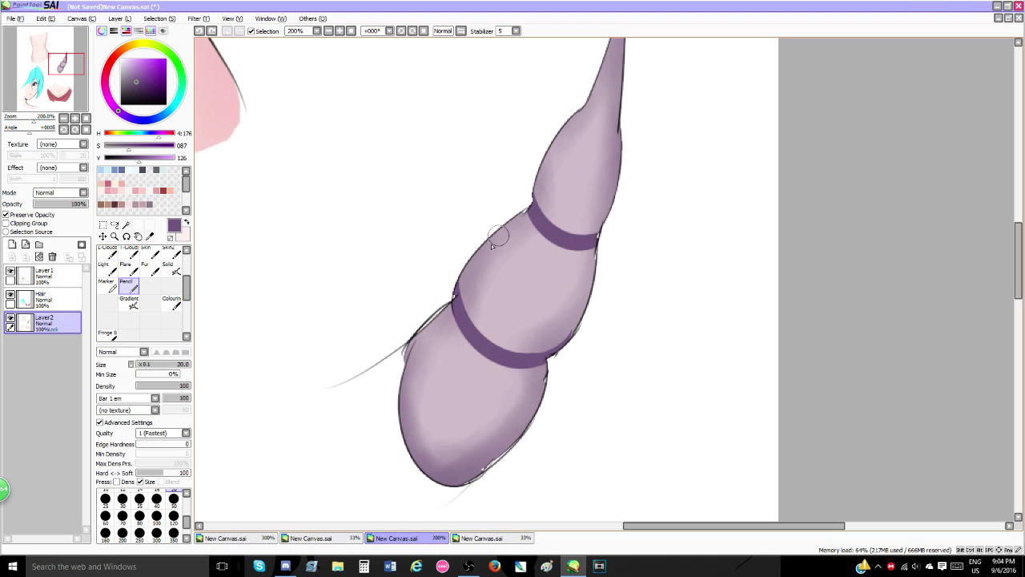
- Draw more strongly curved violet bands across the purple shape's three notches with the Pencil at size 20
{"action": "mouse_move", "coordinate": [457, 303]}
{"action": "left_mouse_down"}
{"action": "mouse_move", "coordinate": [505, 383]}
{"action": "mouse_move", "coordinate": [557, 364]}
{"action": "left_mouse_up"}
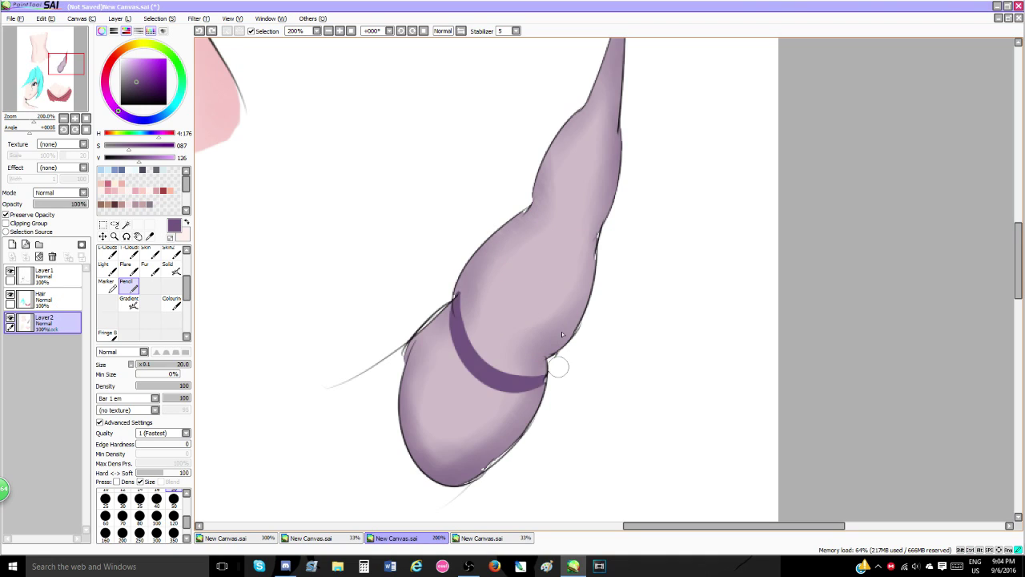
{"action": "key", "text": "ctrl+z"}
{"action": "left_click_drag", "start_coordinate": [450, 306], "coordinate": [548, 367]}
{"action": "left_click_drag", "start_coordinate": [522, 210], "coordinate": [569, 253]}
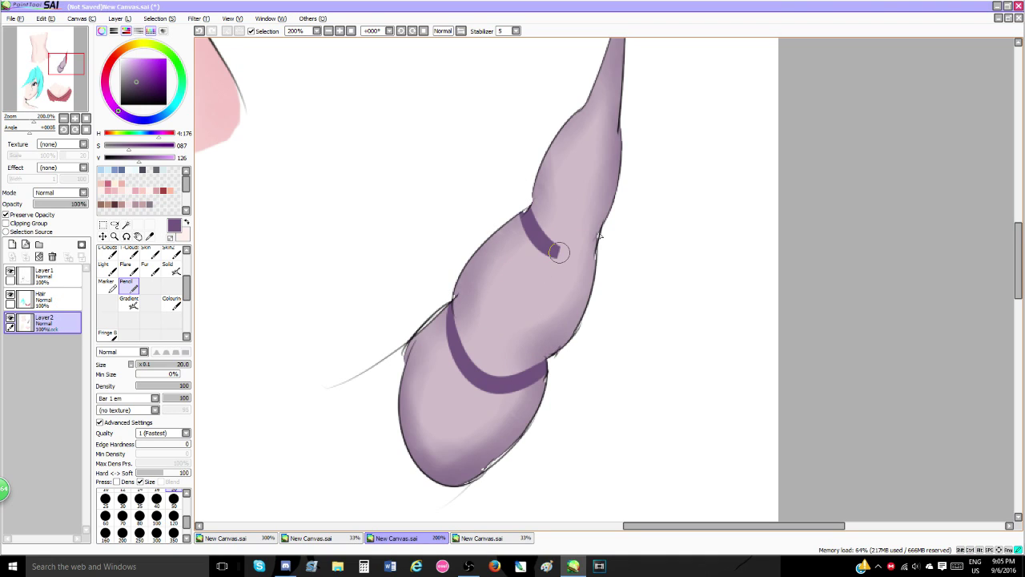
{"action": "key", "text": "ctrl+z"}
{"action": "mouse_move", "coordinate": [527, 210]}
{"action": "left_mouse_down"}
{"action": "mouse_move", "coordinate": [592, 214]}
{"action": "mouse_move", "coordinate": [596, 244]}
{"action": "left_mouse_up"}
{"action": "key", "text": "ctrl+z"}
{"action": "mouse_move", "coordinate": [574, 114]}
{"action": "left_mouse_down"}
{"action": "mouse_move", "coordinate": [620, 129]}
{"action": "mouse_move", "coordinate": [590, 135]}
{"action": "mouse_move", "coordinate": [622, 141]}
{"action": "left_mouse_up"}
- Blend the lower edge of the lowest band into the rounded end with the Blur brush at size 75
{"action": "scroll", "coordinate": [177, 303], "scroll_direction": "up", "scroll_amount": 4}
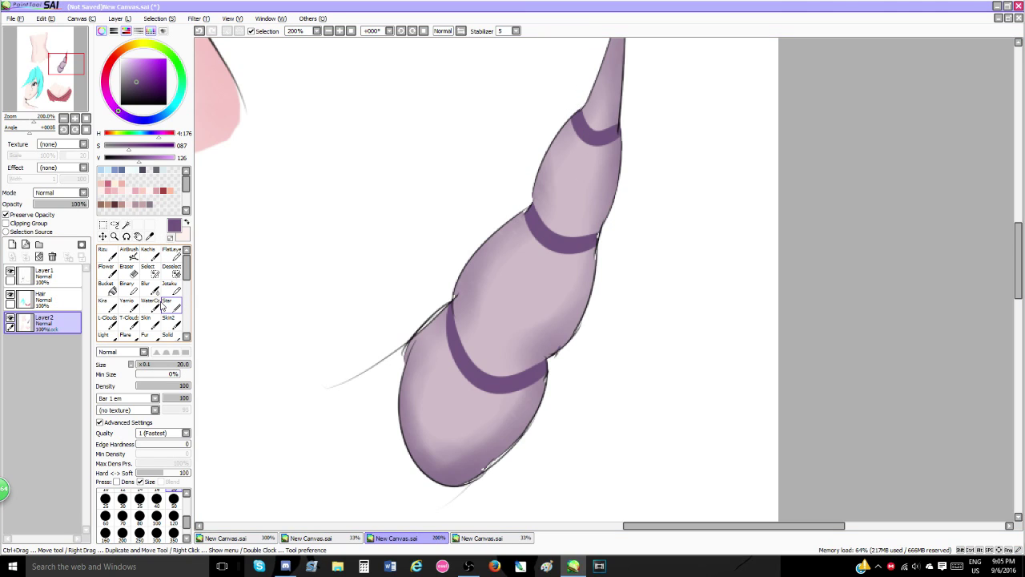
{"action": "left_click", "coordinate": [149, 286]}
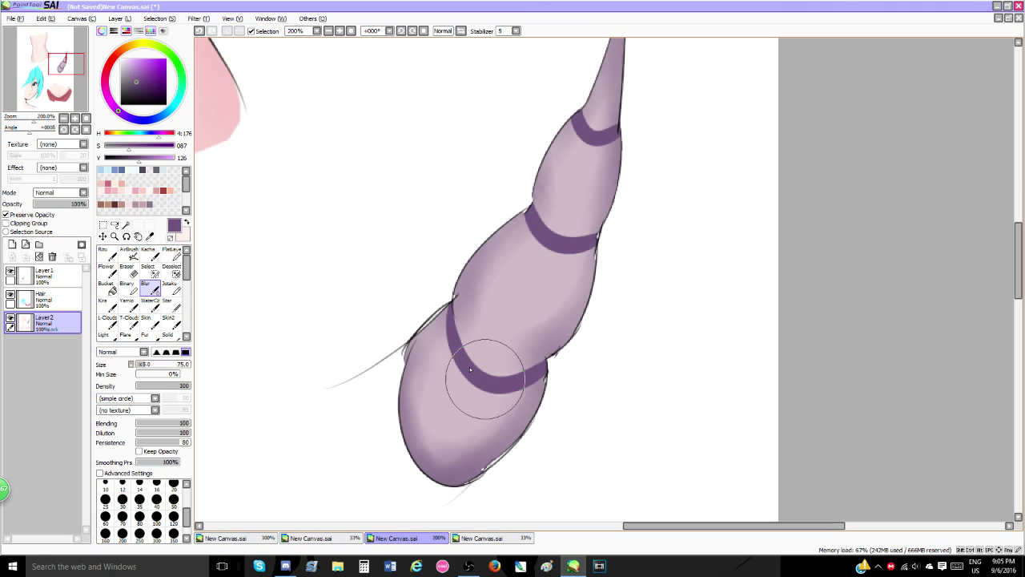
{"action": "mouse_move", "coordinate": [470, 370]}
{"action": "left_mouse_down"}
{"action": "mouse_move", "coordinate": [458, 376]}
{"action": "mouse_move", "coordinate": [448, 366]}
{"action": "mouse_move", "coordinate": [513, 378]}
{"action": "mouse_move", "coordinate": [526, 392]}
{"action": "mouse_move", "coordinate": [556, 377]}
{"action": "mouse_move", "coordinate": [457, 389]}
{"action": "mouse_move", "coordinate": [468, 393]}
{"action": "mouse_move", "coordinate": [440, 364]}
{"action": "left_mouse_up"}
{"action": "scroll", "coordinate": [462, 340], "scroll_direction": "down", "scroll_amount": 3}
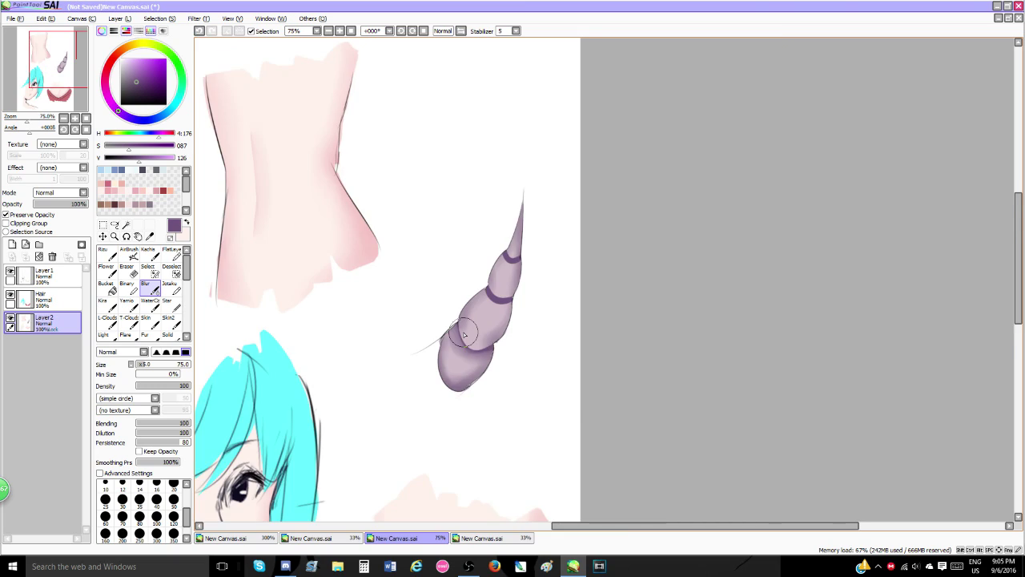
{"action": "scroll", "coordinate": [480, 320], "scroll_direction": "up", "scroll_amount": 2}
{"action": "scroll", "coordinate": [500, 309], "scroll_direction": "up", "scroll_amount": 1}
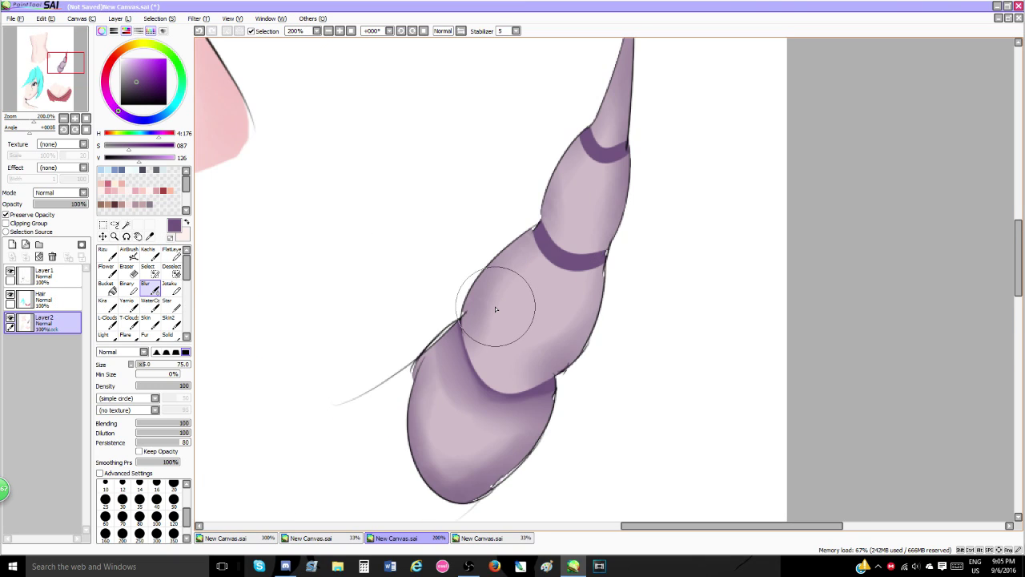
- Set the Blur brush to size 35 and try softening the lower edge of the middle band
{"action": "scroll", "coordinate": [496, 303], "scroll_direction": "down", "scroll_amount": 3}
{"action": "scroll", "coordinate": [499, 294], "scroll_direction": "up", "scroll_amount": 3}
{"action": "scroll", "coordinate": [545, 258], "scroll_direction": "up", "scroll_amount": 3}
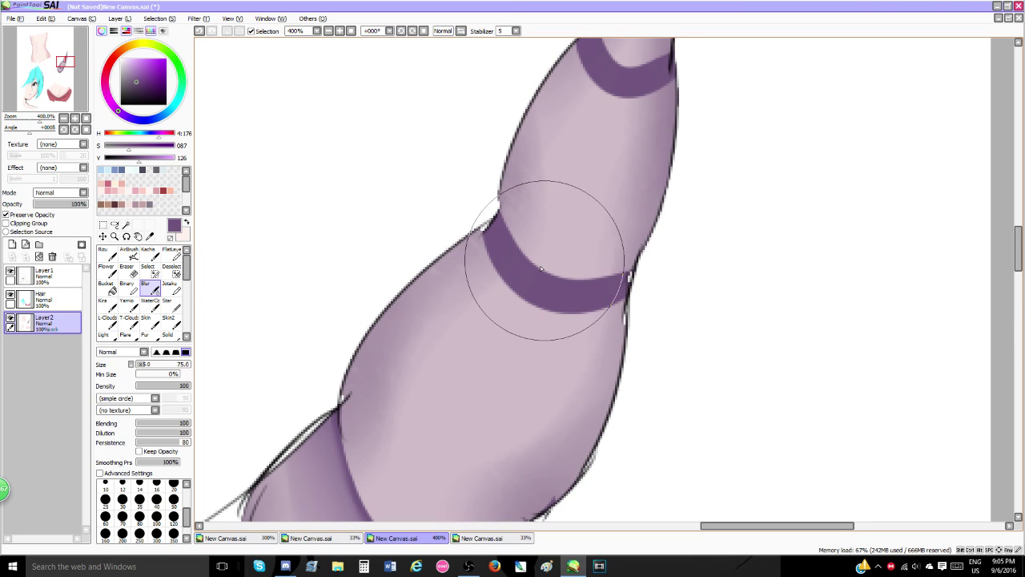
{"action": "left_click", "coordinate": [140, 498]}
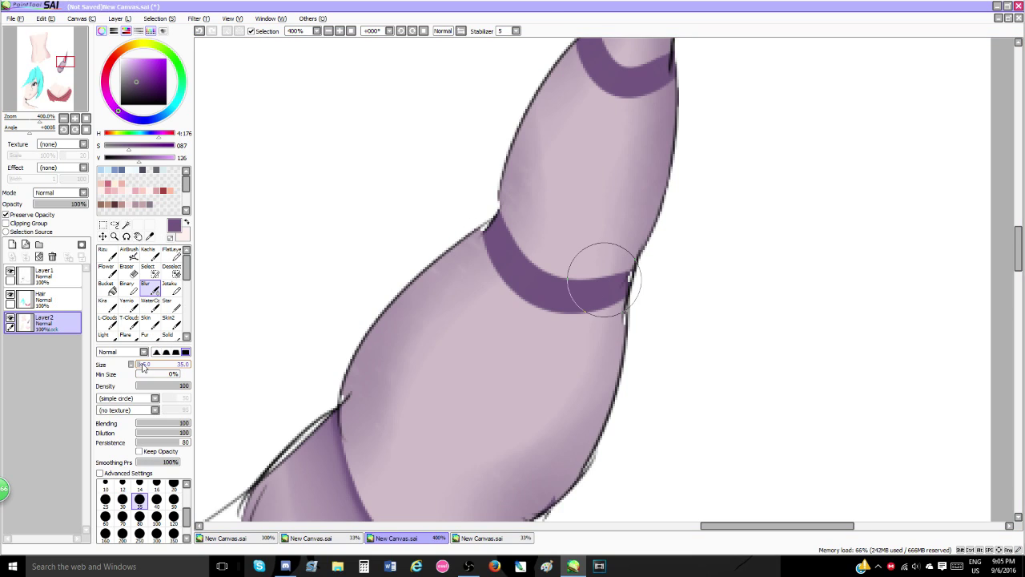
{"action": "mouse_move", "coordinate": [481, 200]}
{"action": "left_mouse_down"}
{"action": "mouse_move", "coordinate": [564, 305]}
{"action": "mouse_move", "coordinate": [590, 294]}
{"action": "left_mouse_up"}
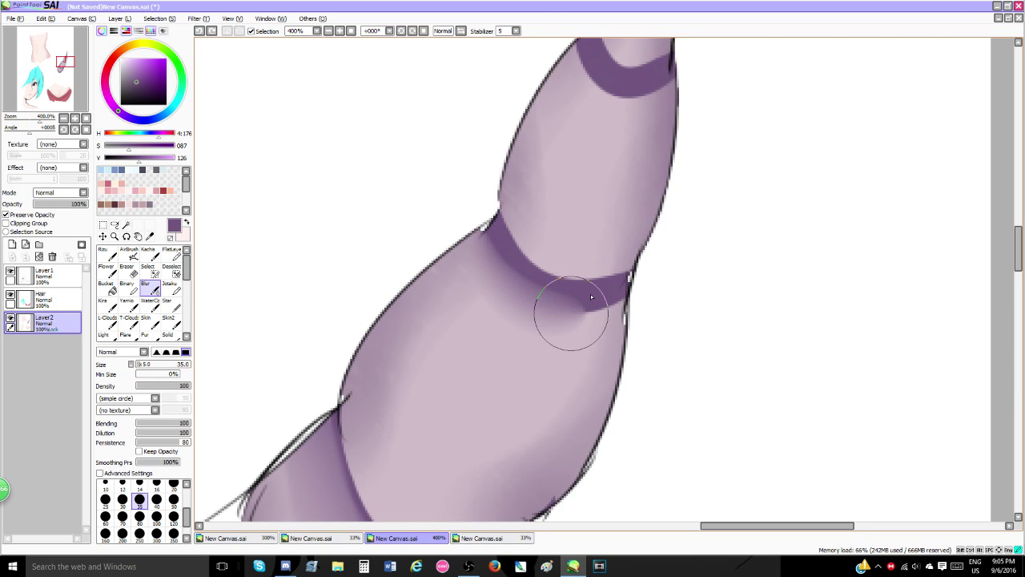
{"action": "key", "text": "ctrl+z"}
{"action": "left_click_drag", "start_coordinate": [477, 218], "coordinate": [484, 215]}
{"action": "key", "text": "ctrl+z"}
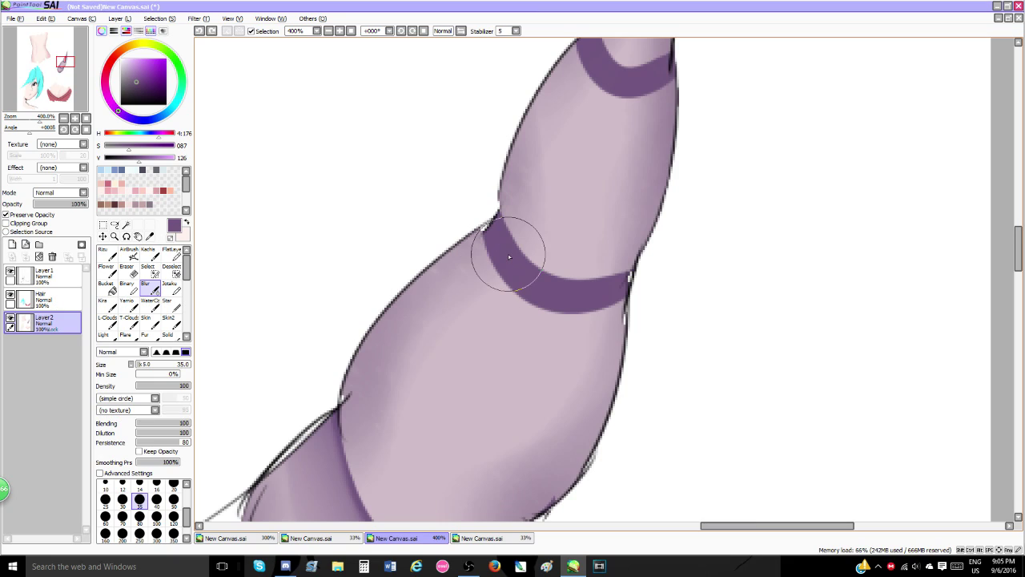
- Trace the middle band's upper and lower edges in bright cyan with the AirBrush at size 2
{"action": "scroll", "coordinate": [505, 256], "scroll_direction": "up", "scroll_amount": 4}
{"action": "left_click", "coordinate": [129, 253]}
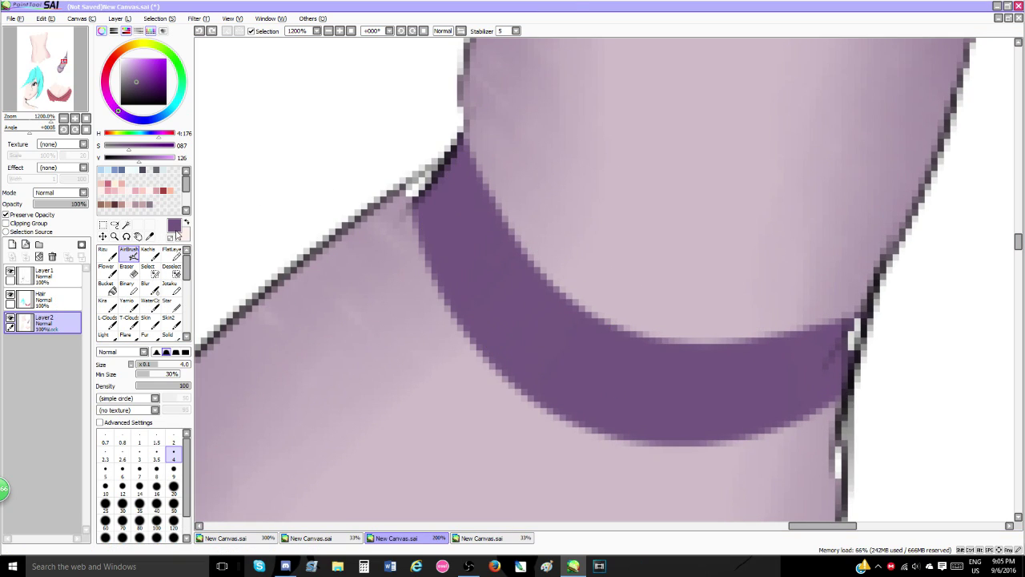
{"action": "left_click", "coordinate": [188, 231]}
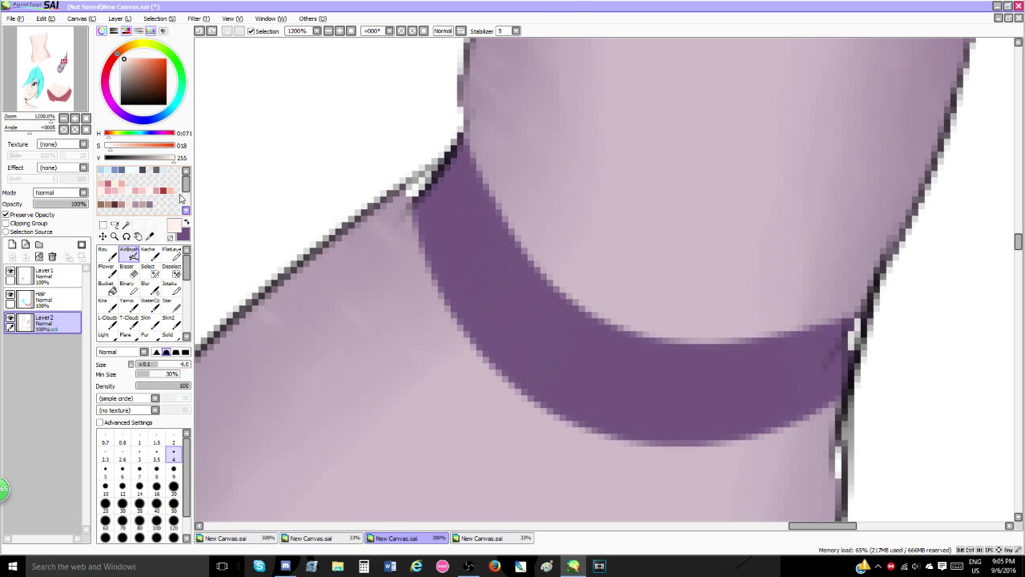
{"action": "left_click", "coordinate": [181, 102]}
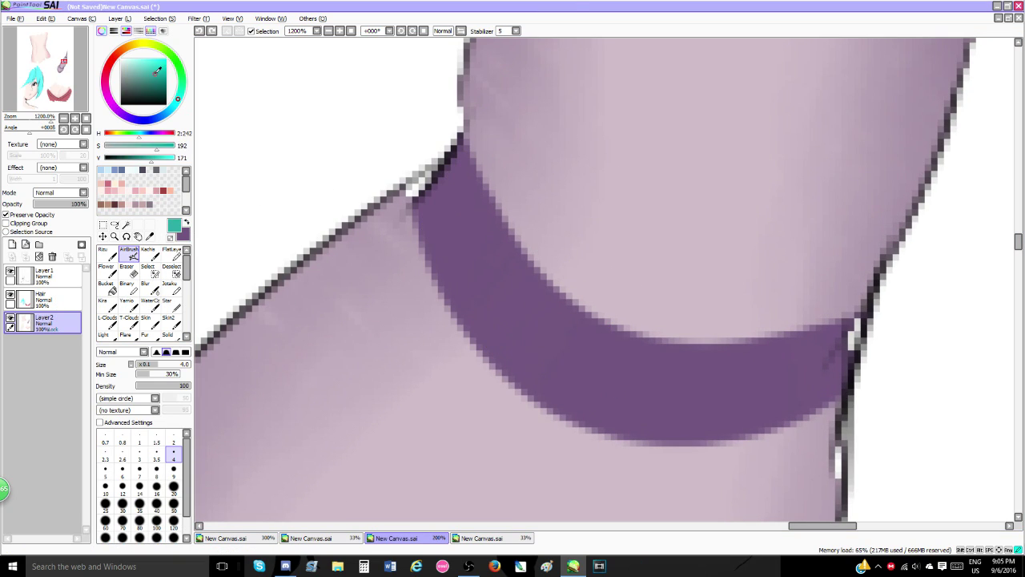
{"action": "left_click", "coordinate": [173, 442]}
{"action": "mouse_move", "coordinate": [461, 144]}
{"action": "left_mouse_down"}
{"action": "mouse_move", "coordinate": [486, 217]}
{"action": "mouse_move", "coordinate": [550, 280]}
{"action": "mouse_move", "coordinate": [761, 340]}
{"action": "mouse_move", "coordinate": [851, 343]}
{"action": "left_mouse_up"}
{"action": "mouse_move", "coordinate": [404, 197]}
{"action": "left_mouse_down"}
{"action": "mouse_move", "coordinate": [421, 276]}
{"action": "mouse_move", "coordinate": [572, 396]}
{"action": "mouse_move", "coordinate": [786, 414]}
{"action": "mouse_move", "coordinate": [837, 394]}
{"action": "left_mouse_up"}
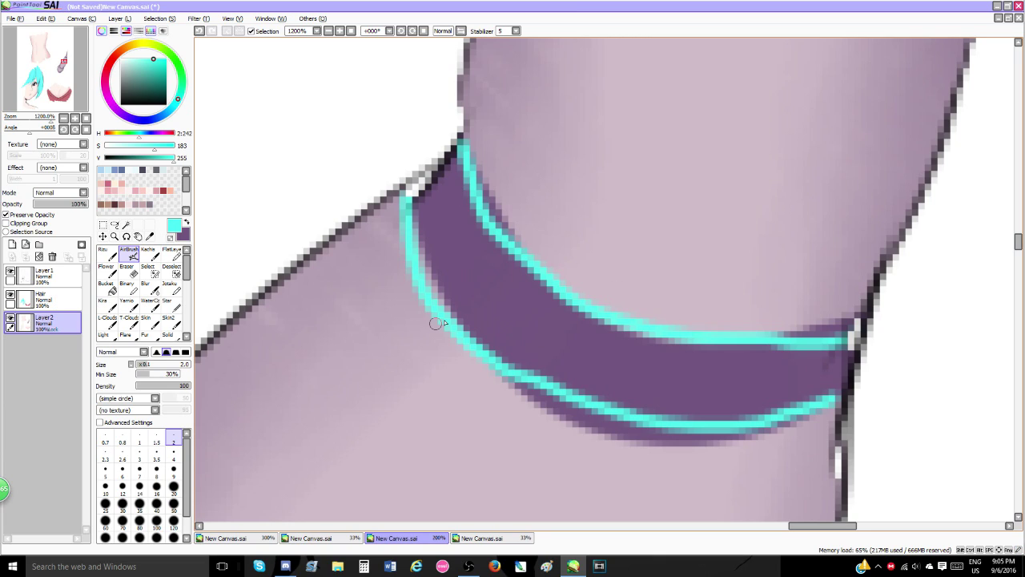
- Undo the cyan edge lines and mark the middle band's lower edge with a short cyan dab
{"action": "scroll", "coordinate": [434, 323], "scroll_direction": "down", "scroll_amount": 2}
{"action": "key", "text": "ctrl+z"}
{"action": "key", "text": "ctrl+z"}
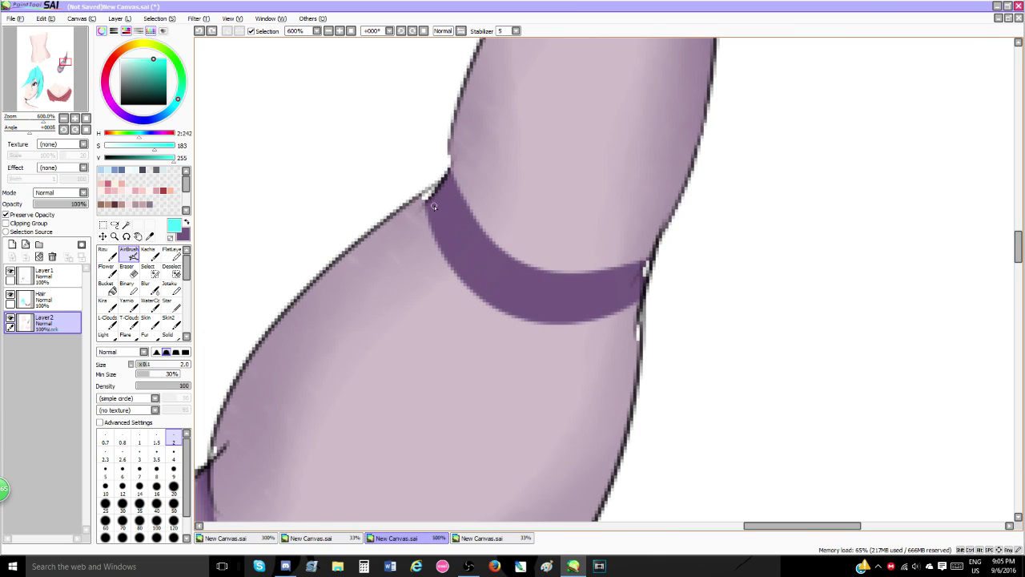
{"action": "key", "text": "ctrl+z"}
{"action": "left_click_drag", "start_coordinate": [482, 307], "coordinate": [488, 295]}
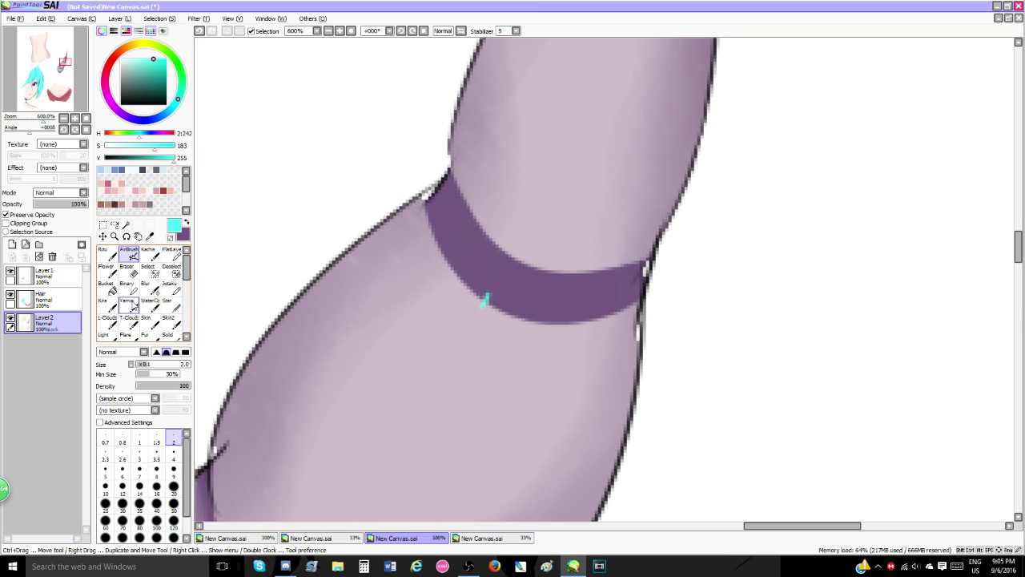
- Blend the lower edges of the middle and uppermost bands into their segments with the Blur brush at size 35
{"action": "left_click", "coordinate": [155, 290]}
{"action": "mouse_move", "coordinate": [467, 219]}
{"action": "left_mouse_down"}
{"action": "mouse_move", "coordinate": [438, 259]}
{"action": "mouse_move", "coordinate": [424, 235]}
{"action": "mouse_move", "coordinate": [573, 336]}
{"action": "mouse_move", "coordinate": [629, 304]}
{"action": "mouse_move", "coordinate": [474, 305]}
{"action": "mouse_move", "coordinate": [441, 257]}
{"action": "mouse_move", "coordinate": [458, 253]}
{"action": "mouse_move", "coordinate": [426, 198]}
{"action": "mouse_move", "coordinate": [482, 279]}
{"action": "mouse_move", "coordinate": [412, 182]}
{"action": "mouse_move", "coordinate": [457, 259]}
{"action": "mouse_move", "coordinate": [434, 243]}
{"action": "mouse_move", "coordinate": [469, 320]}
{"action": "mouse_move", "coordinate": [411, 224]}
{"action": "mouse_move", "coordinate": [585, 306]}
{"action": "mouse_move", "coordinate": [470, 257]}
{"action": "mouse_move", "coordinate": [498, 292]}
{"action": "mouse_move", "coordinate": [630, 327]}
{"action": "mouse_move", "coordinate": [540, 344]}
{"action": "mouse_move", "coordinate": [458, 254]}
{"action": "mouse_move", "coordinate": [503, 294]}
{"action": "mouse_move", "coordinate": [434, 202]}
{"action": "mouse_move", "coordinate": [432, 179]}
{"action": "mouse_move", "coordinate": [572, 308]}
{"action": "mouse_move", "coordinate": [611, 298]}
{"action": "mouse_move", "coordinate": [523, 307]}
{"action": "mouse_move", "coordinate": [444, 230]}
{"action": "mouse_move", "coordinate": [460, 234]}
{"action": "mouse_move", "coordinate": [470, 272]}
{"action": "mouse_move", "coordinate": [563, 326]}
{"action": "left_mouse_up"}
{"action": "scroll", "coordinate": [563, 326], "scroll_direction": "down", "scroll_amount": 5}
{"action": "scroll", "coordinate": [544, 302], "scroll_direction": "up", "scroll_amount": 3}
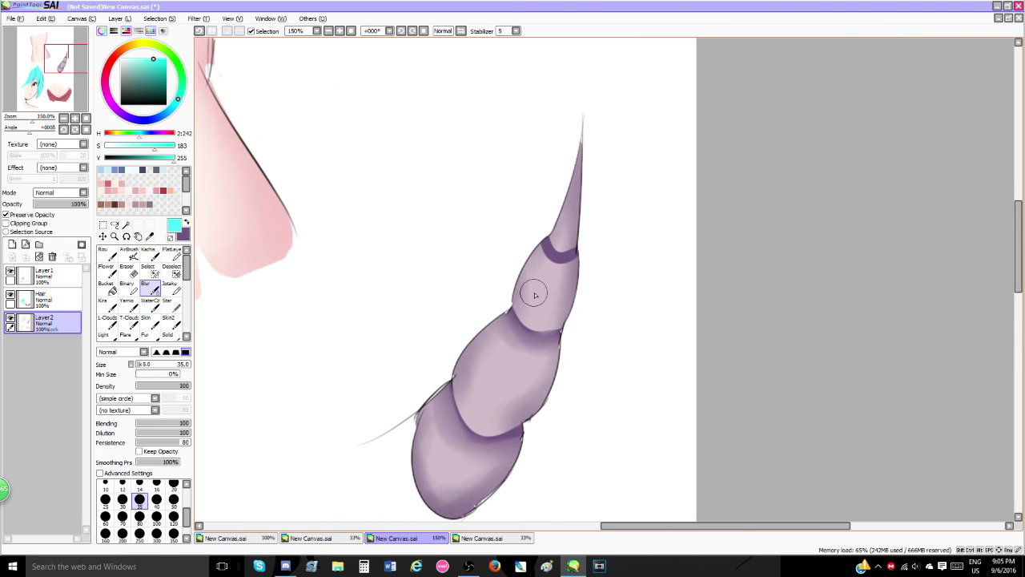
{"action": "scroll", "coordinate": [553, 269], "scroll_direction": "up", "scroll_amount": 2}
{"action": "mouse_move", "coordinate": [553, 268]}
{"action": "left_mouse_down"}
{"action": "mouse_move", "coordinate": [600, 217]}
{"action": "mouse_move", "coordinate": [517, 206]}
{"action": "mouse_move", "coordinate": [531, 236]}
{"action": "mouse_move", "coordinate": [522, 206]}
{"action": "mouse_move", "coordinate": [609, 234]}
{"action": "mouse_move", "coordinate": [560, 259]}
{"action": "left_mouse_up"}
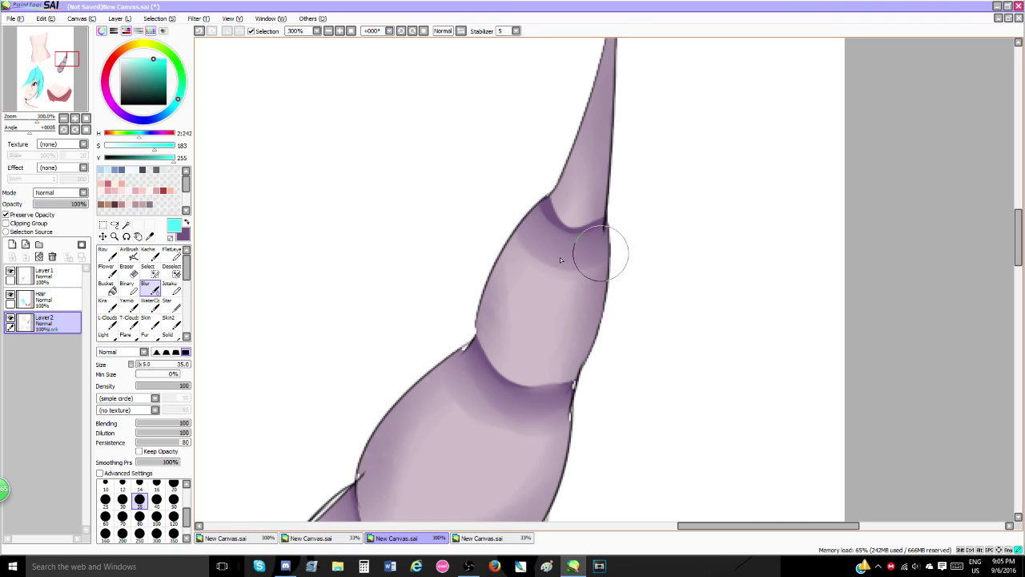
{"action": "mouse_move", "coordinate": [531, 228]}
{"action": "left_mouse_down"}
{"action": "mouse_move", "coordinate": [525, 193]}
{"action": "mouse_move", "coordinate": [521, 219]}
{"action": "left_mouse_up"}
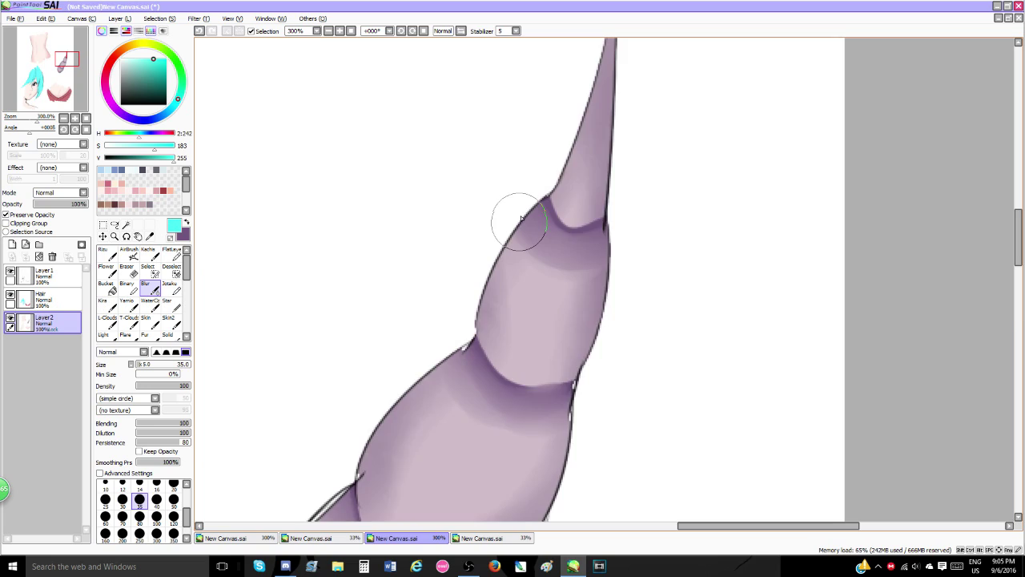
- Darken the purple shape's segments with the Gradient brush at size 105 and density 4, using violet with saturation 114 and value 78
{"action": "scroll", "coordinate": [512, 216], "scroll_direction": "down", "scroll_amount": 5}
{"action": "scroll", "coordinate": [516, 206], "scroll_direction": "up", "scroll_amount": 2}
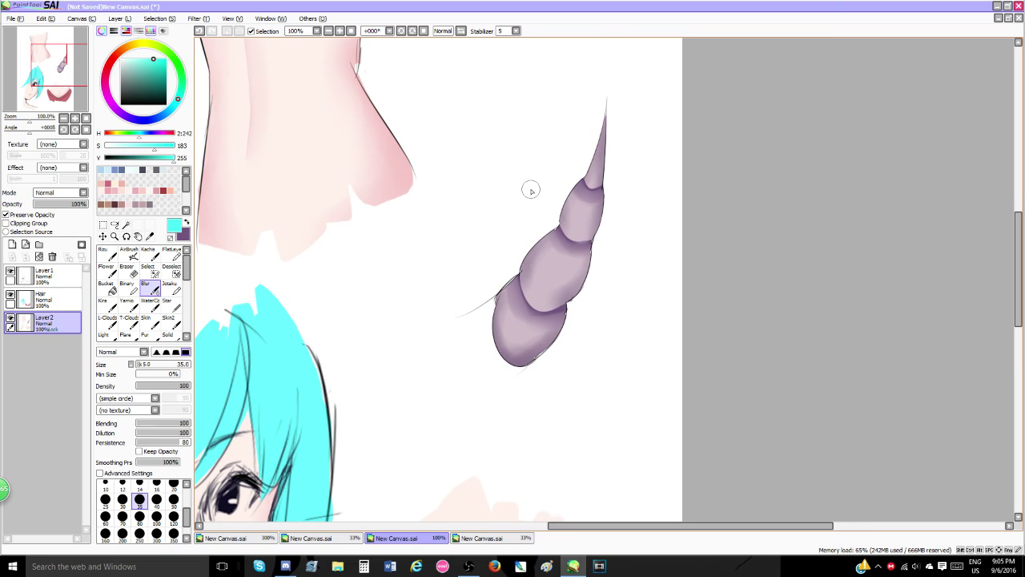
{"action": "left_click", "coordinate": [186, 225]}
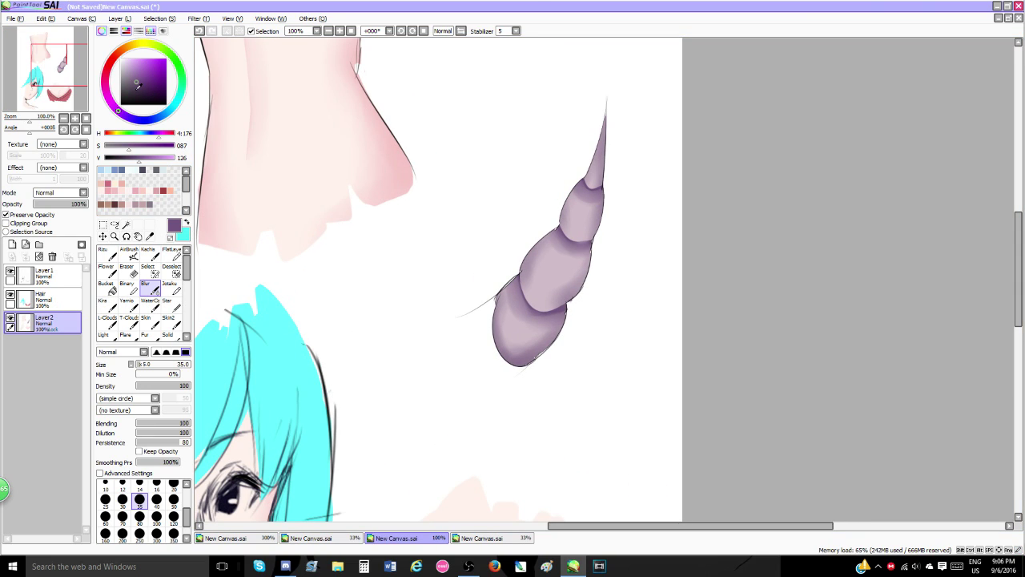
{"action": "left_click", "coordinate": [141, 90]}
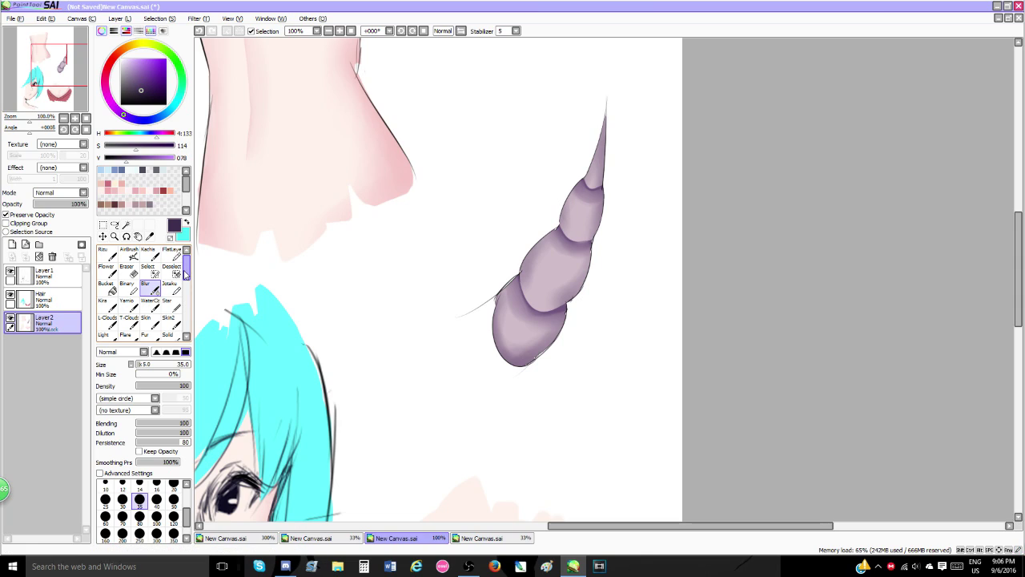
{"action": "scroll", "coordinate": [142, 297], "scroll_direction": "down", "scroll_amount": 3}
{"action": "left_click", "coordinate": [129, 302]}
{"action": "left_click", "coordinate": [148, 365]}
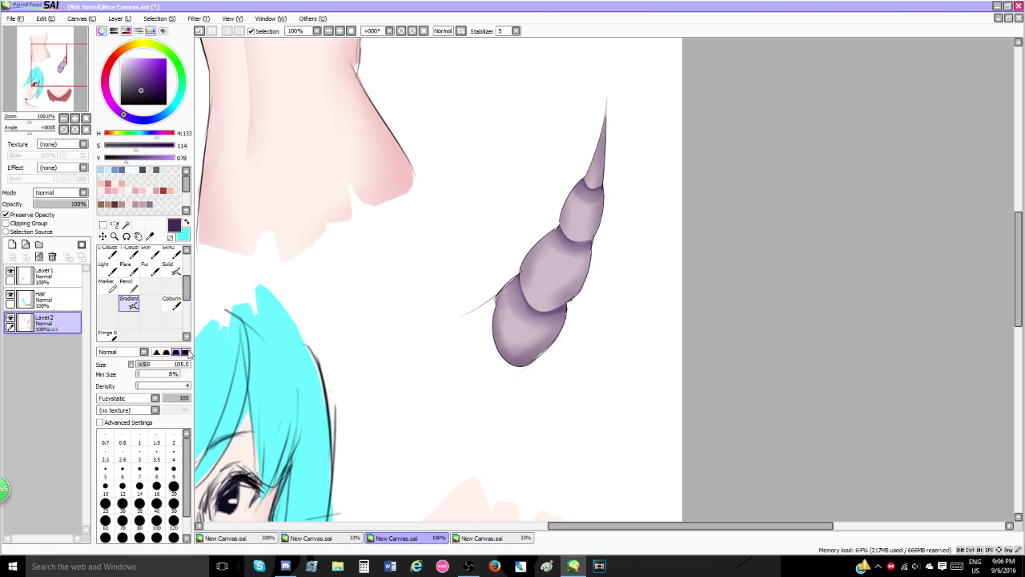
{"action": "mouse_move", "coordinate": [529, 370]}
{"action": "left_mouse_down"}
{"action": "mouse_move", "coordinate": [573, 320]}
{"action": "mouse_move", "coordinate": [571, 303]}
{"action": "mouse_move", "coordinate": [545, 350]}
{"action": "mouse_move", "coordinate": [583, 294]}
{"action": "mouse_move", "coordinate": [550, 319]}
{"action": "mouse_move", "coordinate": [601, 270]}
{"action": "mouse_move", "coordinate": [615, 180]}
{"action": "mouse_move", "coordinate": [635, 164]}
{"action": "mouse_move", "coordinate": [617, 201]}
{"action": "mouse_move", "coordinate": [627, 221]}
{"action": "mouse_move", "coordinate": [574, 319]}
{"action": "mouse_move", "coordinate": [590, 285]}
{"action": "mouse_move", "coordinate": [515, 353]}
{"action": "mouse_move", "coordinate": [480, 332]}
{"action": "mouse_move", "coordinate": [489, 260]}
{"action": "mouse_move", "coordinate": [510, 271]}
{"action": "mouse_move", "coordinate": [516, 233]}
{"action": "mouse_move", "coordinate": [534, 225]}
{"action": "mouse_move", "coordinate": [585, 148]}
{"action": "left_mouse_up"}
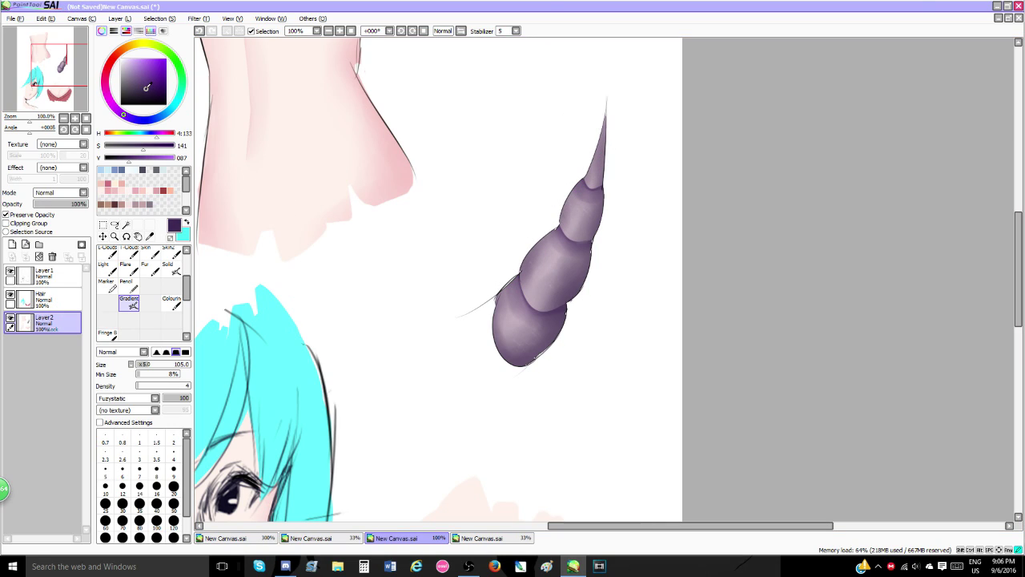
- Tint the segments' outer edge with violet at saturation 141 and value 117, and set the Gradient brush to size 50 and density 12
{"action": "left_click", "coordinate": [146, 84]}
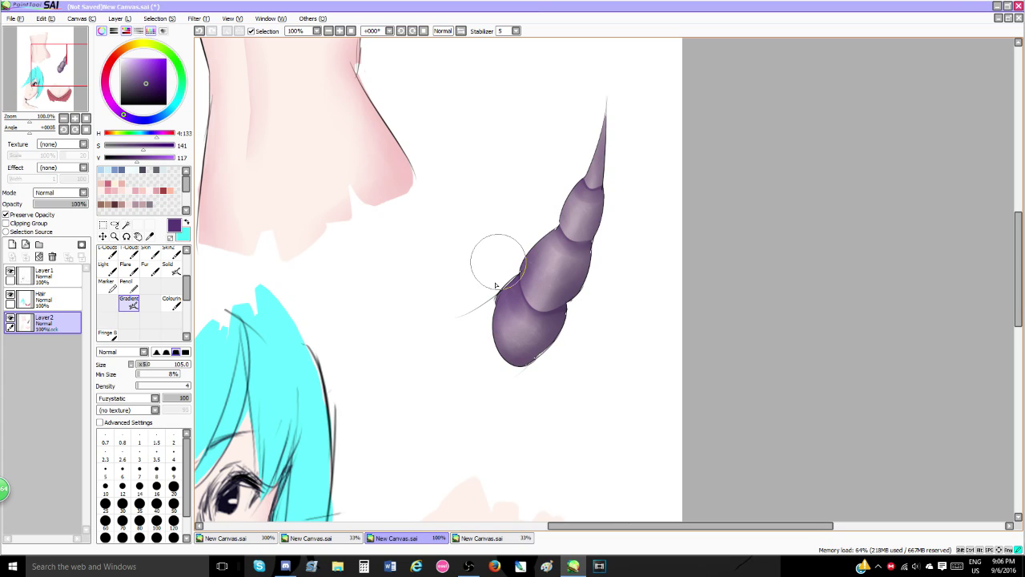
{"action": "left_click_drag", "start_coordinate": [145, 376], "coordinate": [143, 371]}
{"action": "left_click", "coordinate": [142, 386]}
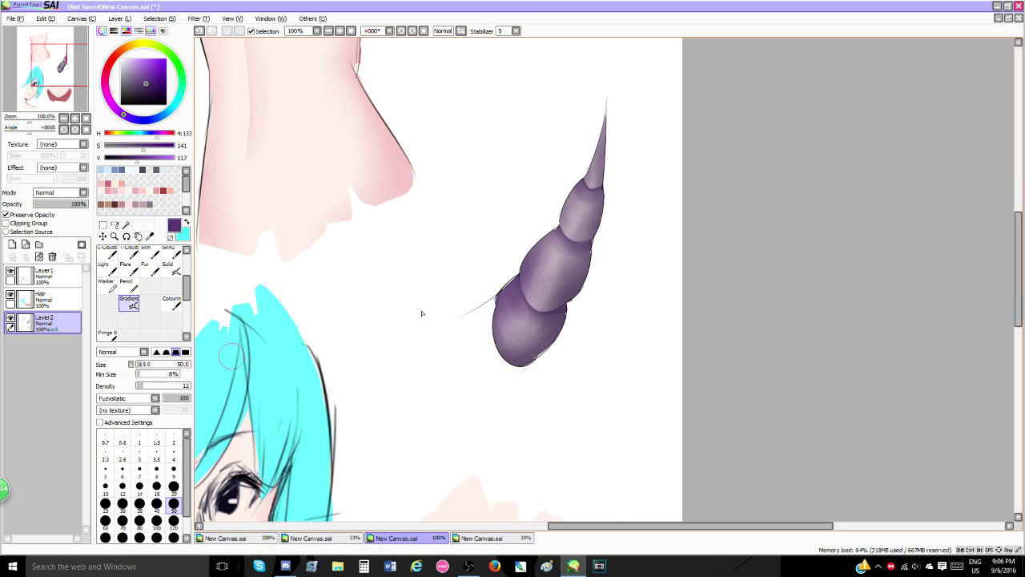
{"action": "mouse_move", "coordinate": [547, 285]}
{"action": "left_mouse_down"}
{"action": "mouse_move", "coordinate": [529, 298]}
{"action": "mouse_move", "coordinate": [514, 277]}
{"action": "left_mouse_up"}
{"action": "key", "text": "ctrl+z"}
- Deepen the shadows at the segment joints and edges with dark violet at saturation 168 and value 63, undoing the unwanted last strokes
{"action": "left_click", "coordinate": [150, 93]}
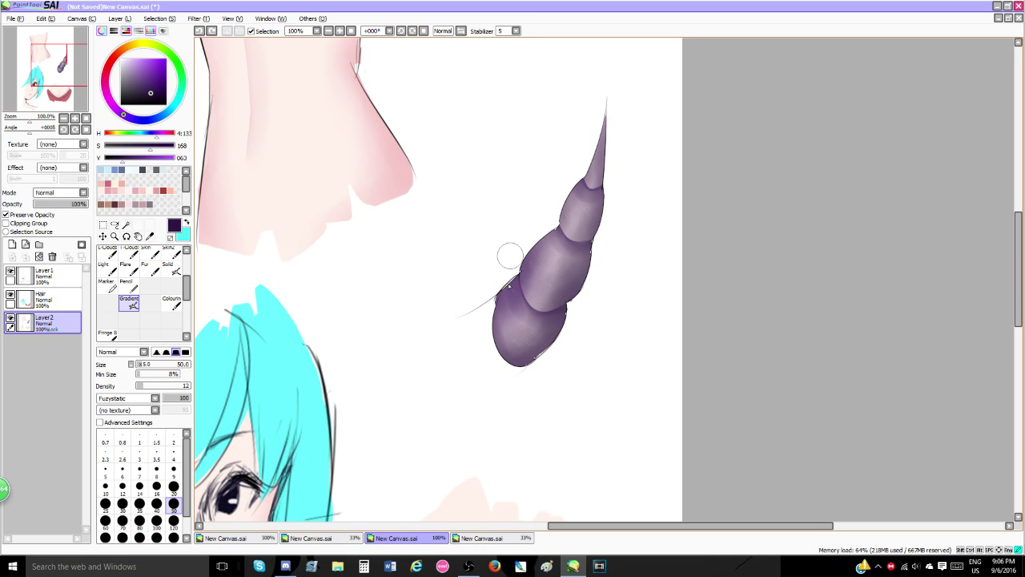
{"action": "mouse_move", "coordinate": [520, 282]}
{"action": "left_mouse_down"}
{"action": "mouse_move", "coordinate": [500, 329]}
{"action": "mouse_move", "coordinate": [509, 288]}
{"action": "left_mouse_up"}
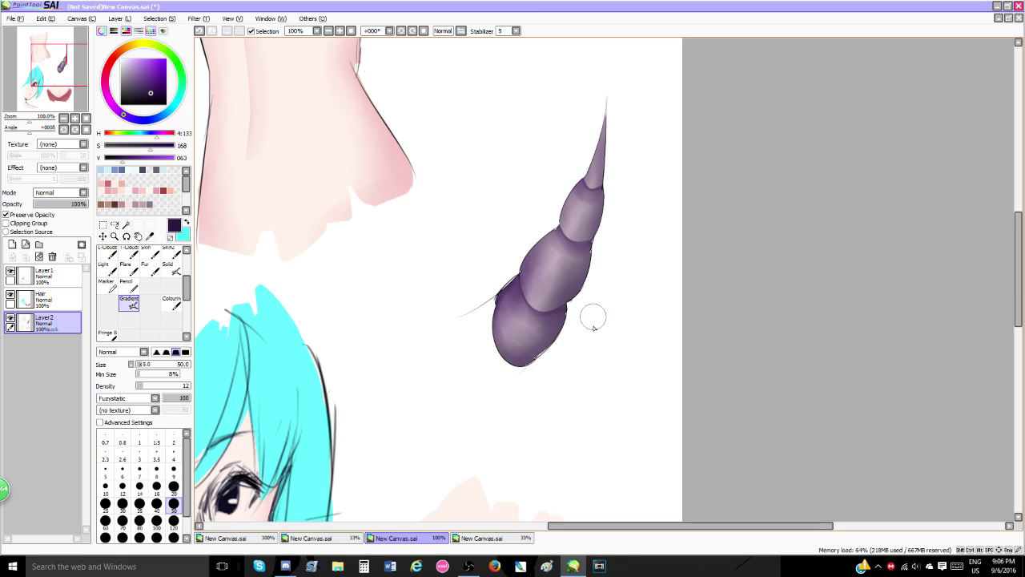
{"action": "mouse_move", "coordinate": [565, 318]}
{"action": "left_mouse_down"}
{"action": "mouse_move", "coordinate": [524, 370]}
{"action": "mouse_move", "coordinate": [551, 342]}
{"action": "mouse_move", "coordinate": [501, 359]}
{"action": "left_mouse_up"}
{"action": "mouse_move", "coordinate": [592, 240]}
{"action": "left_mouse_down"}
{"action": "mouse_move", "coordinate": [563, 304]}
{"action": "mouse_move", "coordinate": [559, 248]}
{"action": "mouse_move", "coordinate": [588, 248]}
{"action": "left_mouse_up"}
{"action": "key", "text": "ctrl+z"}
{"action": "key", "text": "ctrl+z"}
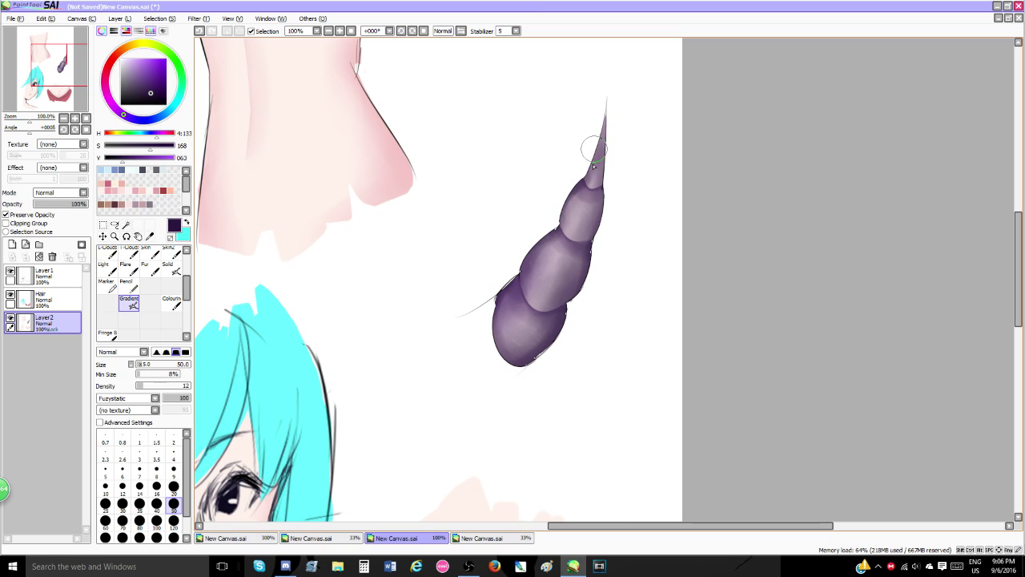
{"action": "key", "text": "ctrl+z"}
{"action": "scroll", "coordinate": [482, 212], "scroll_direction": "down", "scroll_amount": 5}
{"action": "scroll", "coordinate": [427, 152], "scroll_direction": "up", "scroll_amount": 6}
{"action": "scroll", "coordinate": [459, 207], "scroll_direction": "down", "scroll_amount": 1}
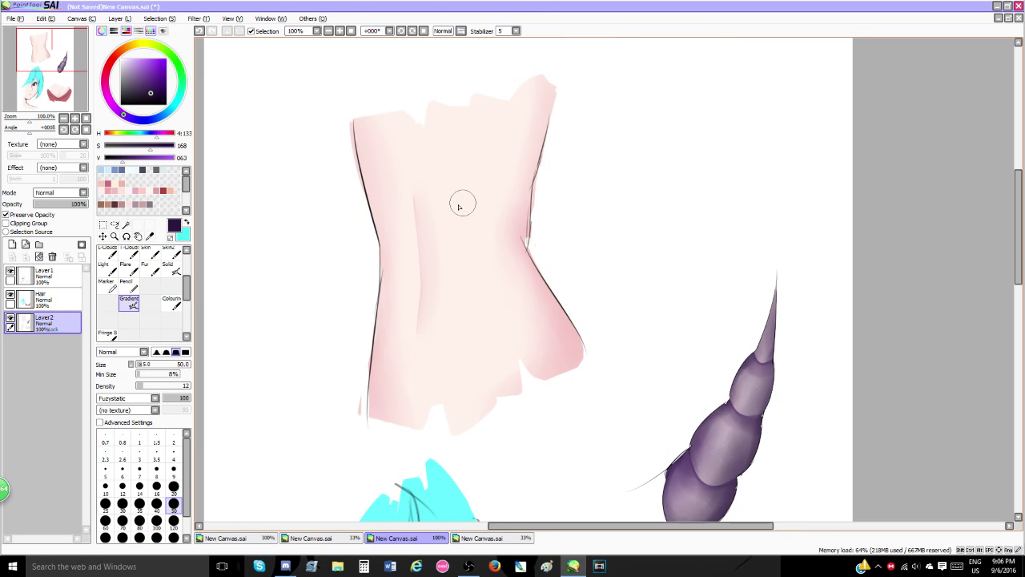
- Examine the purple shape's shading at the segment joints and edges, both close up and from farther away
{"action": "scroll", "coordinate": [459, 207], "scroll_direction": "up", "scroll_amount": 2}
{"action": "scroll", "coordinate": [363, 142], "scroll_direction": "down", "scroll_amount": 4}
{"action": "scroll", "coordinate": [510, 237], "scroll_direction": "up", "scroll_amount": 4}
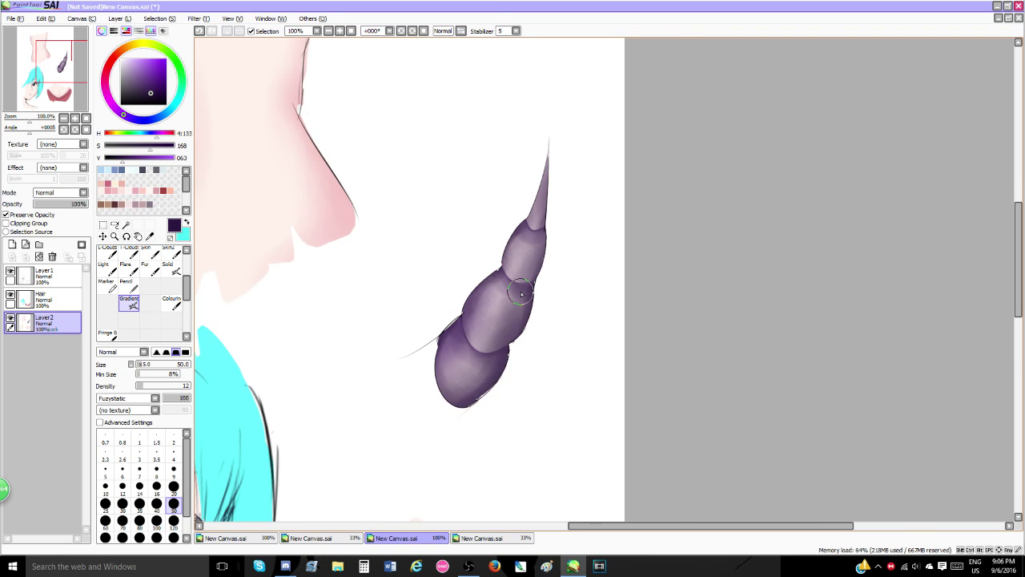
{"action": "scroll", "coordinate": [414, 366], "scroll_direction": "up", "scroll_amount": 2}
{"action": "scroll", "coordinate": [445, 301], "scroll_direction": "down", "scroll_amount": 2}
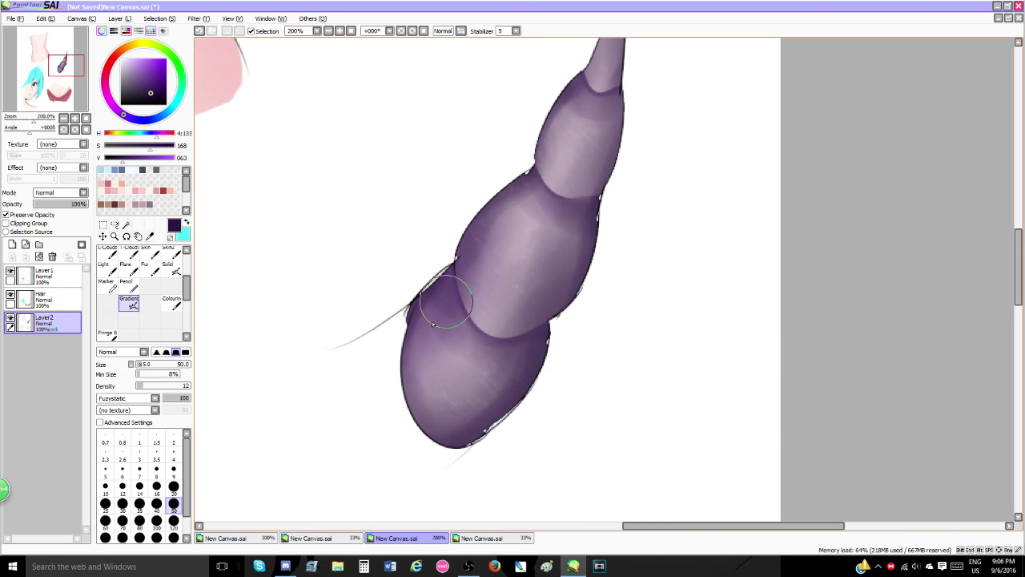
{"action": "scroll", "coordinate": [363, 375], "scroll_direction": "up", "scroll_amount": 1}
{"action": "left_click", "coordinate": [128, 398]}
{"action": "left_click", "coordinate": [132, 404]}
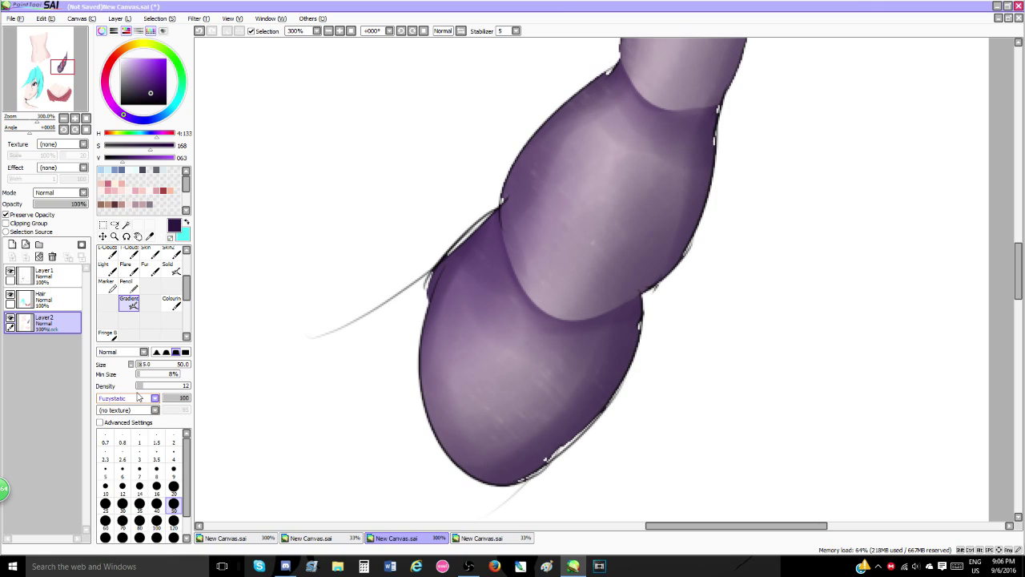
{"action": "scroll", "coordinate": [396, 301], "scroll_direction": "down", "scroll_amount": 3}
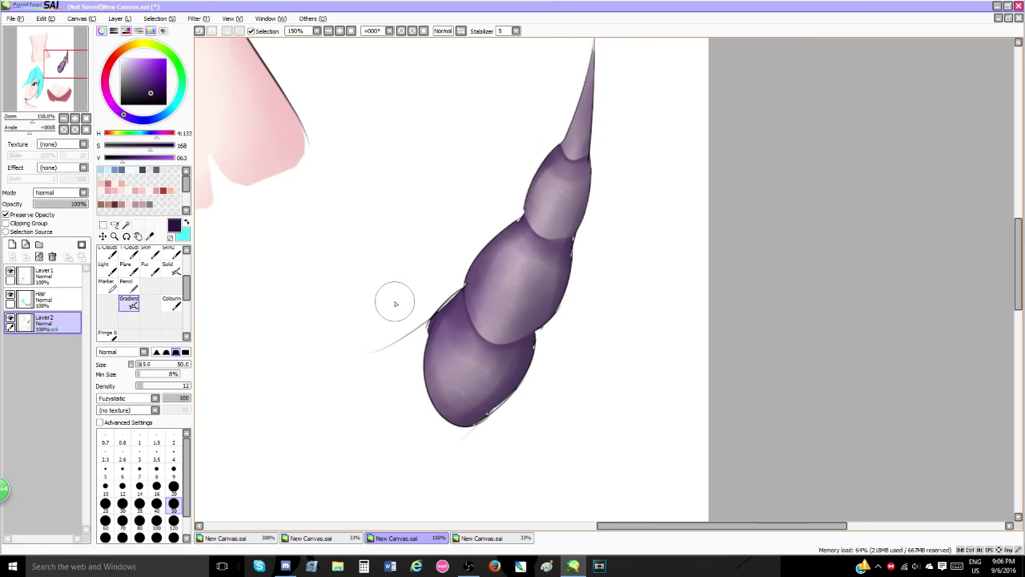
{"action": "scroll", "coordinate": [426, 299], "scroll_direction": "up", "scroll_amount": 1}
{"action": "scroll", "coordinate": [425, 300], "scroll_direction": "down", "scroll_amount": 1}
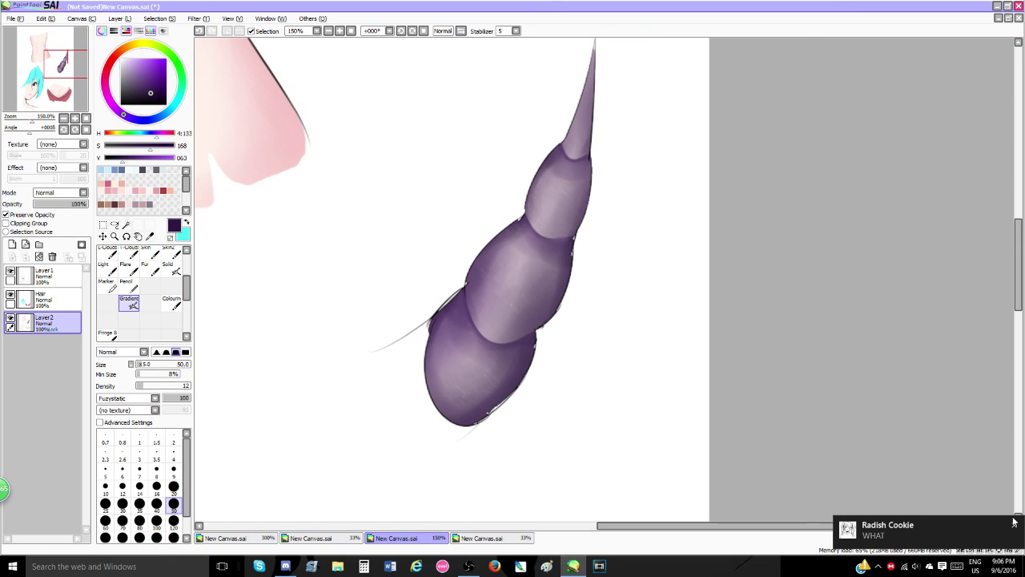
{"action": "scroll", "coordinate": [507, 201], "scroll_direction": "down", "scroll_amount": 2}
{"action": "scroll", "coordinate": [487, 192], "scroll_direction": "up", "scroll_amount": 2}
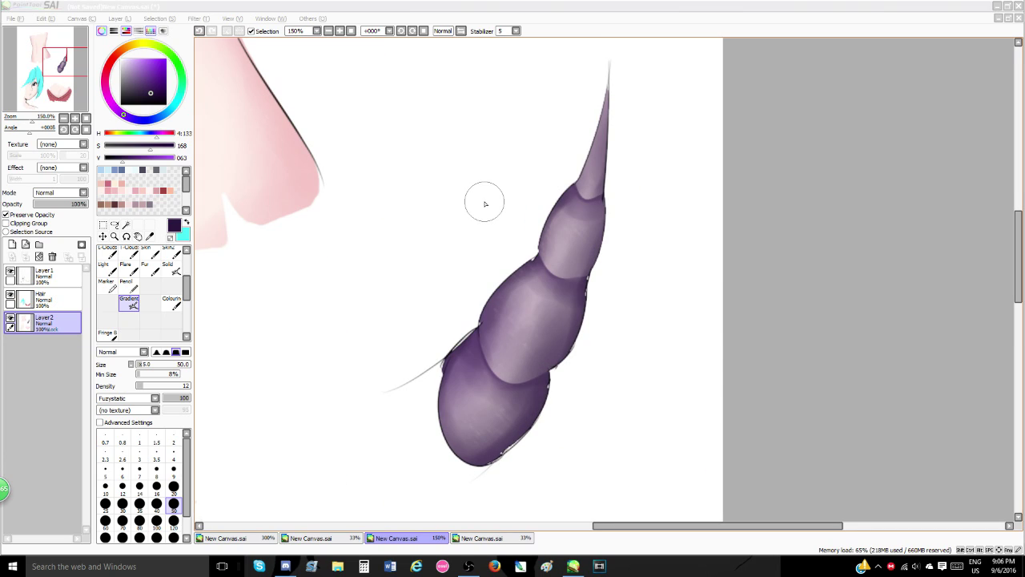
- Add a new layer above the purple shape's layer, set it to Luminosity mode, and choose white for the Gradient brush
{"action": "left_click", "coordinate": [105, 285]}
{"action": "left_click", "coordinate": [12, 244]}
{"action": "left_click", "coordinate": [83, 193]}
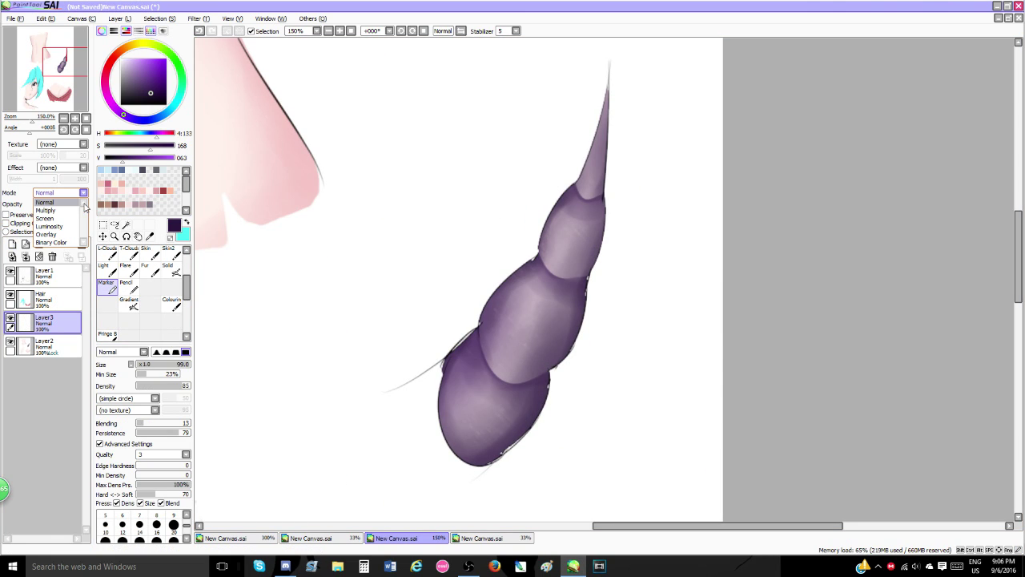
{"action": "left_click", "coordinate": [48, 225]}
{"action": "left_click", "coordinate": [121, 59]}
{"action": "left_click", "coordinate": [129, 303]}
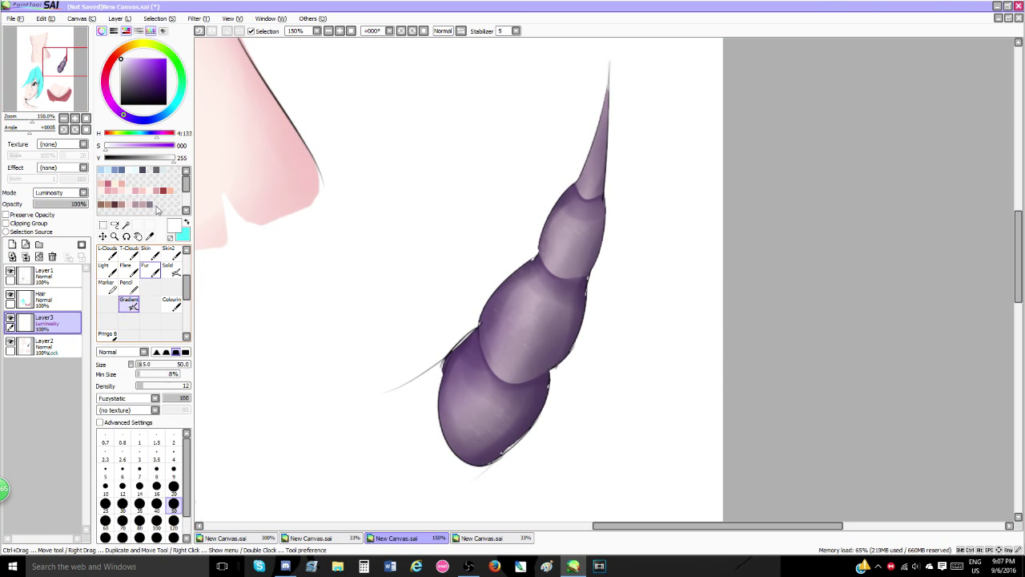
- Brush a soft white highlight onto the lowest purple segment with the Gradient brush at size 90, undoing the unwanted strokes
{"action": "left_click", "coordinate": [152, 366]}
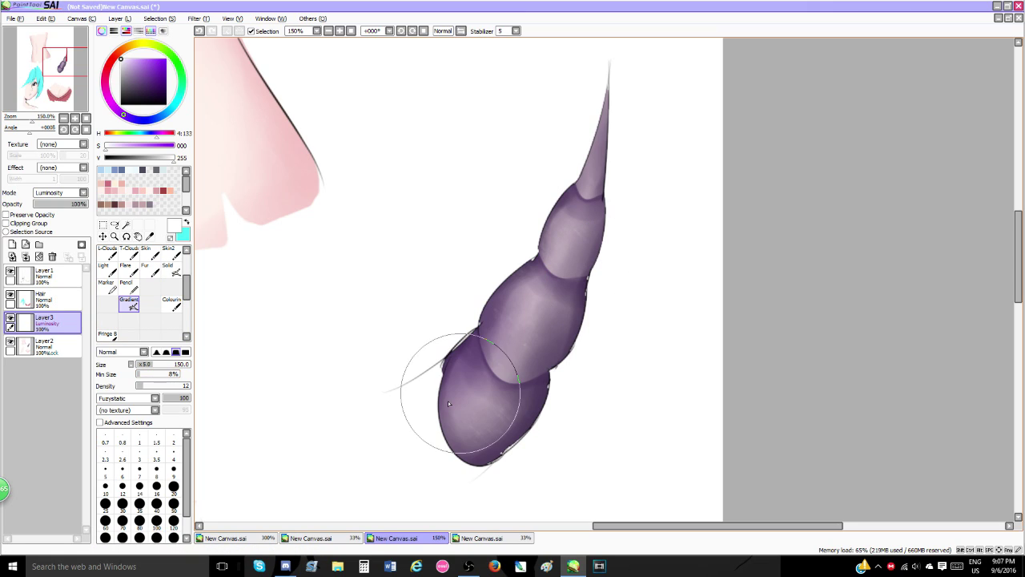
{"action": "left_click", "coordinate": [146, 366]}
{"action": "mouse_move", "coordinate": [477, 389]}
{"action": "left_mouse_down"}
{"action": "mouse_move", "coordinate": [475, 428]}
{"action": "mouse_move", "coordinate": [485, 414]}
{"action": "left_mouse_up"}
{"action": "key", "text": "ctrl+z"}
{"action": "key", "text": "ctrl+z"}
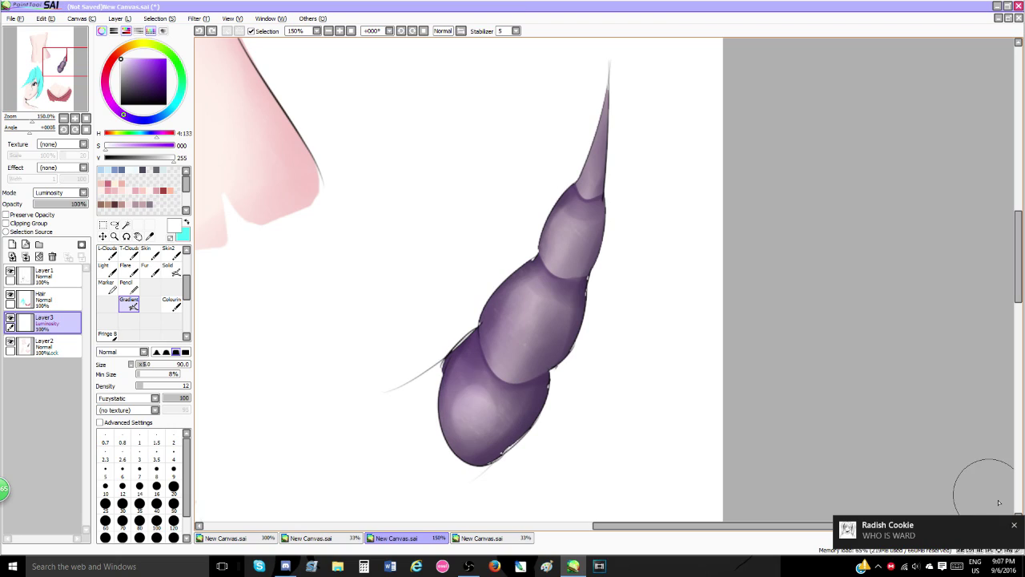
{"action": "left_click", "coordinate": [1013, 528]}
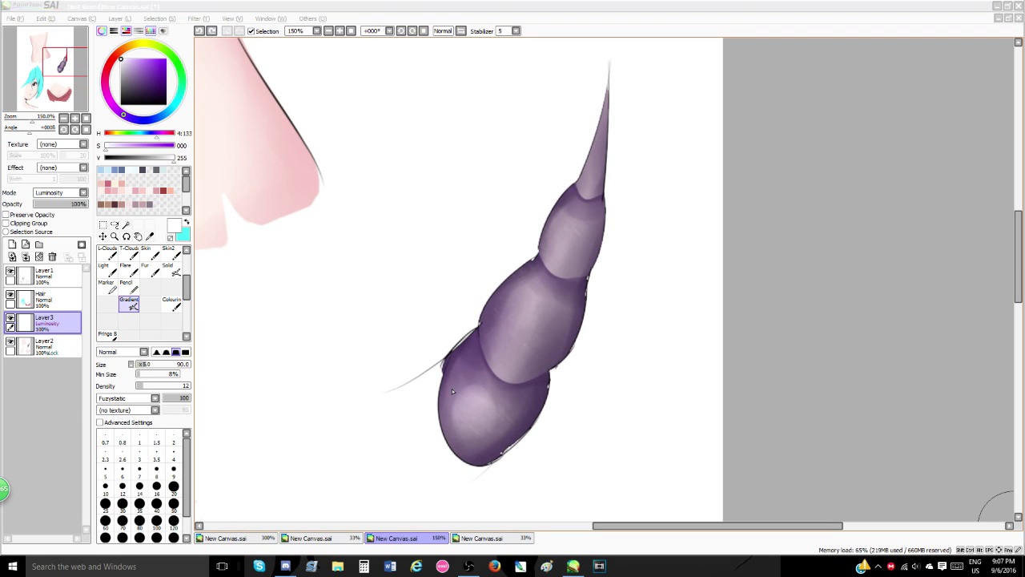
{"action": "left_click", "coordinate": [573, 566]}
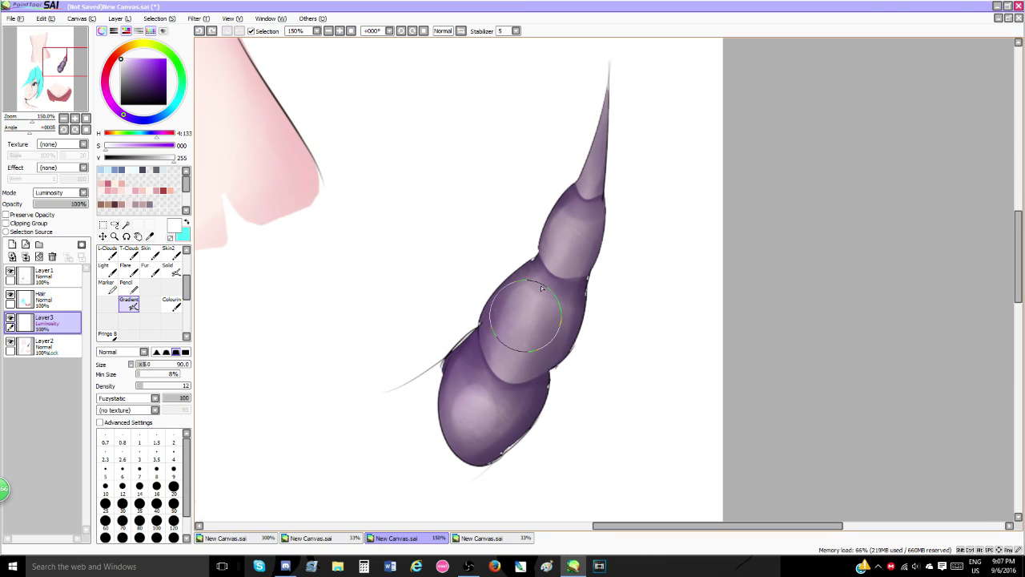